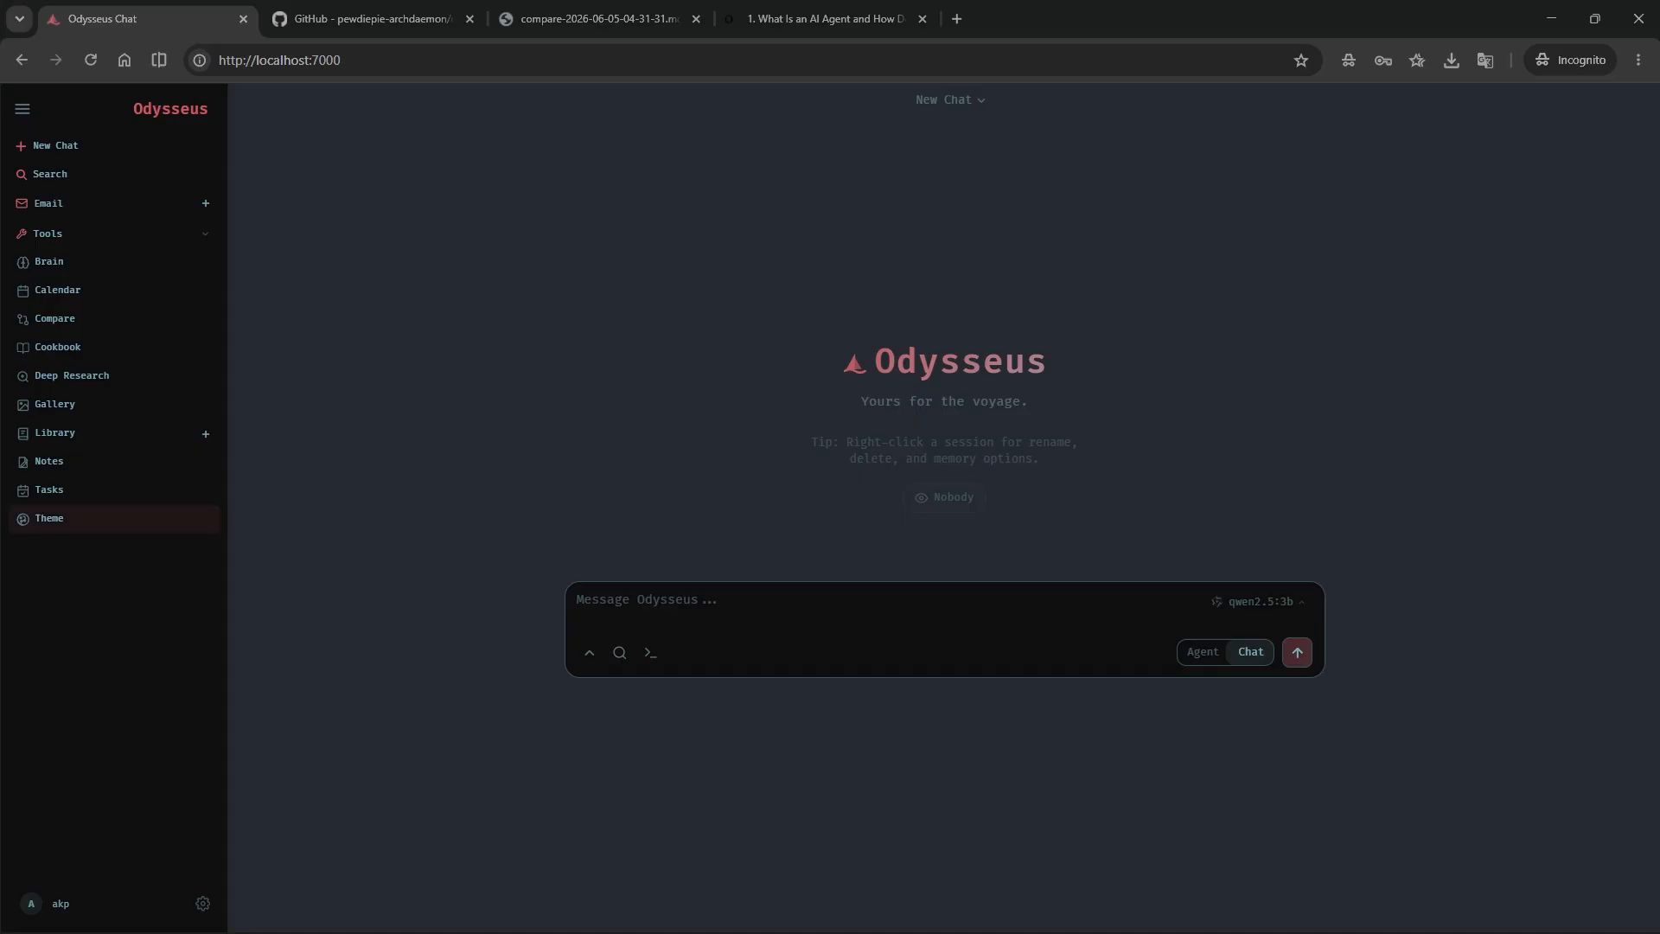
# - Try the claude theme, apply the GPT theme instead, and view the theme customization options before closing them
pyautogui.click(50, 518)
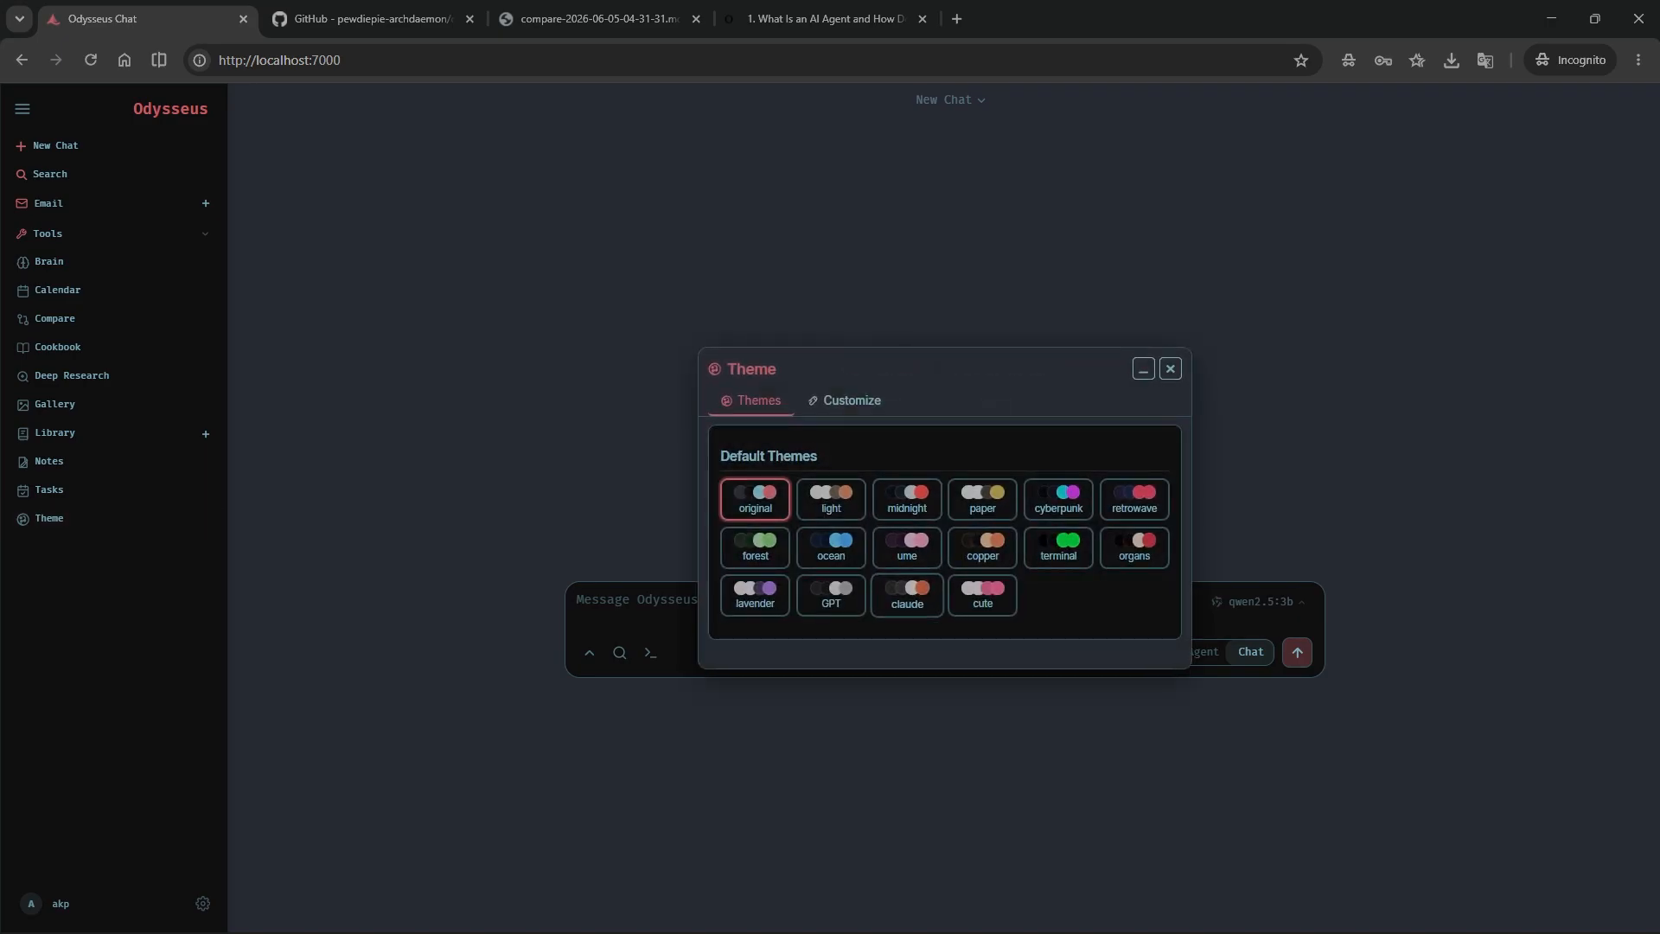
pyautogui.click(907, 594)
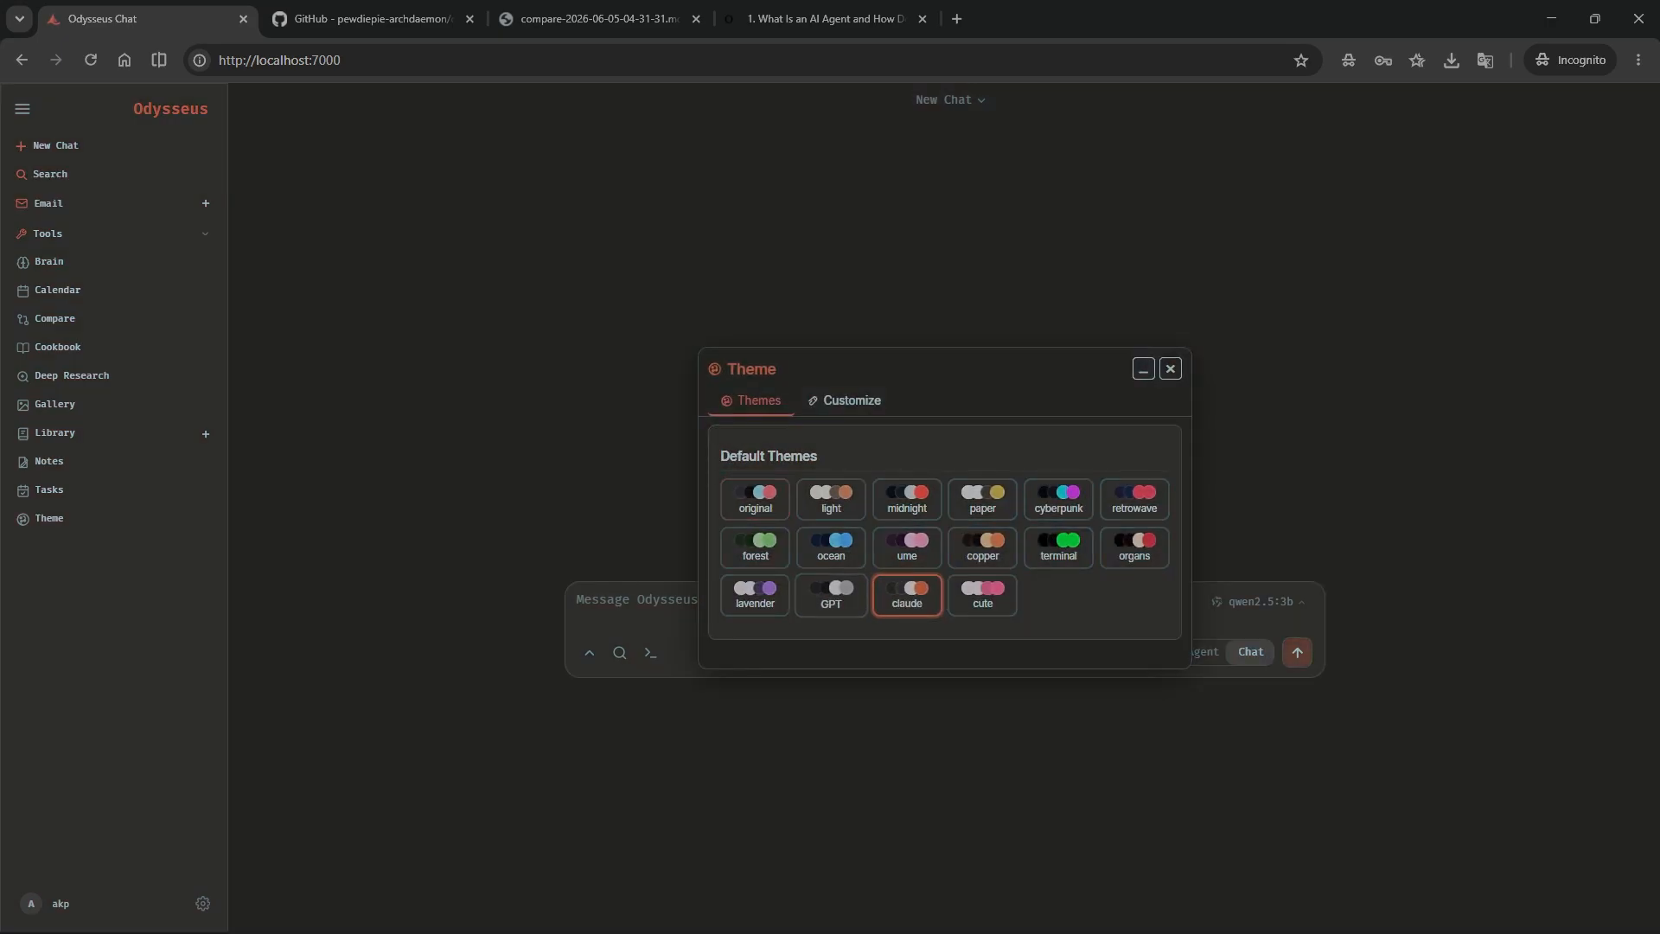
pyautogui.click(831, 594)
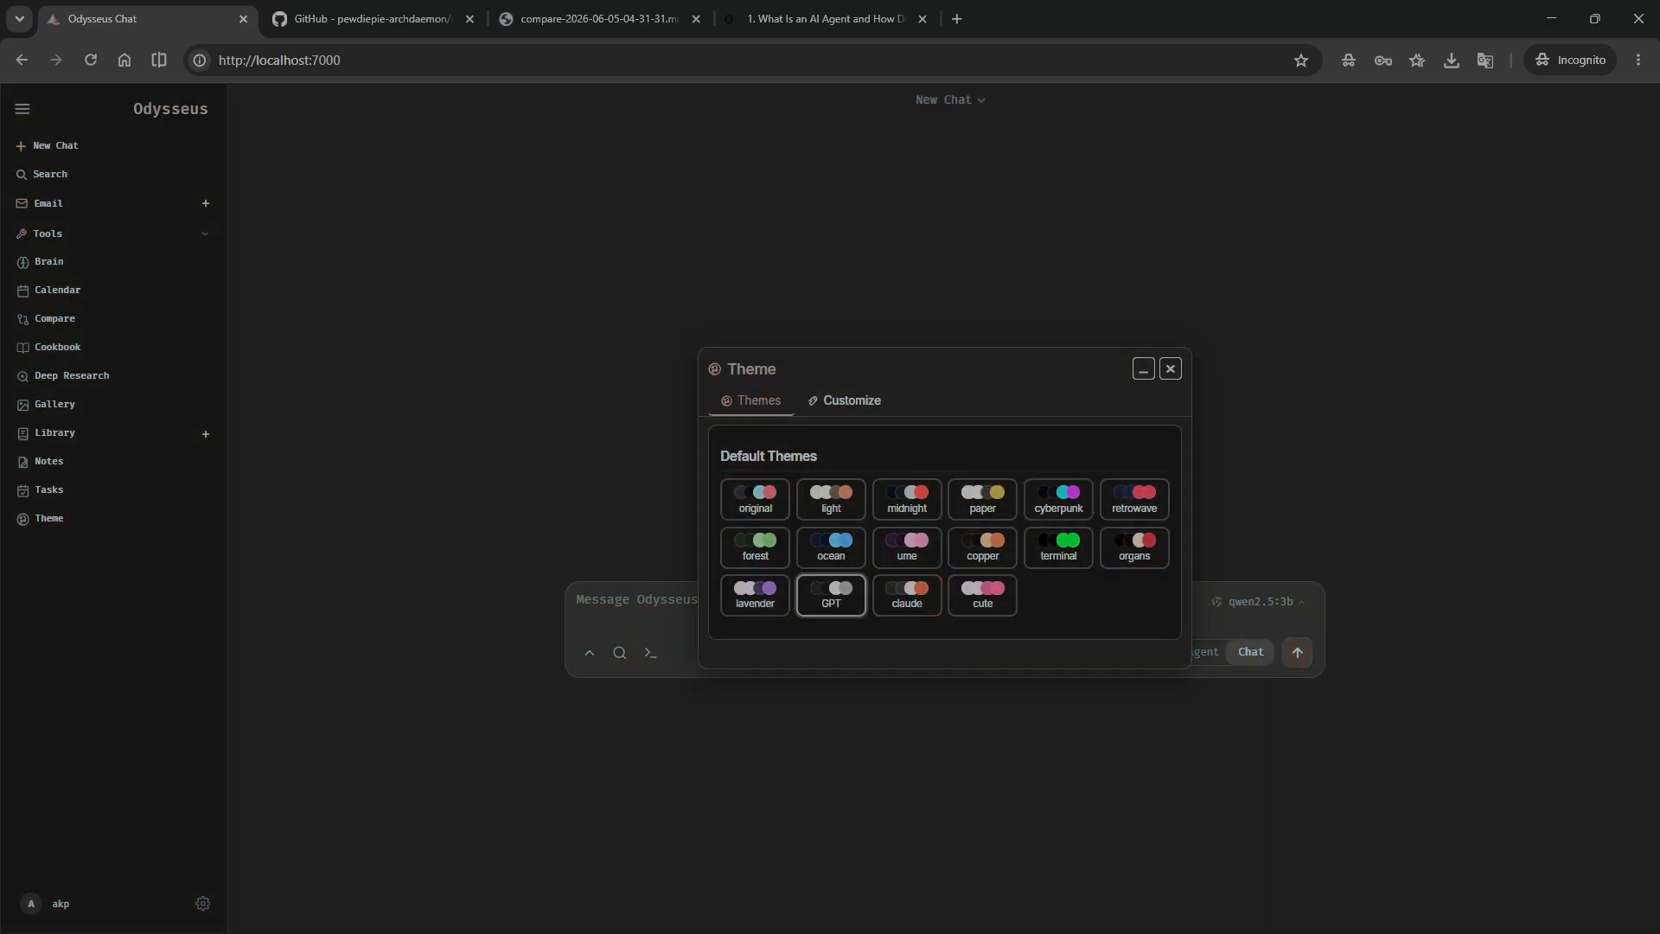
pyautogui.click(844, 400)
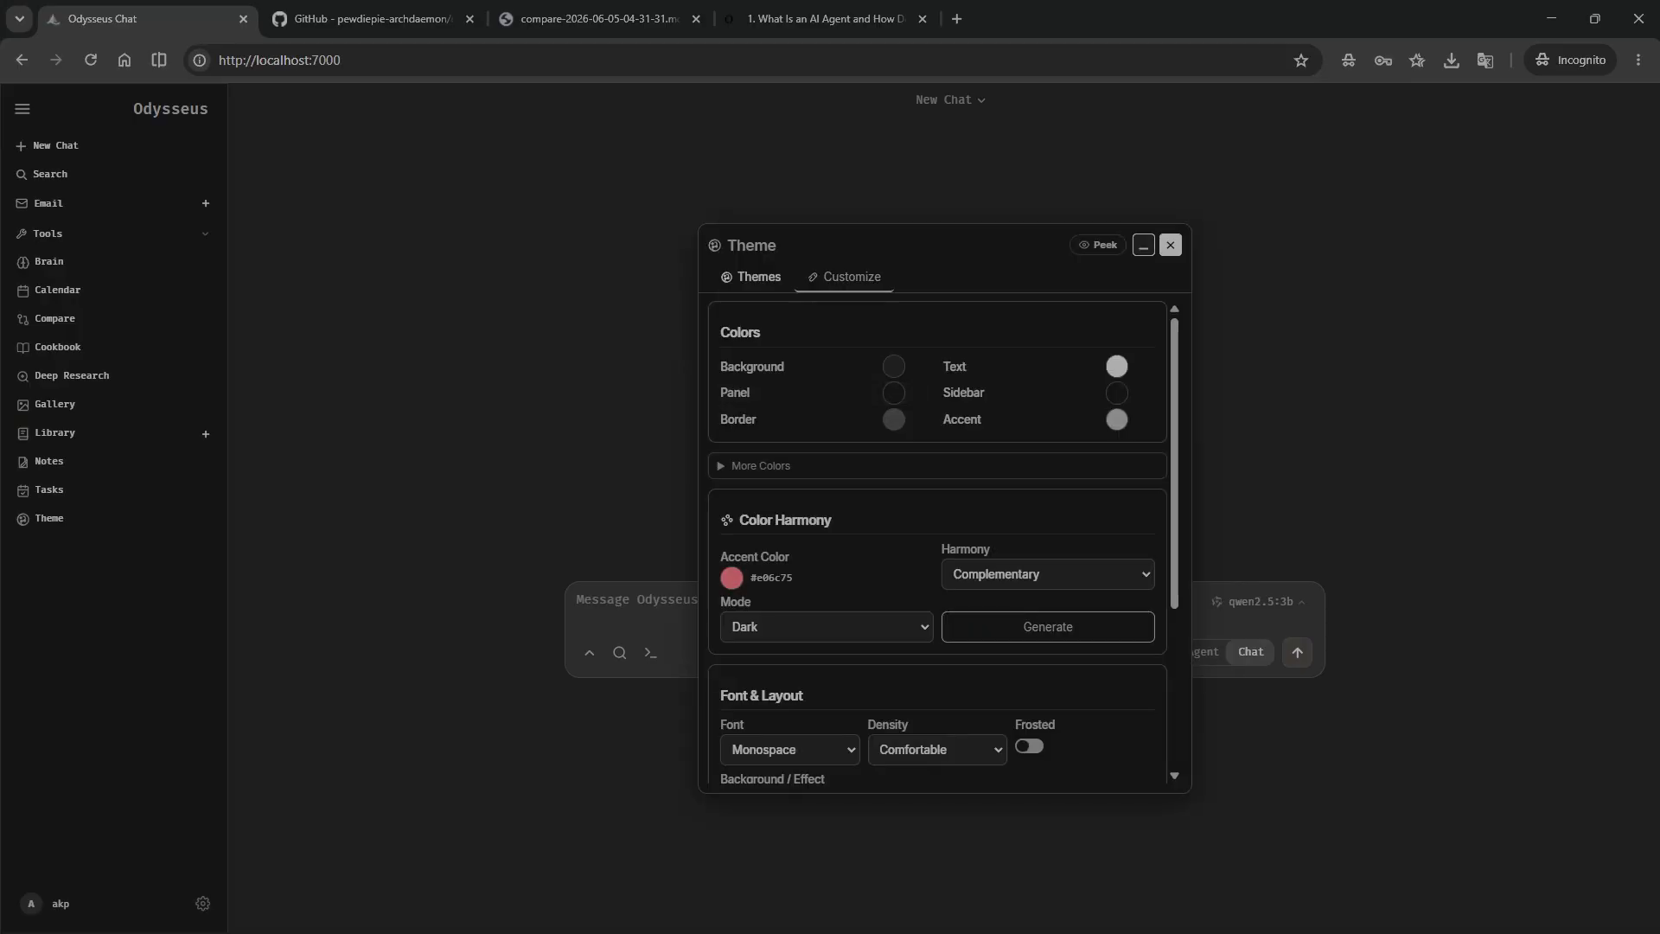
pyautogui.click(1170, 244)
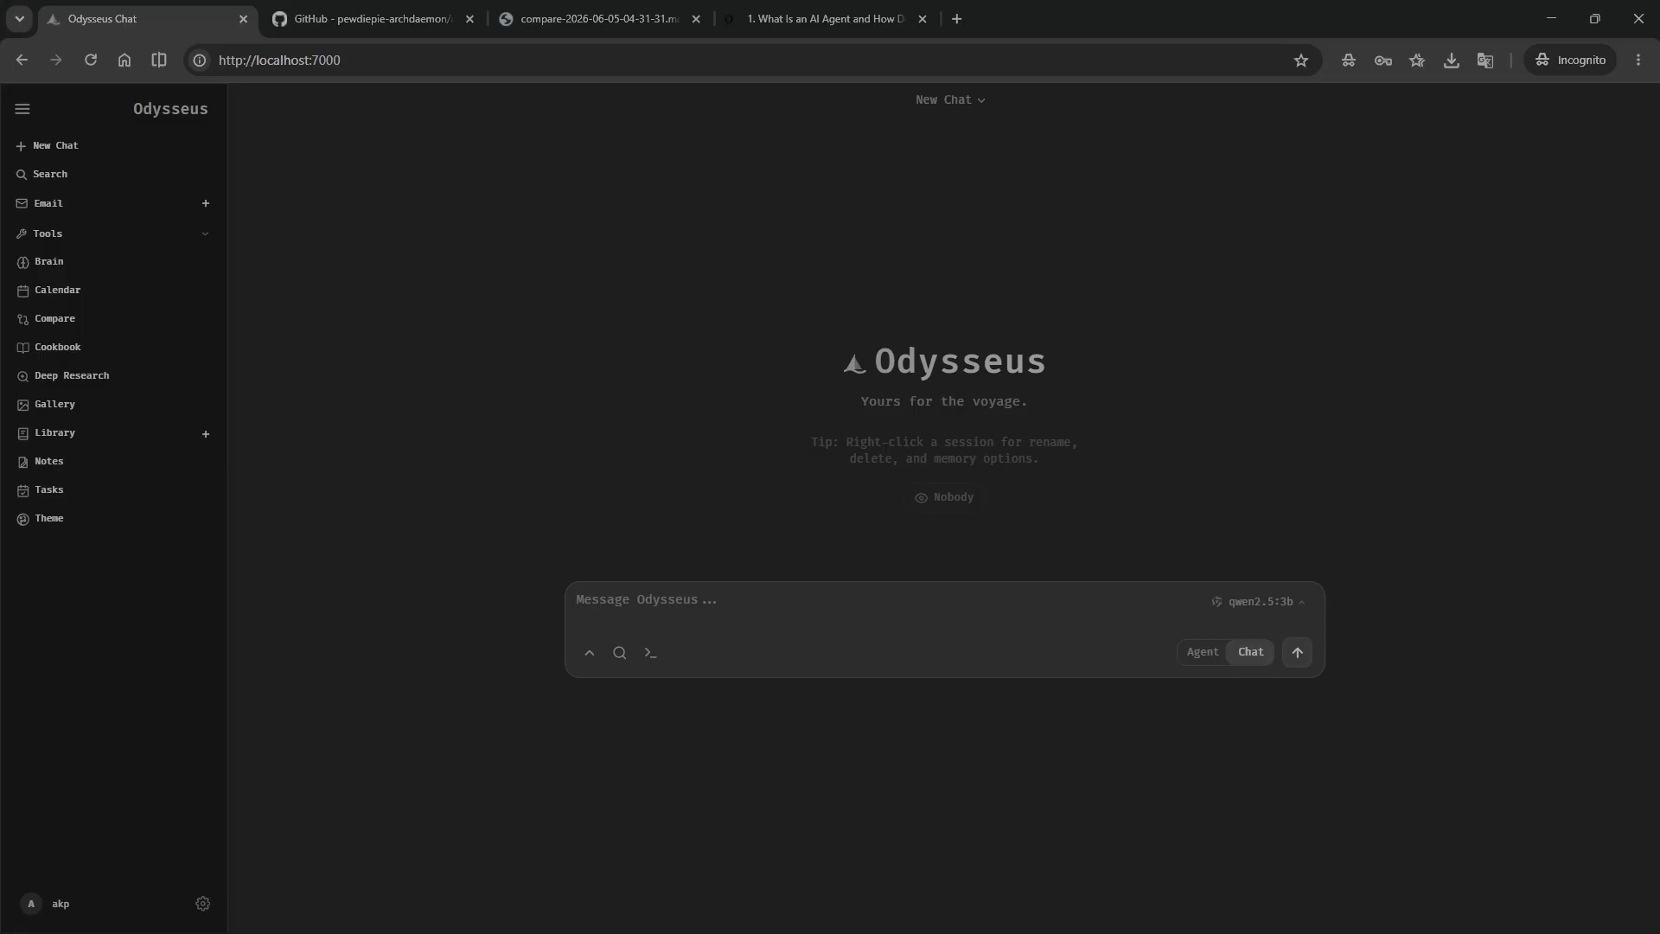
# - Review the added model endpoints in the settings and expand the local endpoint's list of models
pyautogui.click(202, 903)
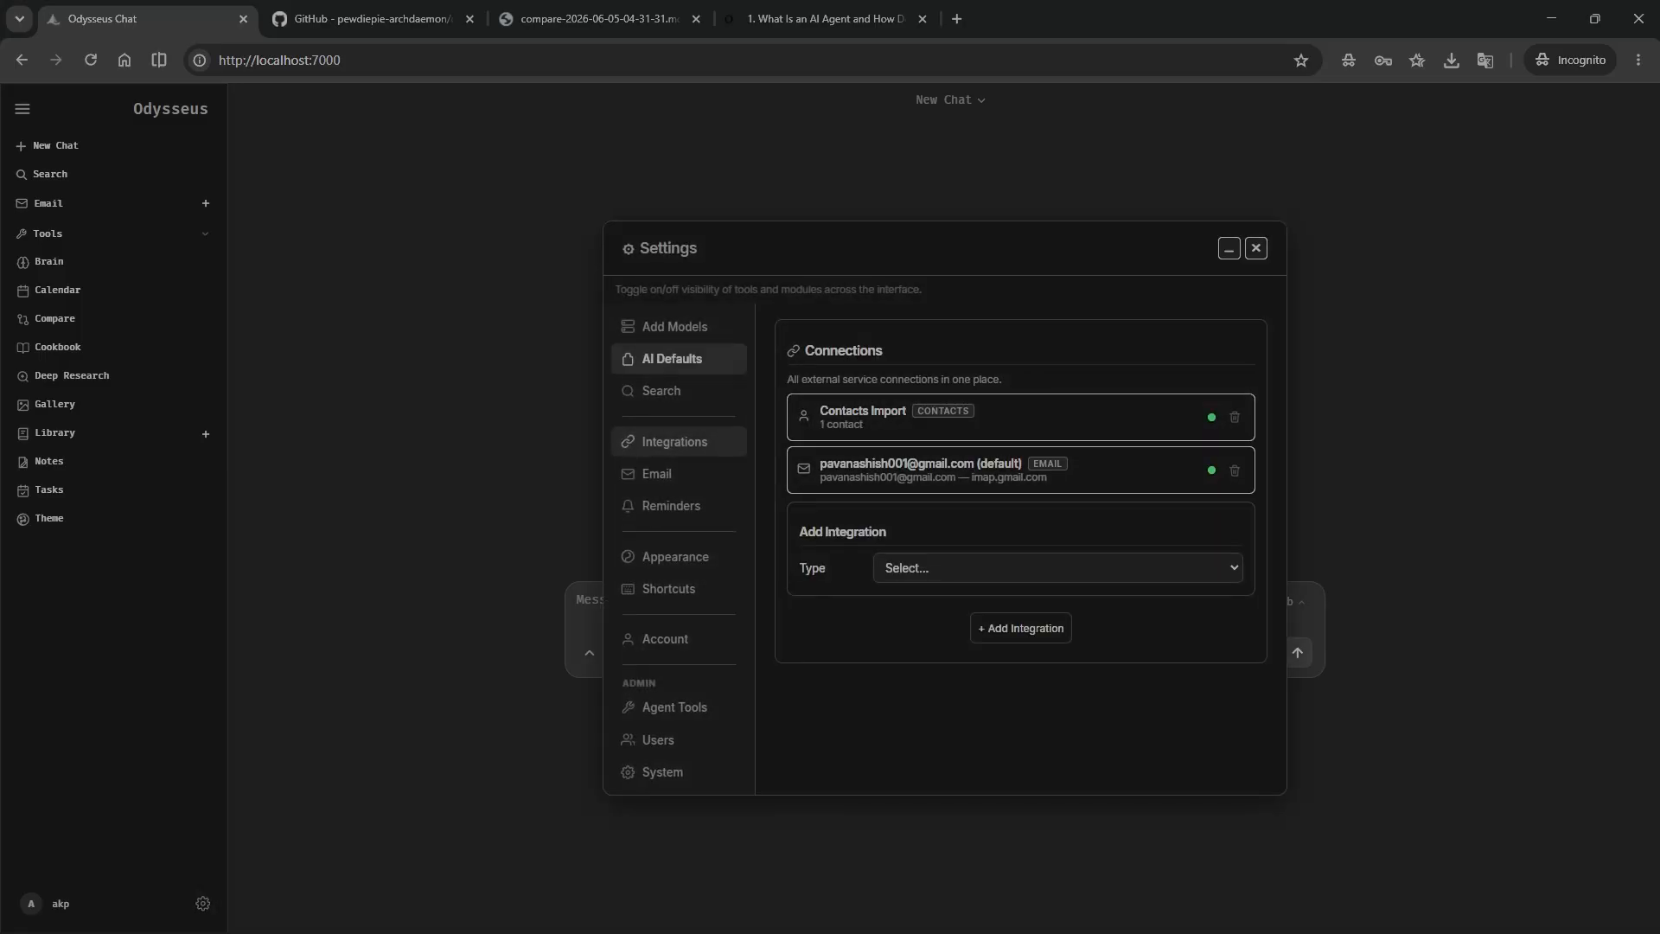
pyautogui.click(671, 358)
pyautogui.click(674, 253)
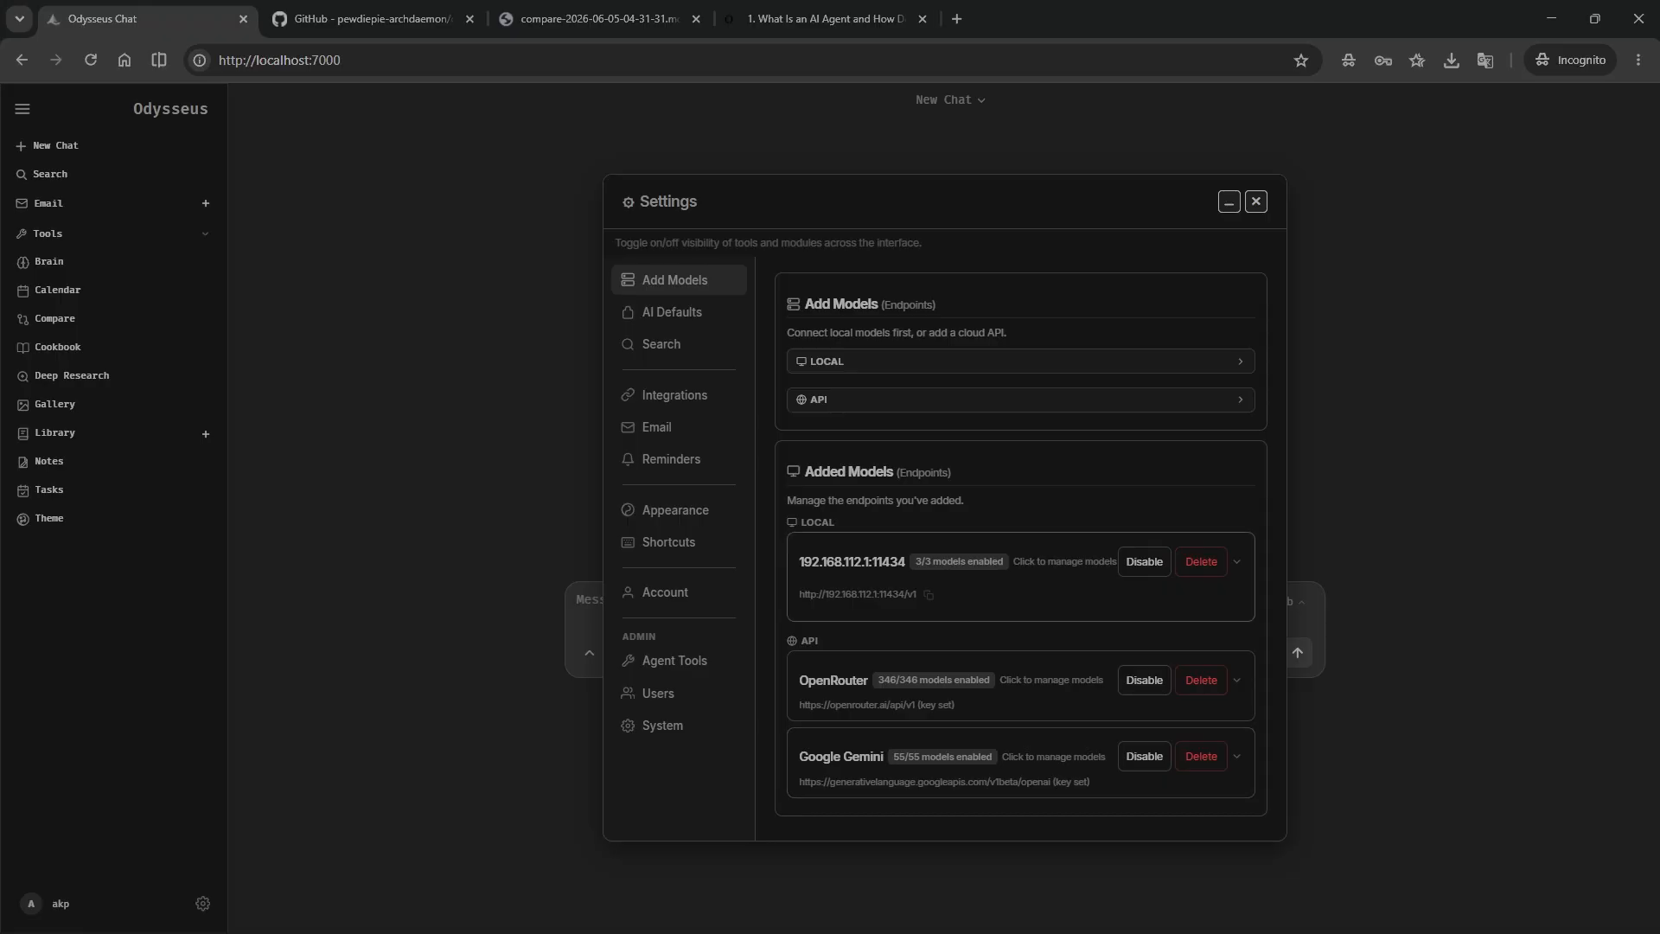
pyautogui.click(1064, 561)
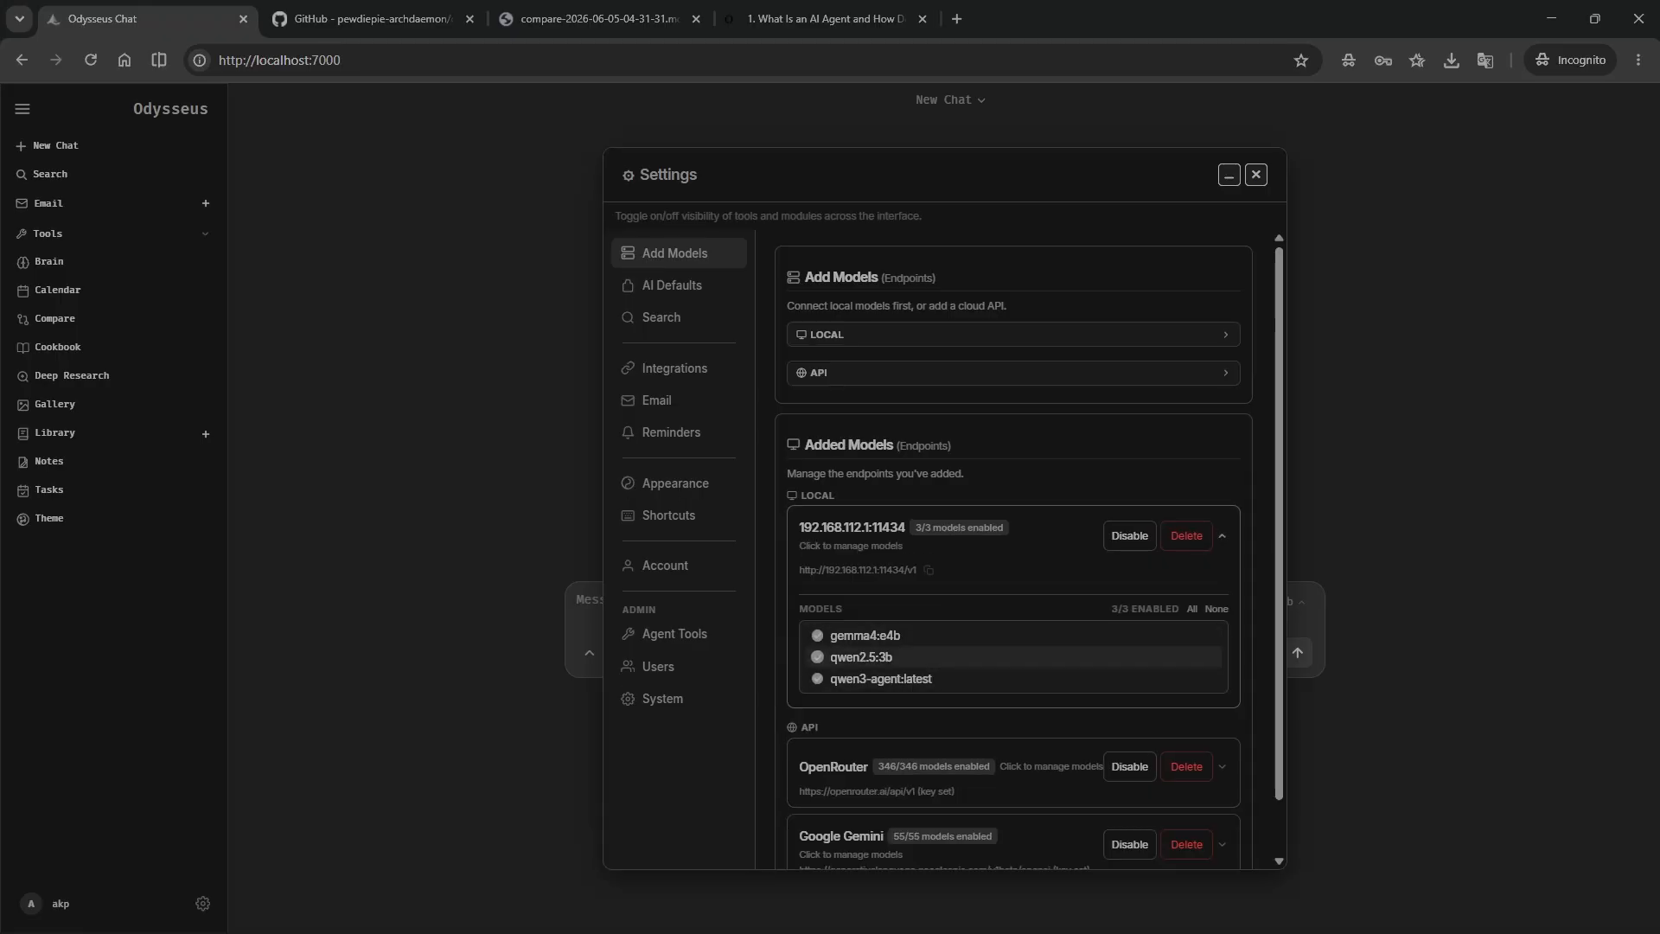
pyautogui.scroll(-1, 994, 683)
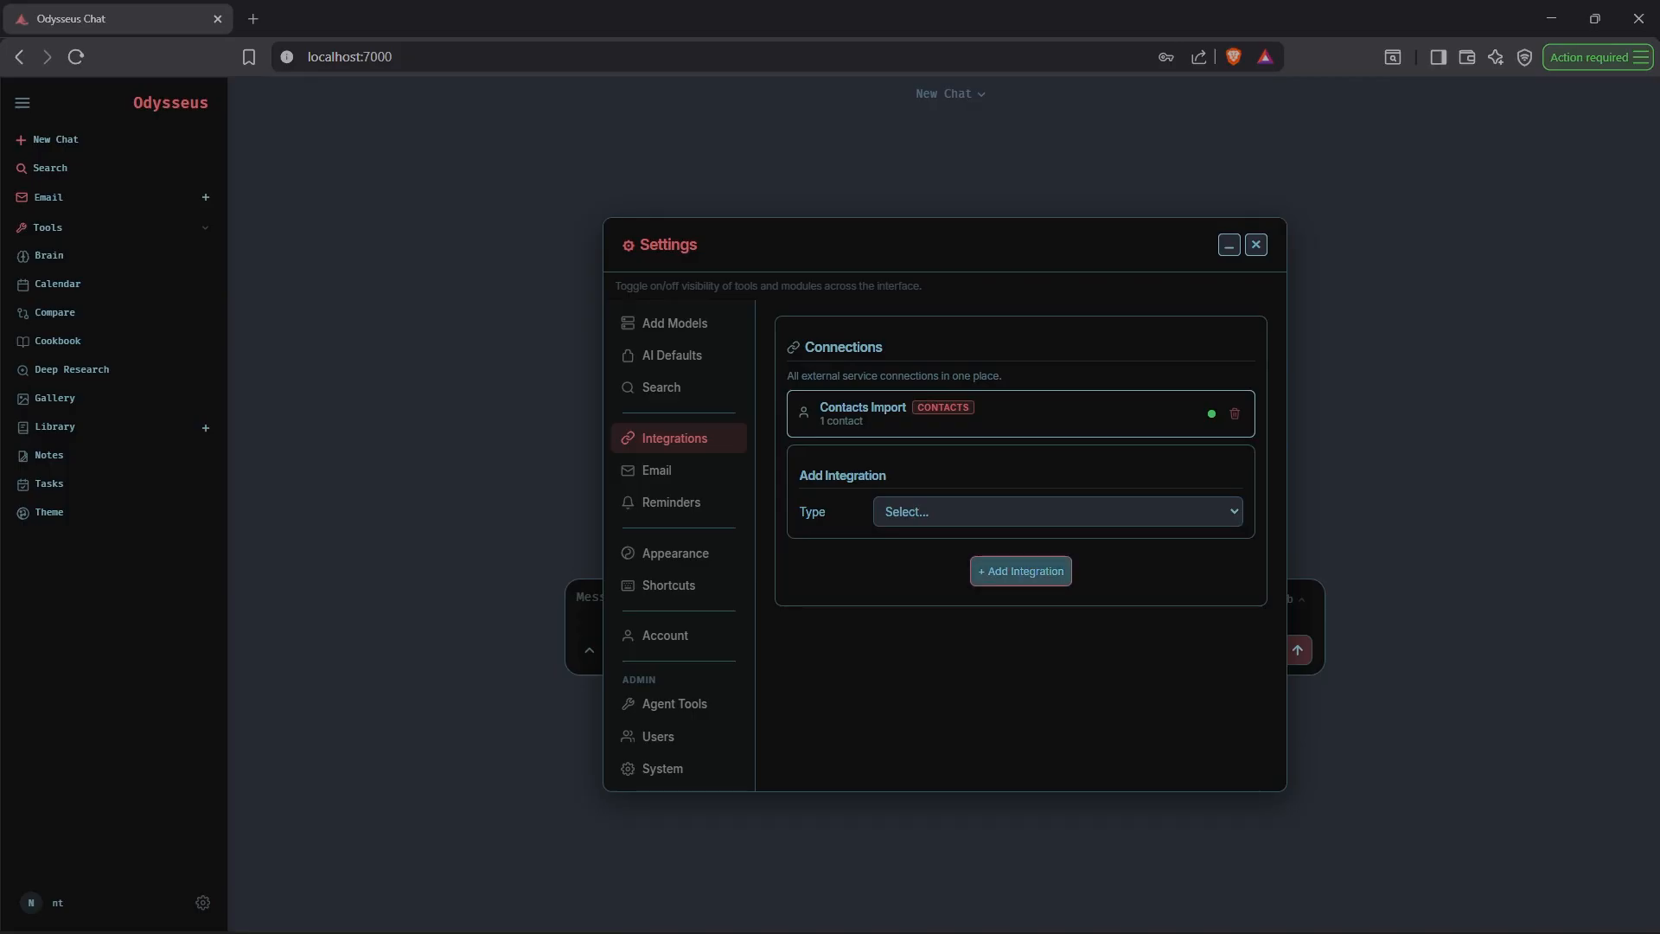
# - Examine the integration types offered for a new connection, from API Service to MCP Tool Server, without choosing one
pyautogui.click(1056, 511)
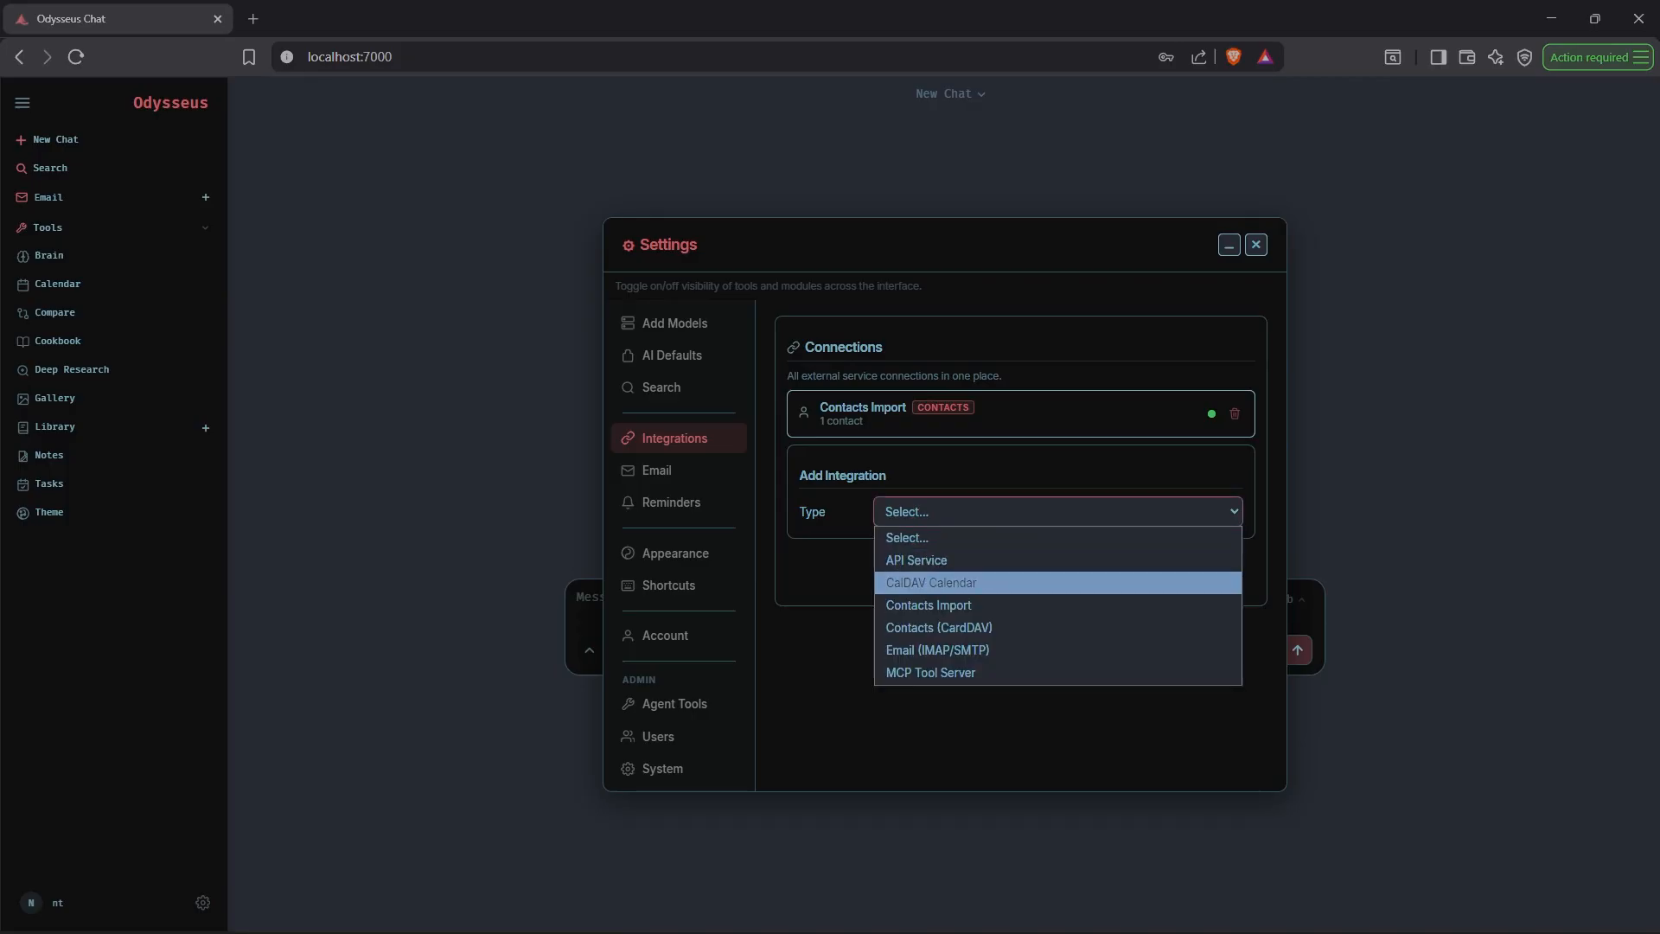
pyautogui.press('Down')
pyautogui.press('Down')
pyautogui.press('Down')
pyautogui.press('Down')
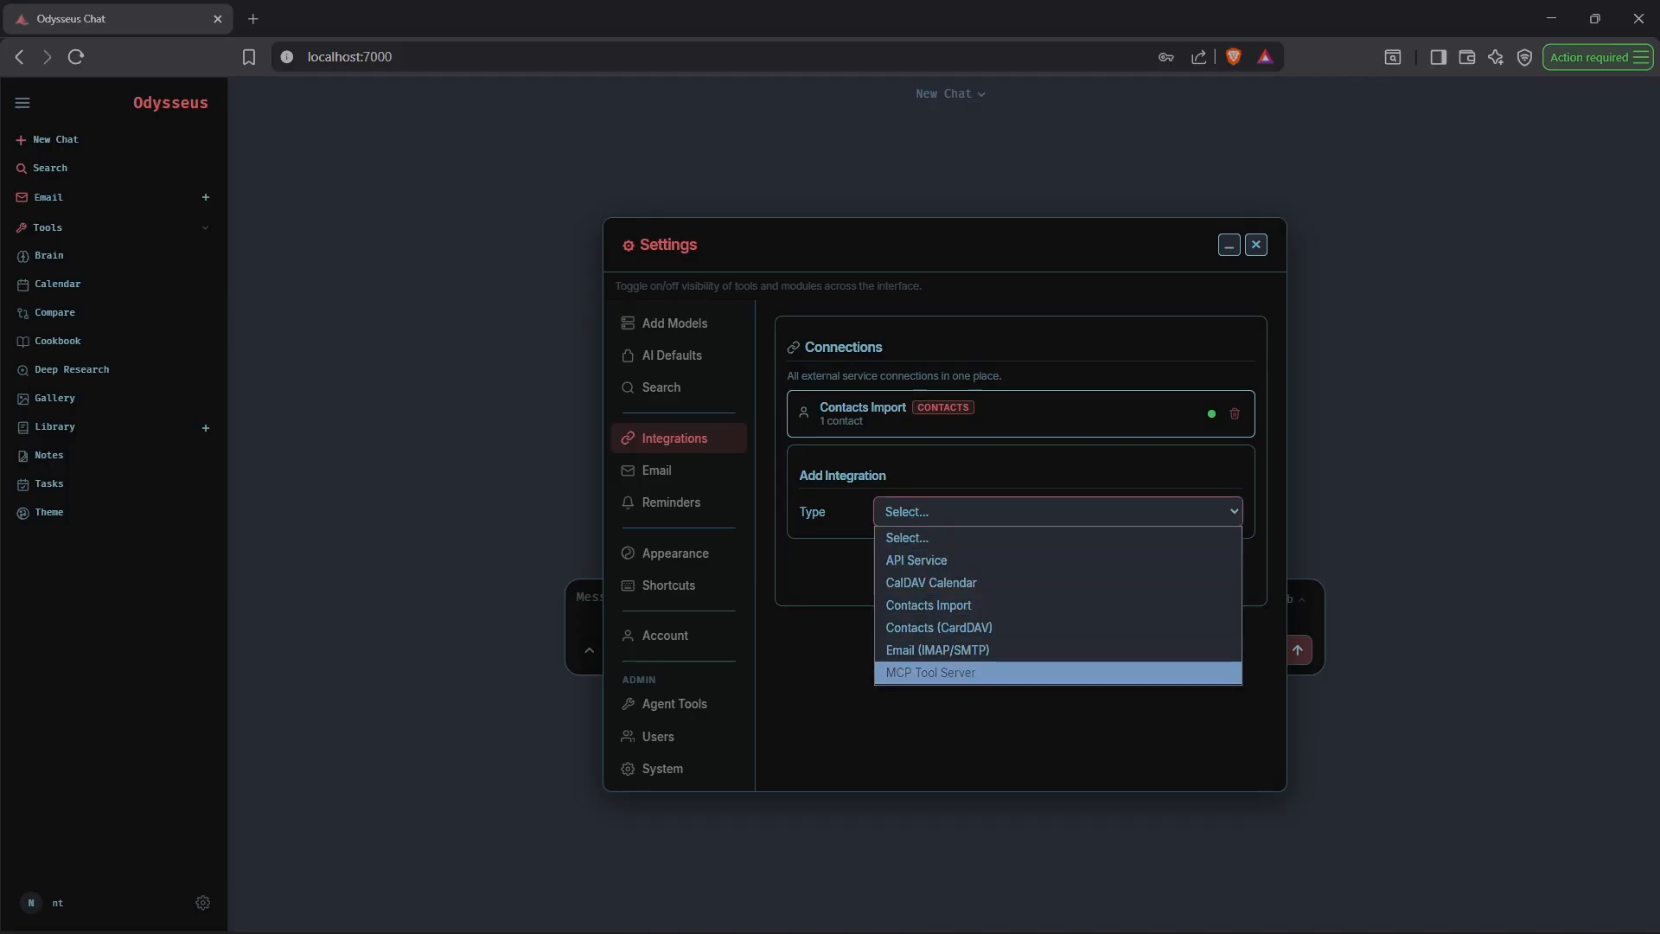
pyautogui.press('Up')
pyautogui.press('Up')
pyautogui.press('Up')
pyautogui.press('Up')
pyautogui.press('Up')
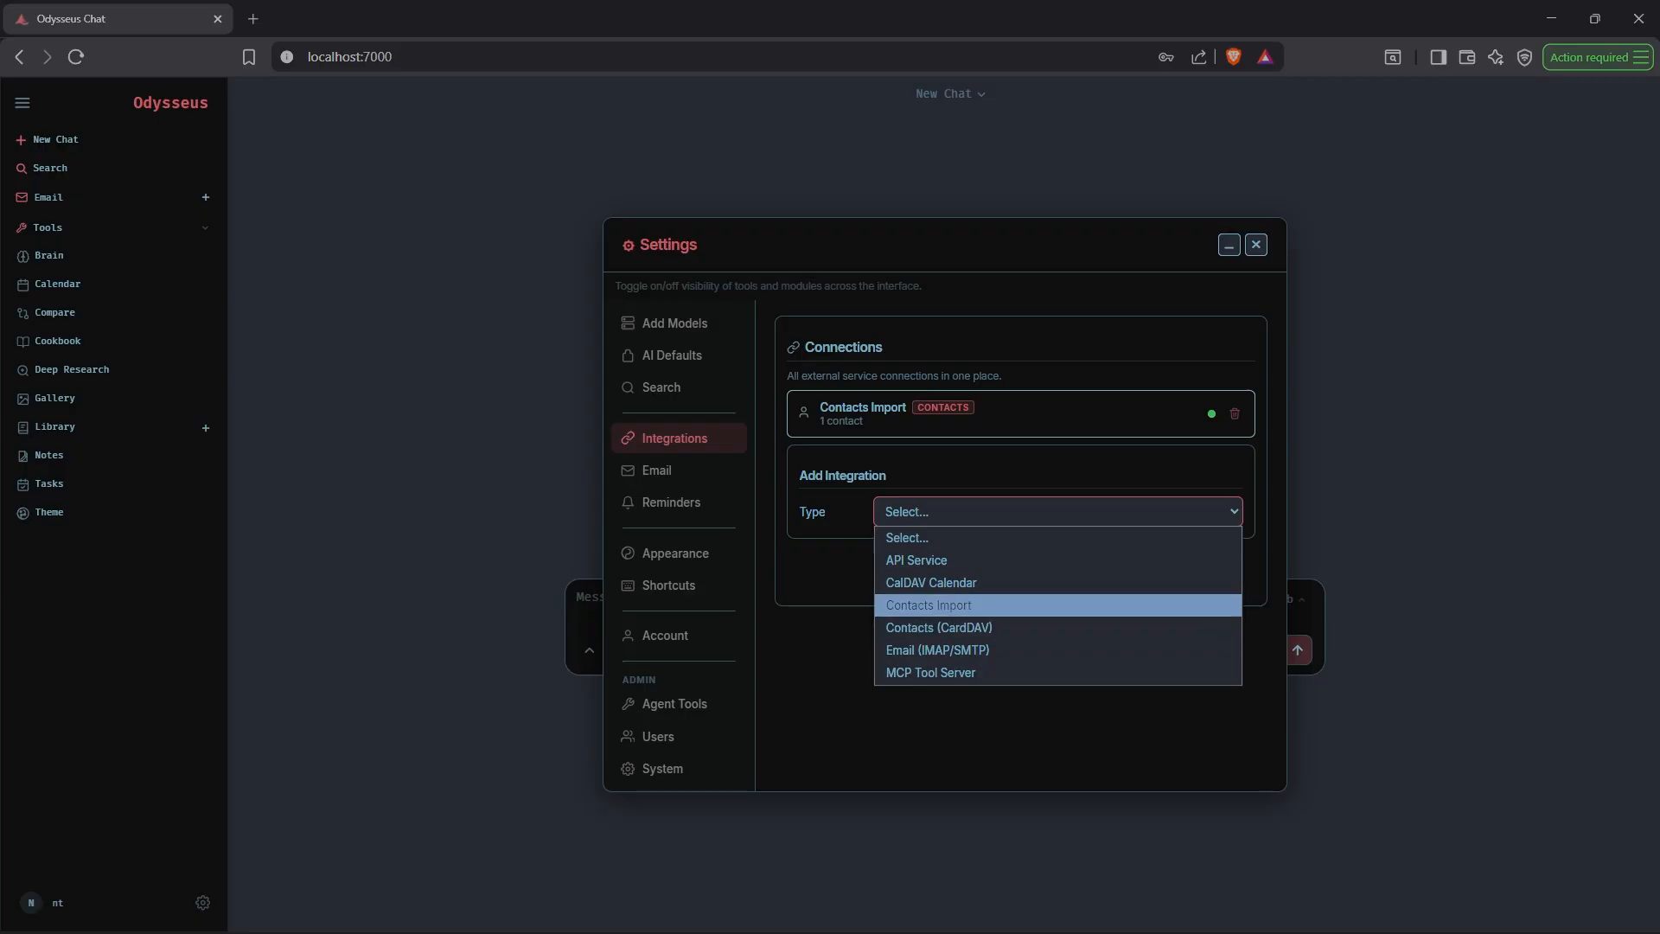
pyautogui.press('Down')
pyautogui.press('Up')
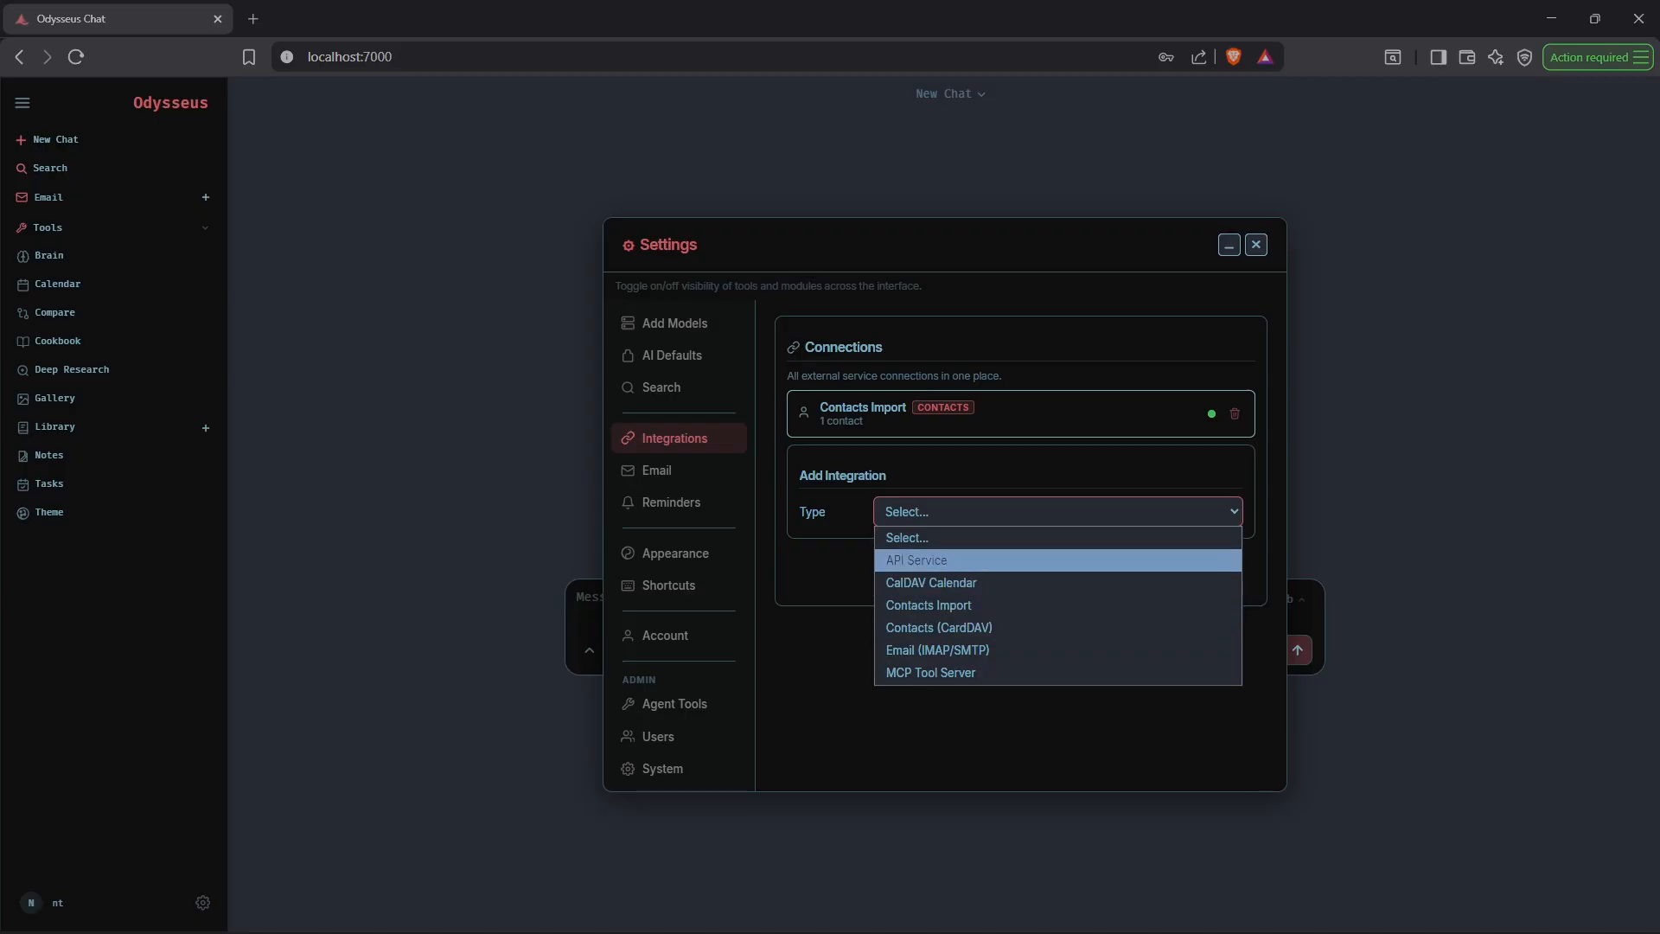
pyautogui.press('Escape')
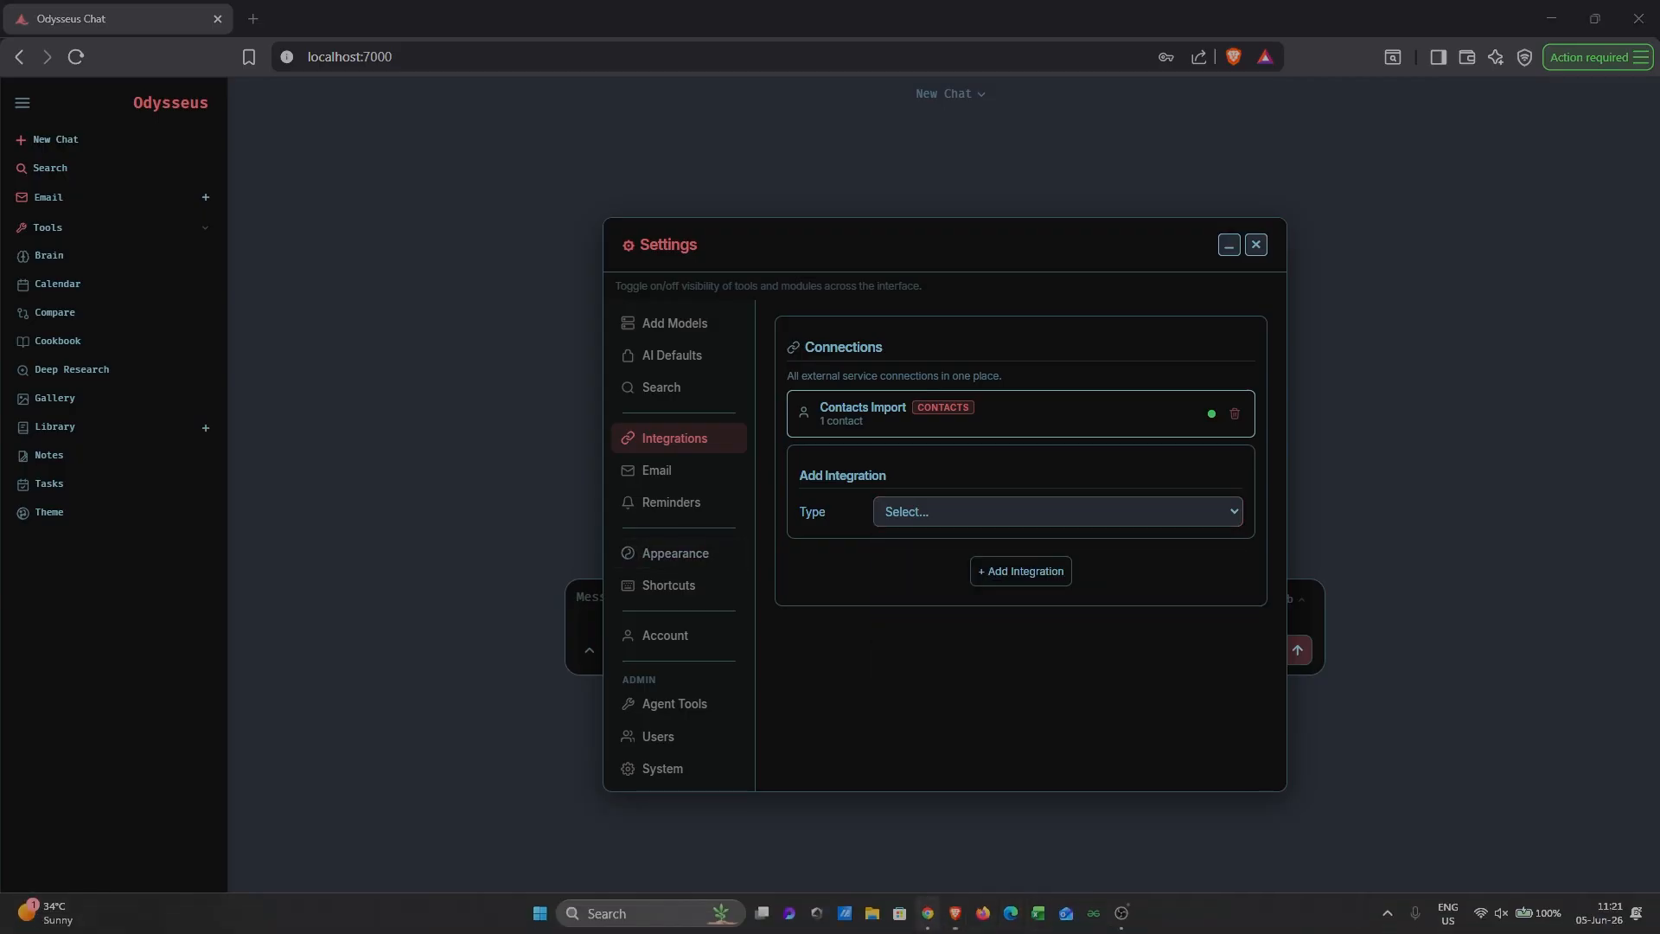
# - Switch to the other browser window, open Model Comparison, and view its chat scoreboard
pyautogui.hotkey('alt', 'Tab')
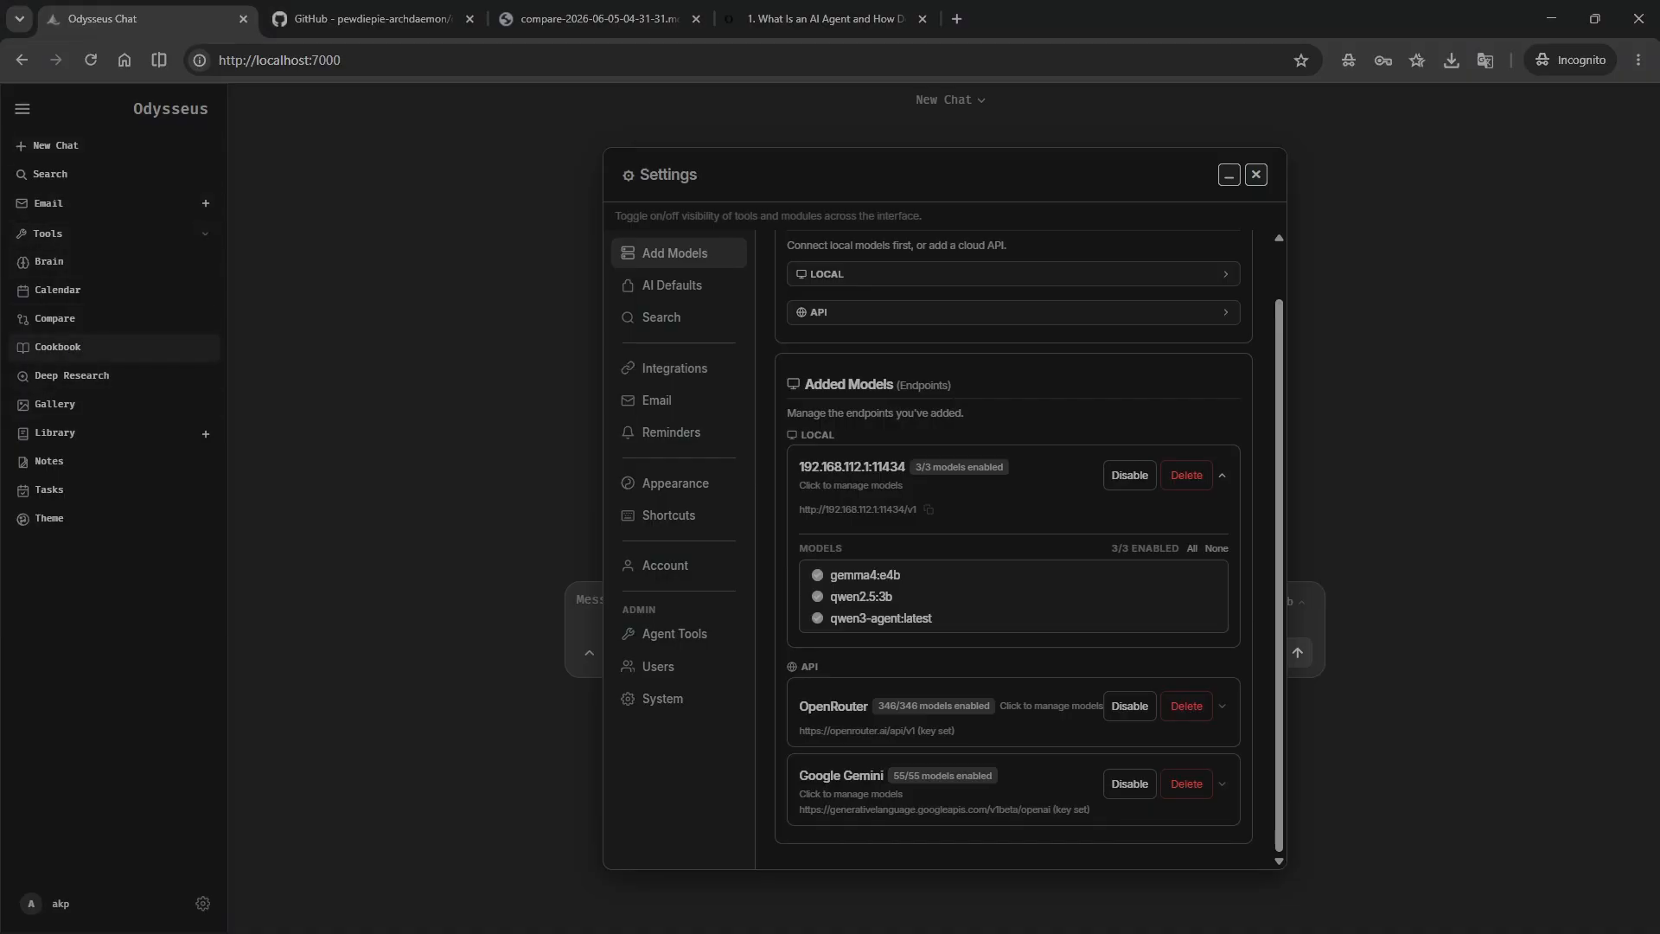
pyautogui.click(55, 318)
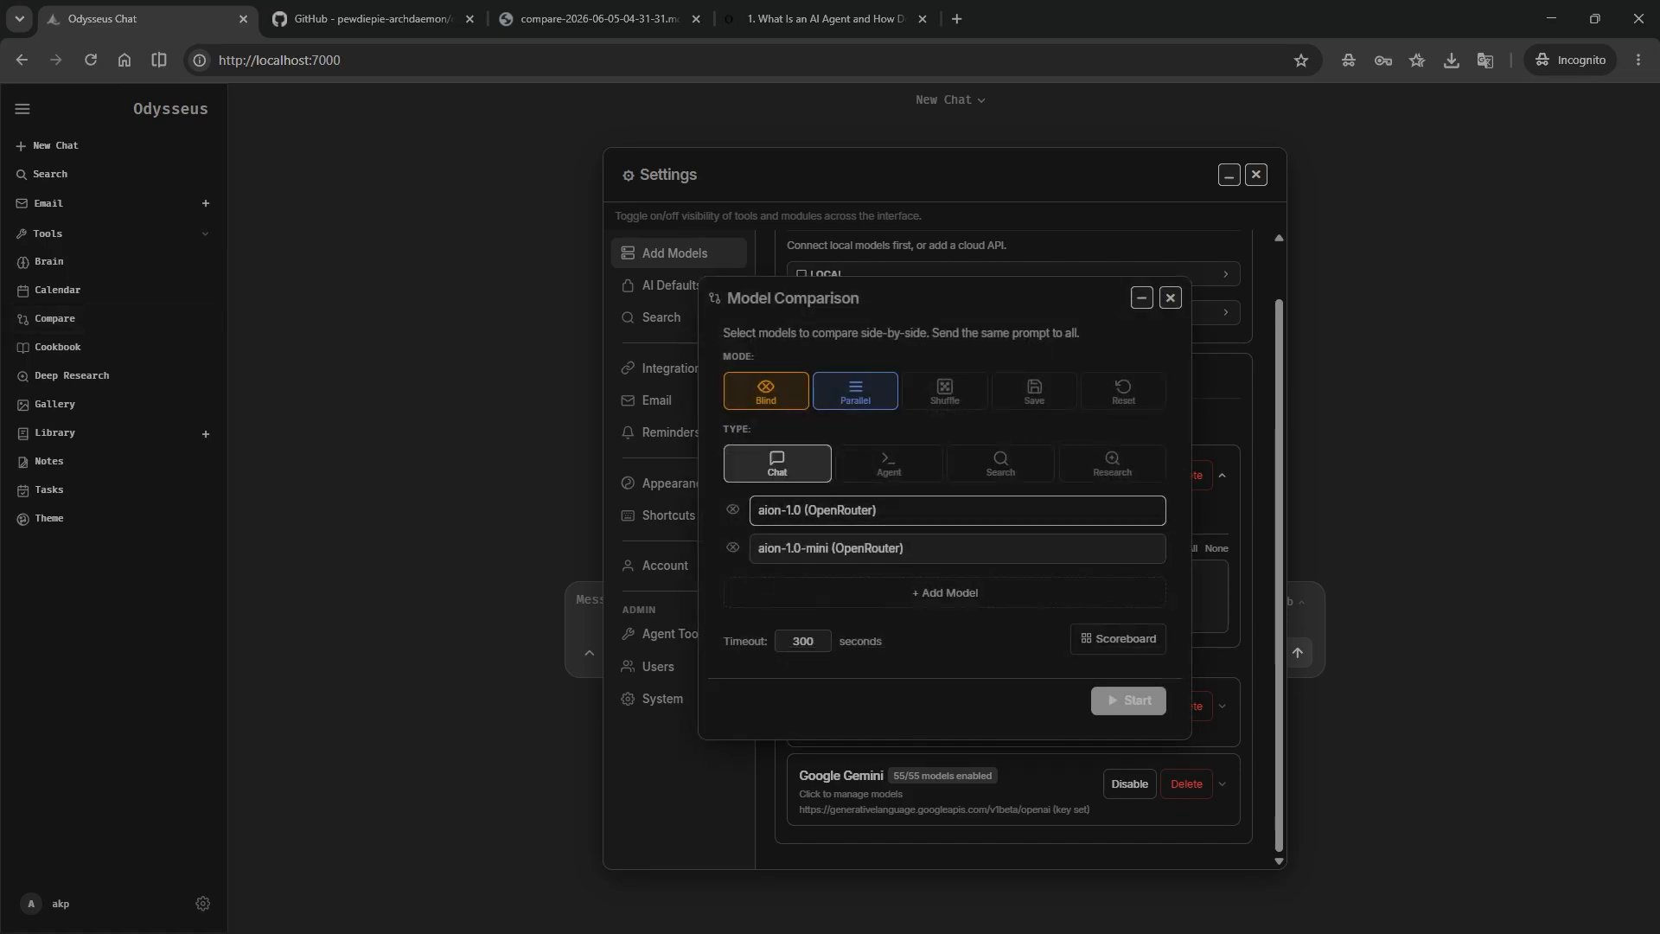
pyautogui.click(1117, 639)
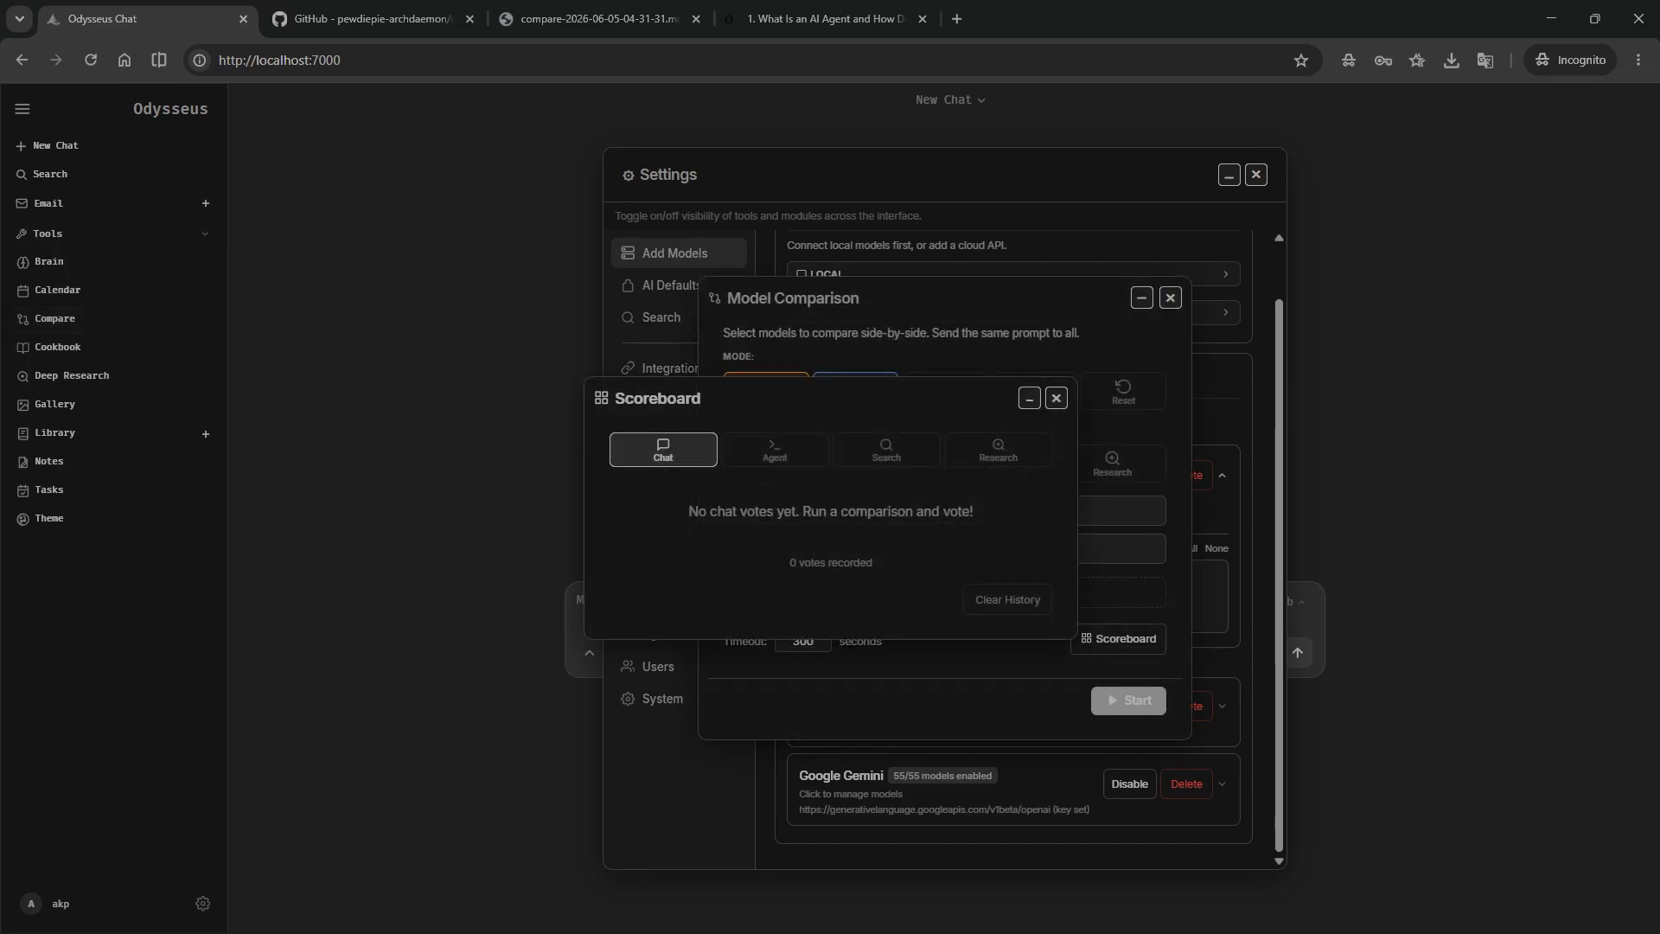
pyautogui.click(1056, 398)
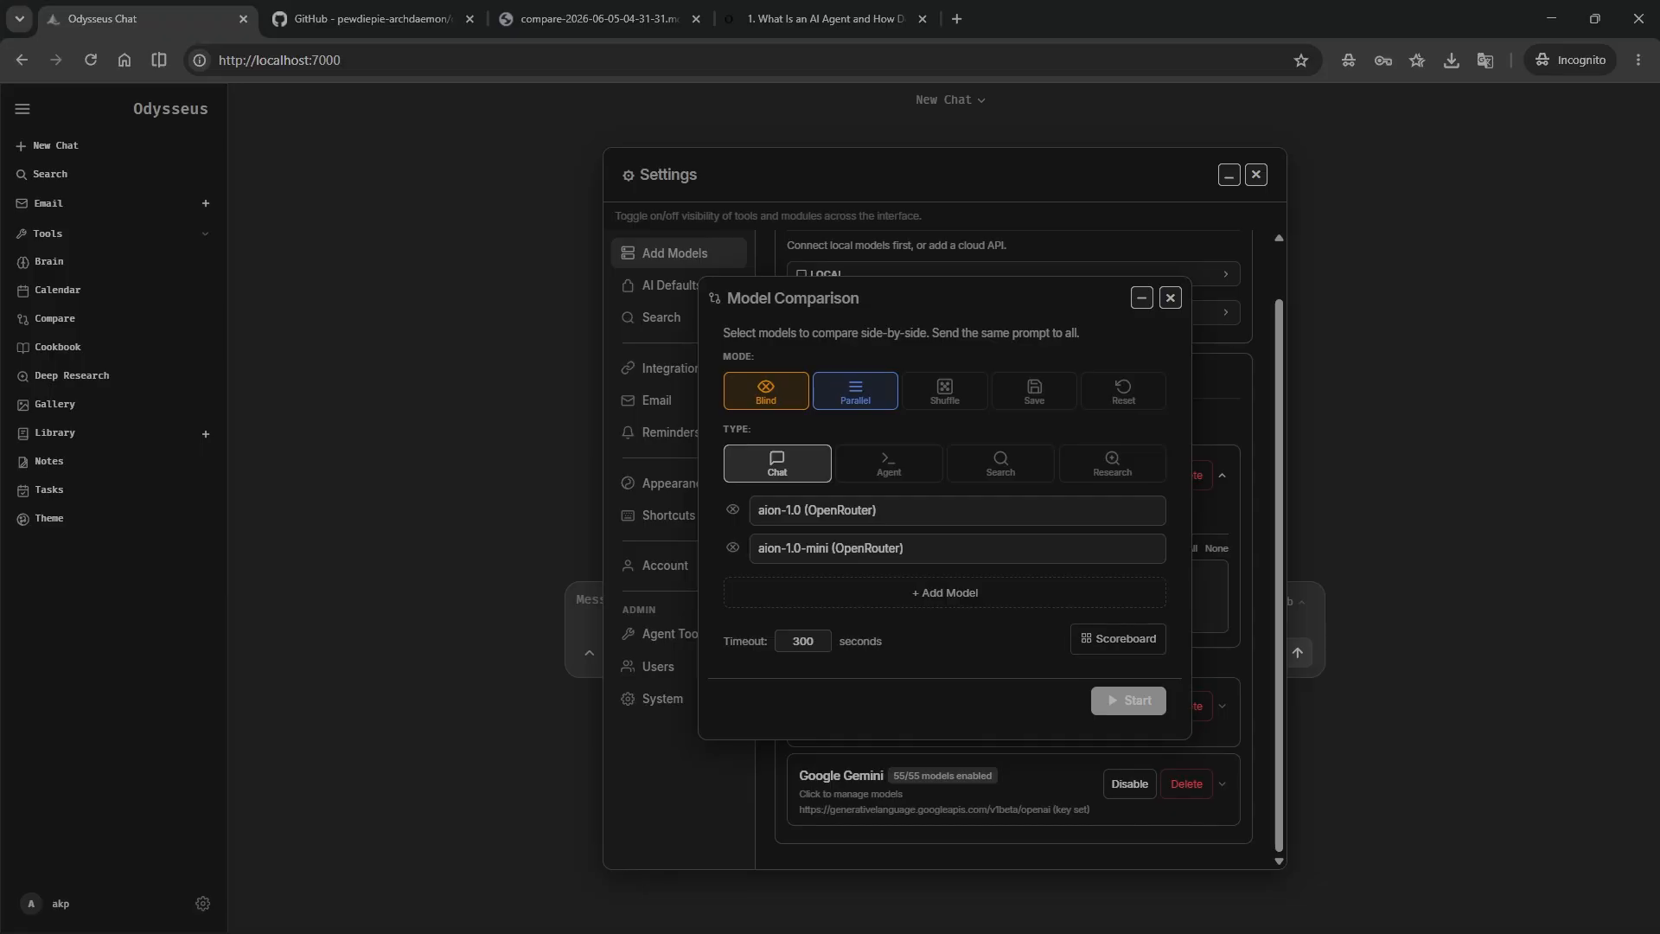
pyautogui.click(1117, 639)
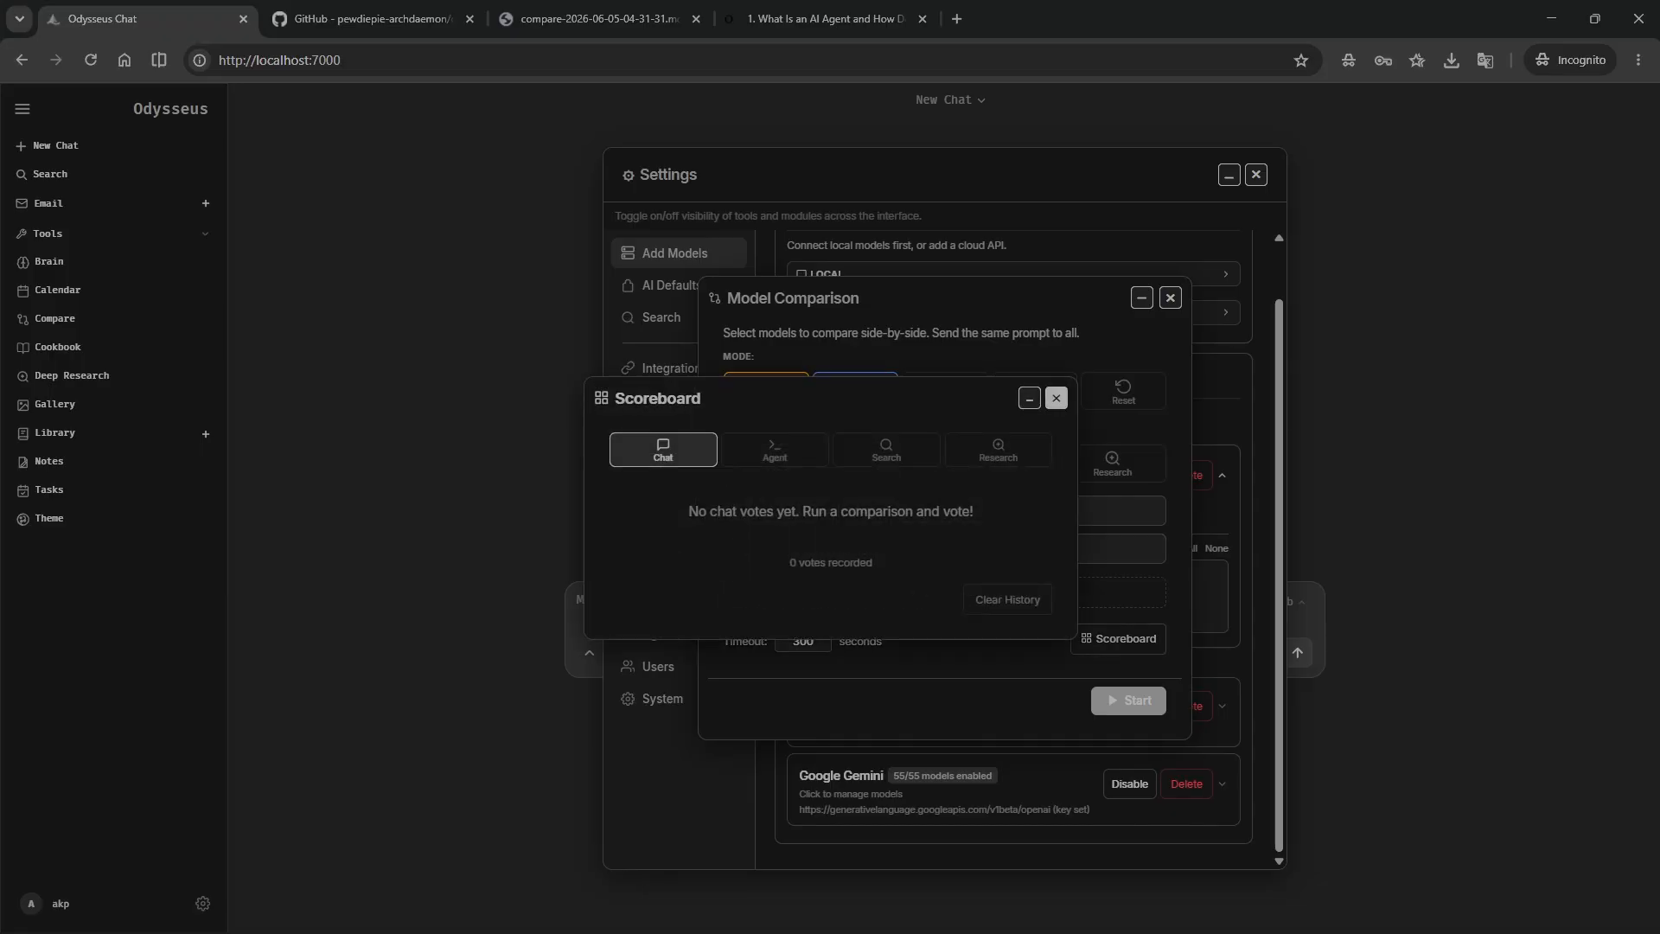
pyautogui.click(1056, 397)
pyautogui.press('ctrl+super+Right')
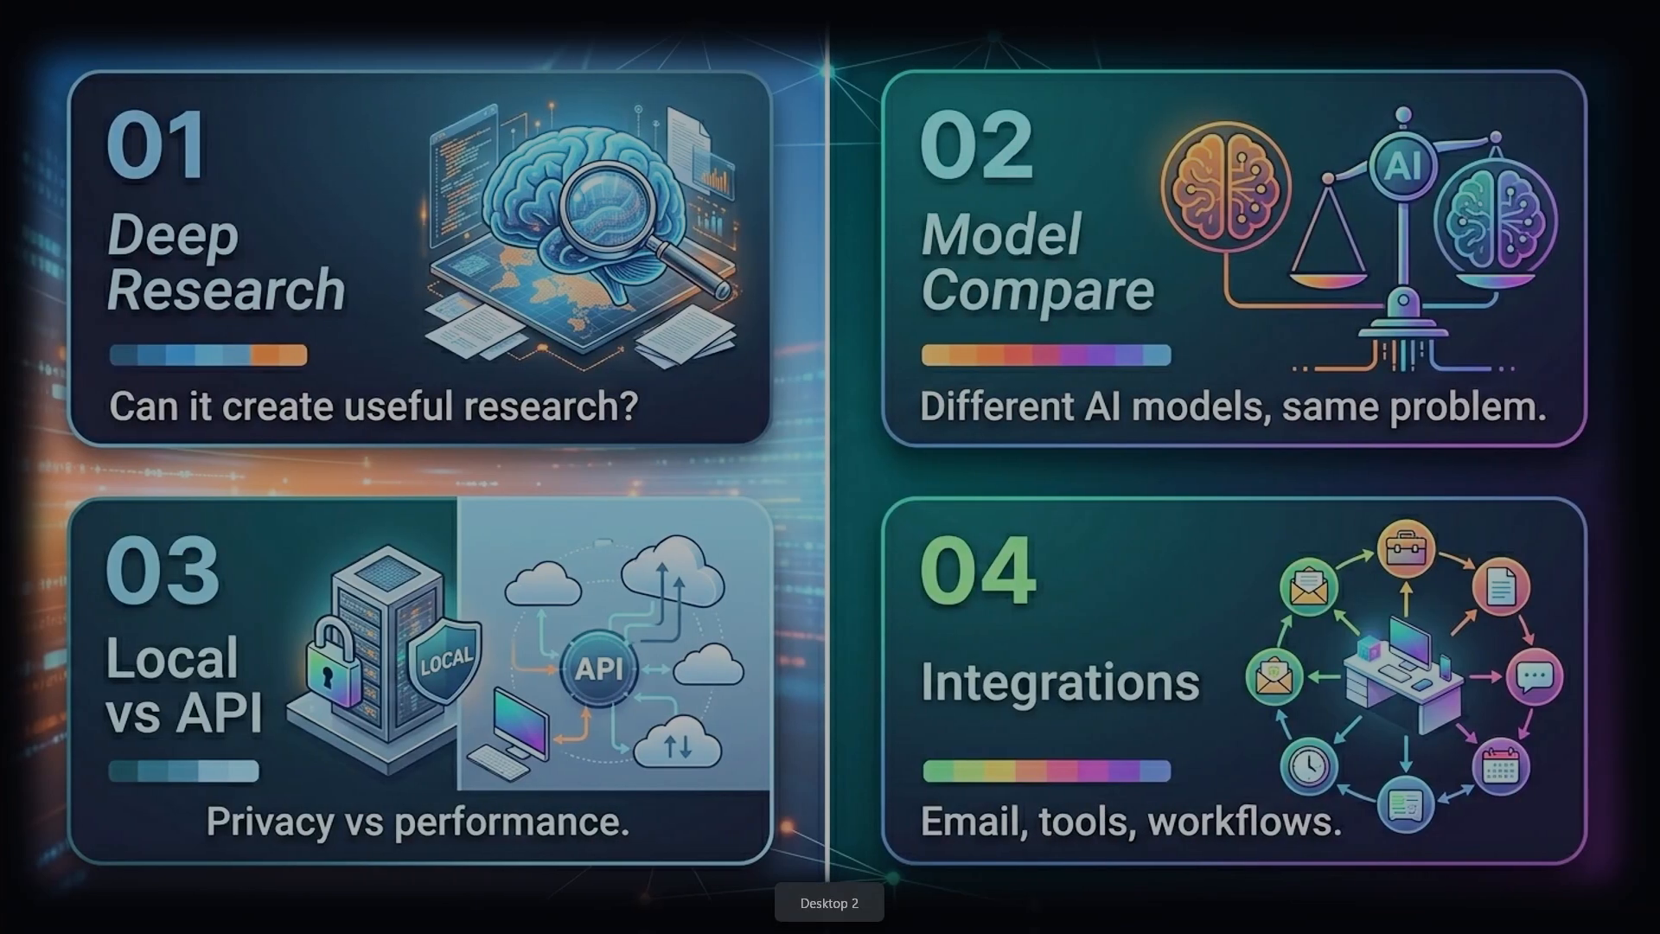
pyautogui.press('ctrl+super+Left')
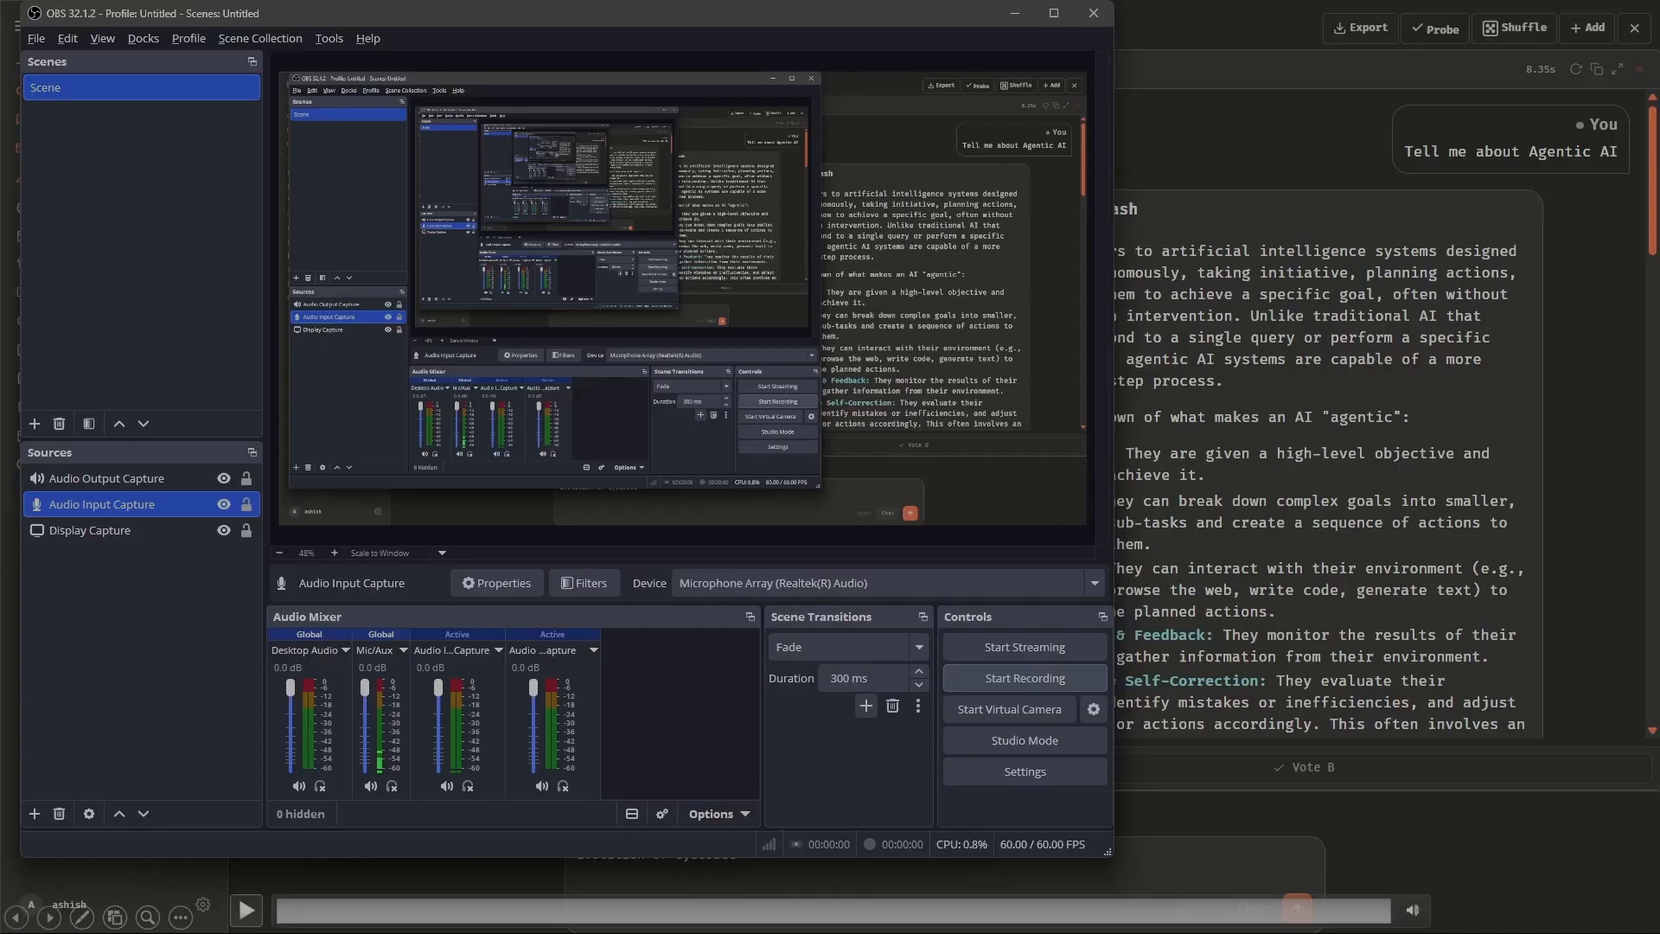
pyautogui.press('space')
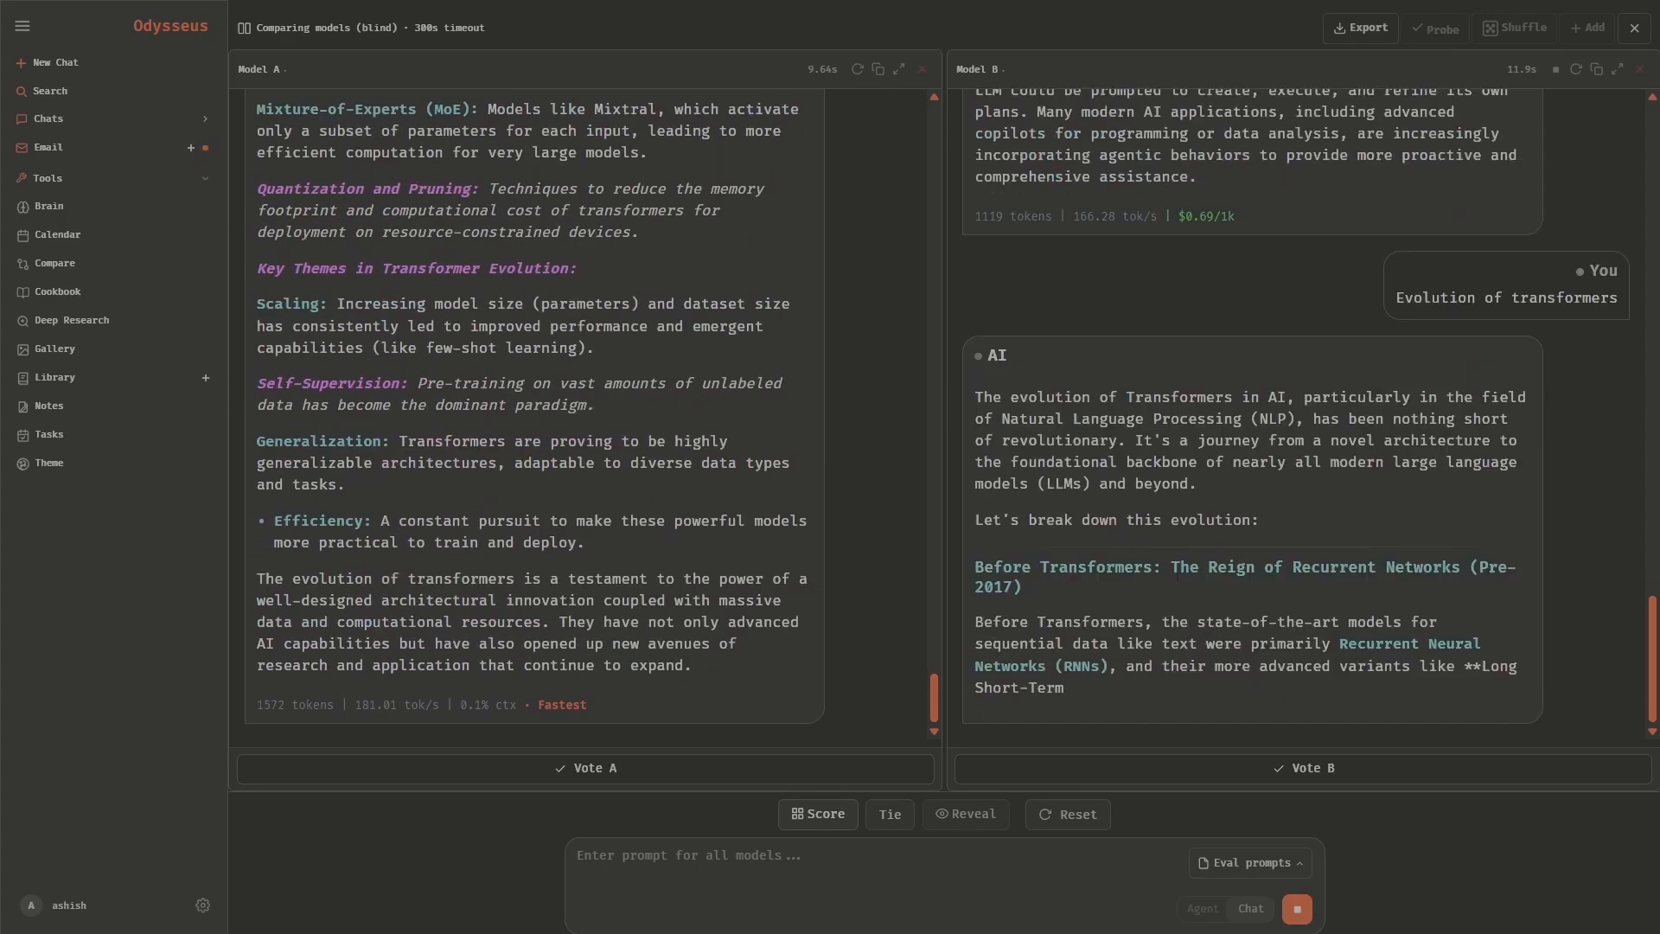
# - Read and compare the Model A and Model B answers on the evolution of transformers
pyautogui.scroll(12, 532, 415)
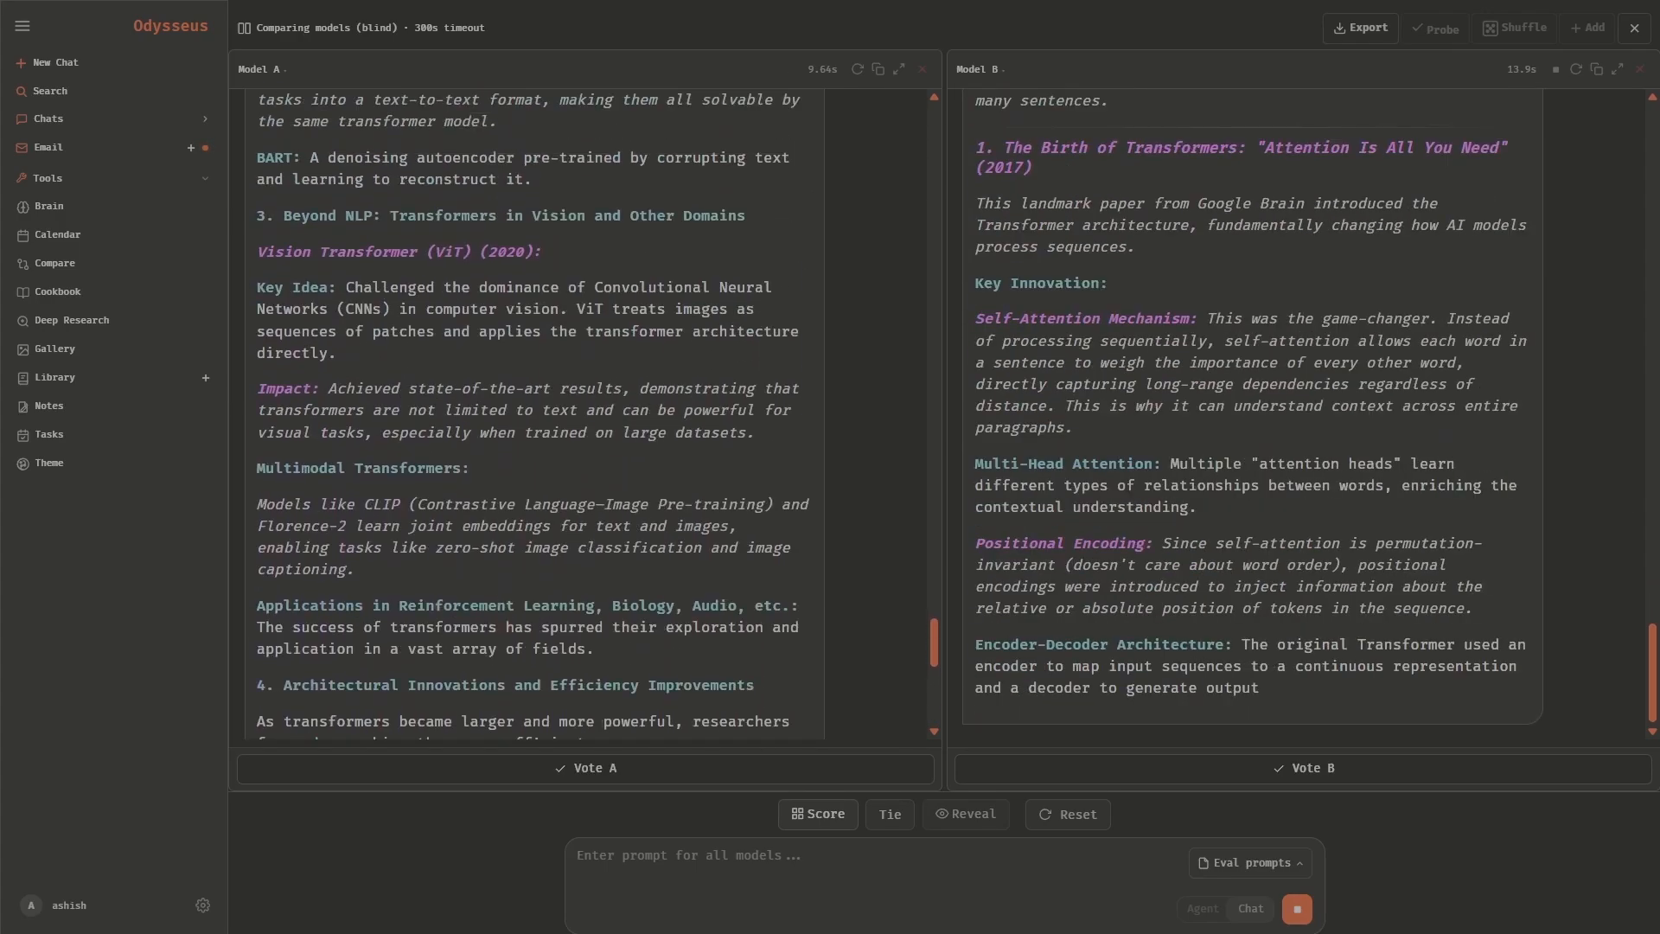
pyautogui.scroll(15, 532, 415)
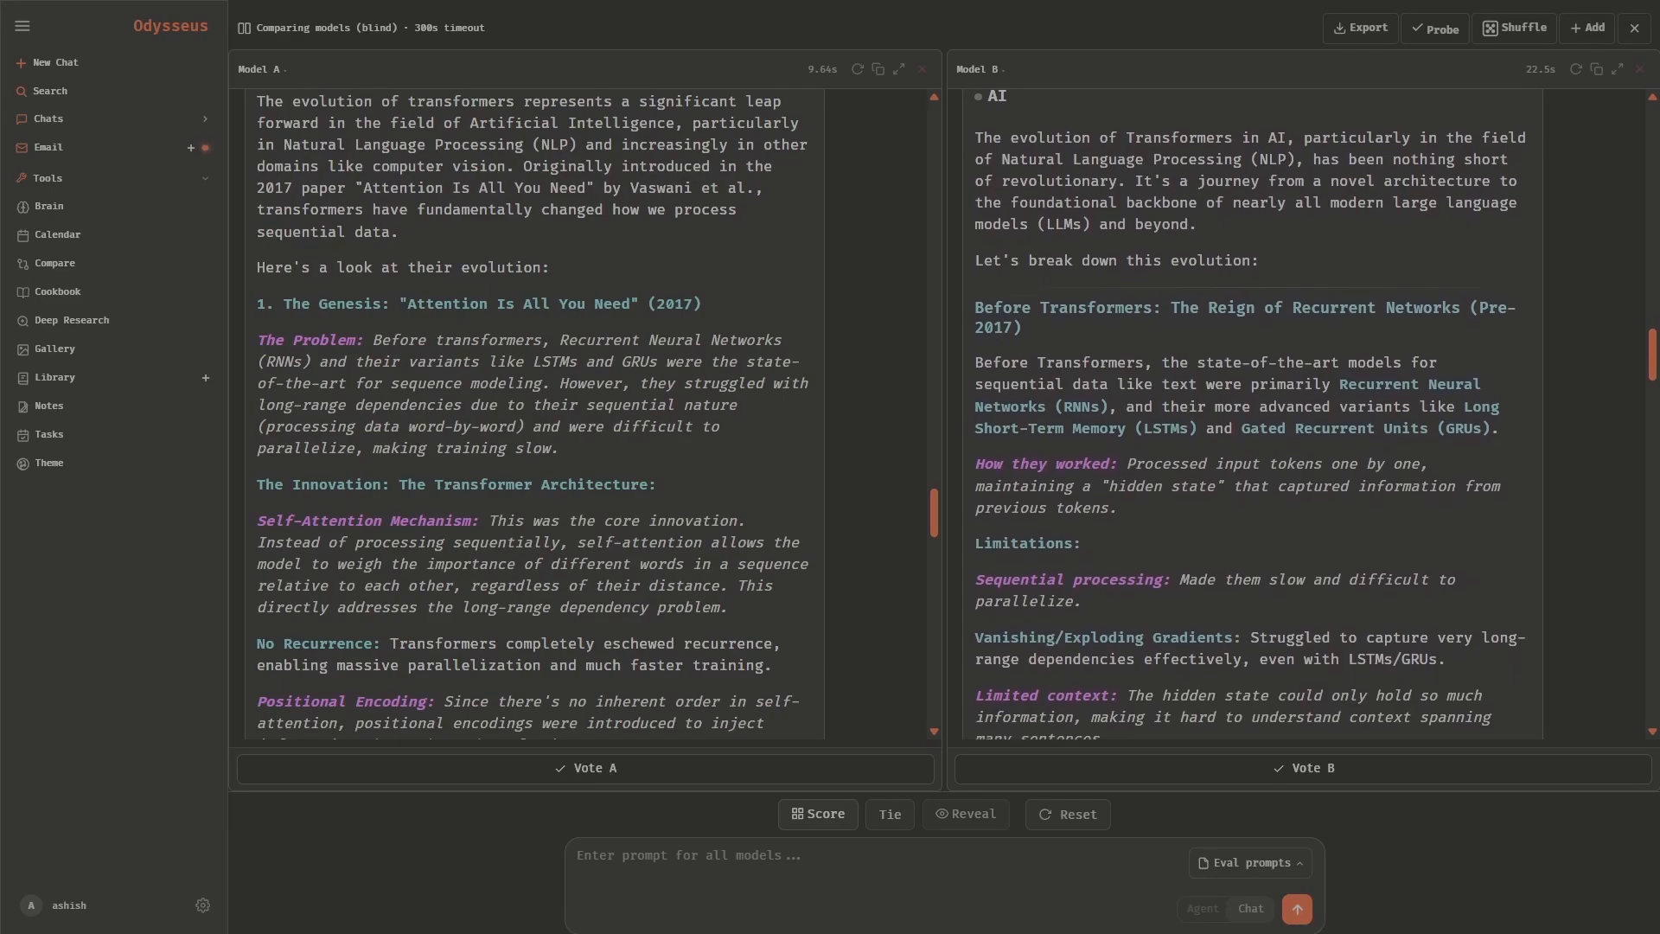
pyautogui.scroll(-3, 533, 414)
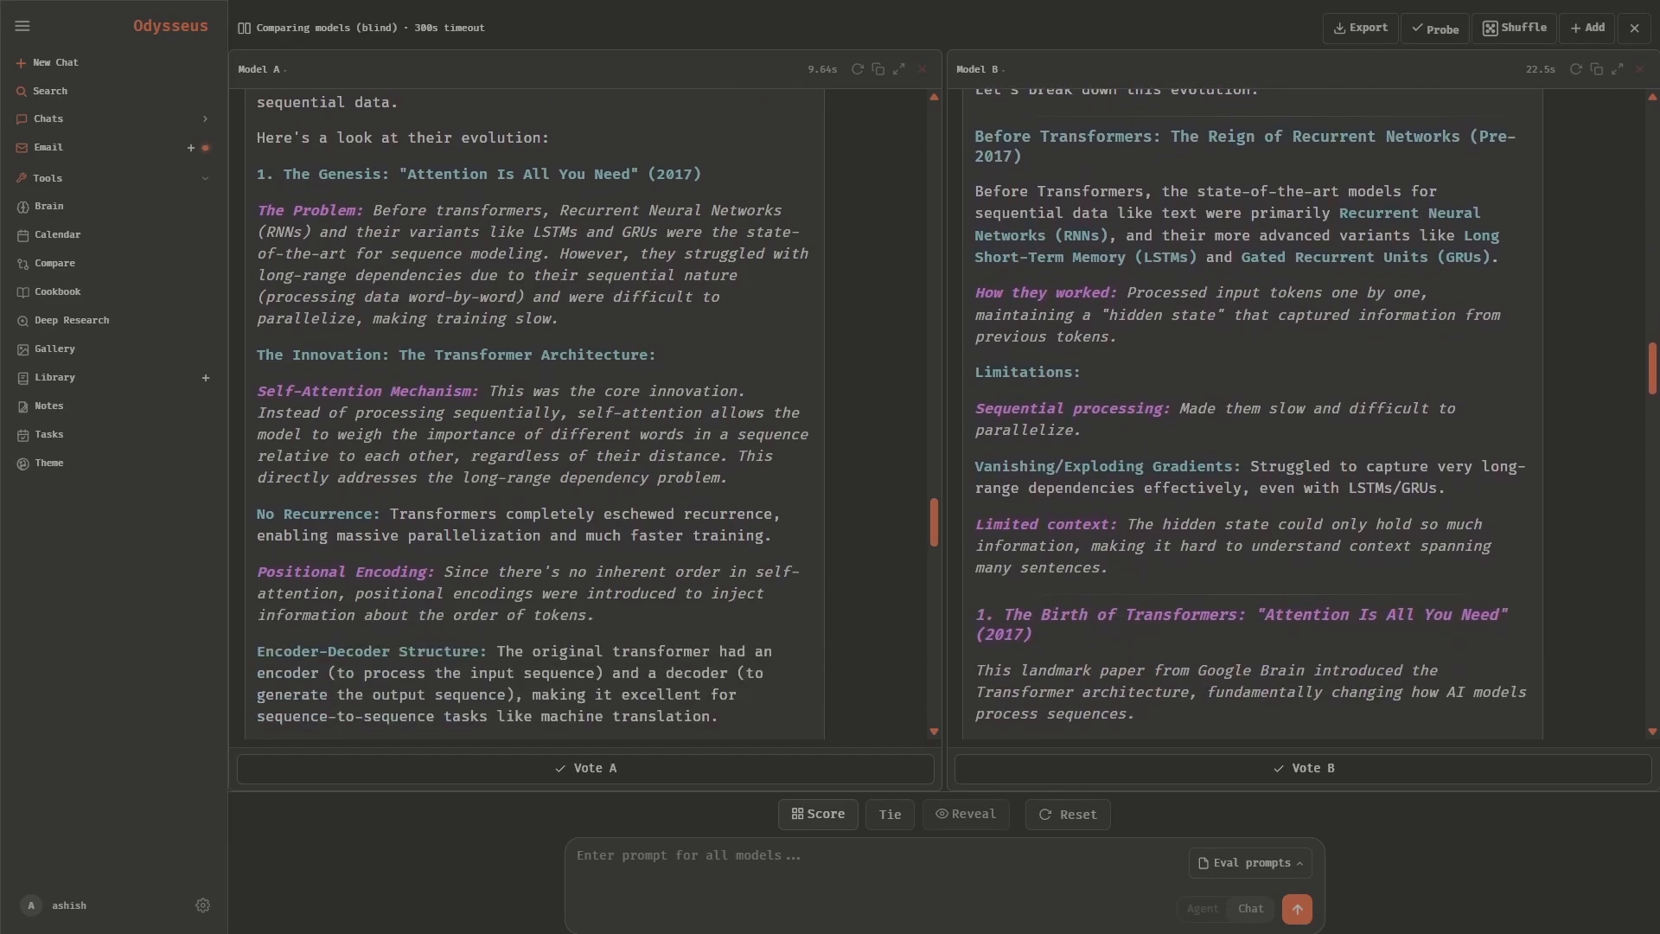
pyautogui.scroll(-5, 1251, 414)
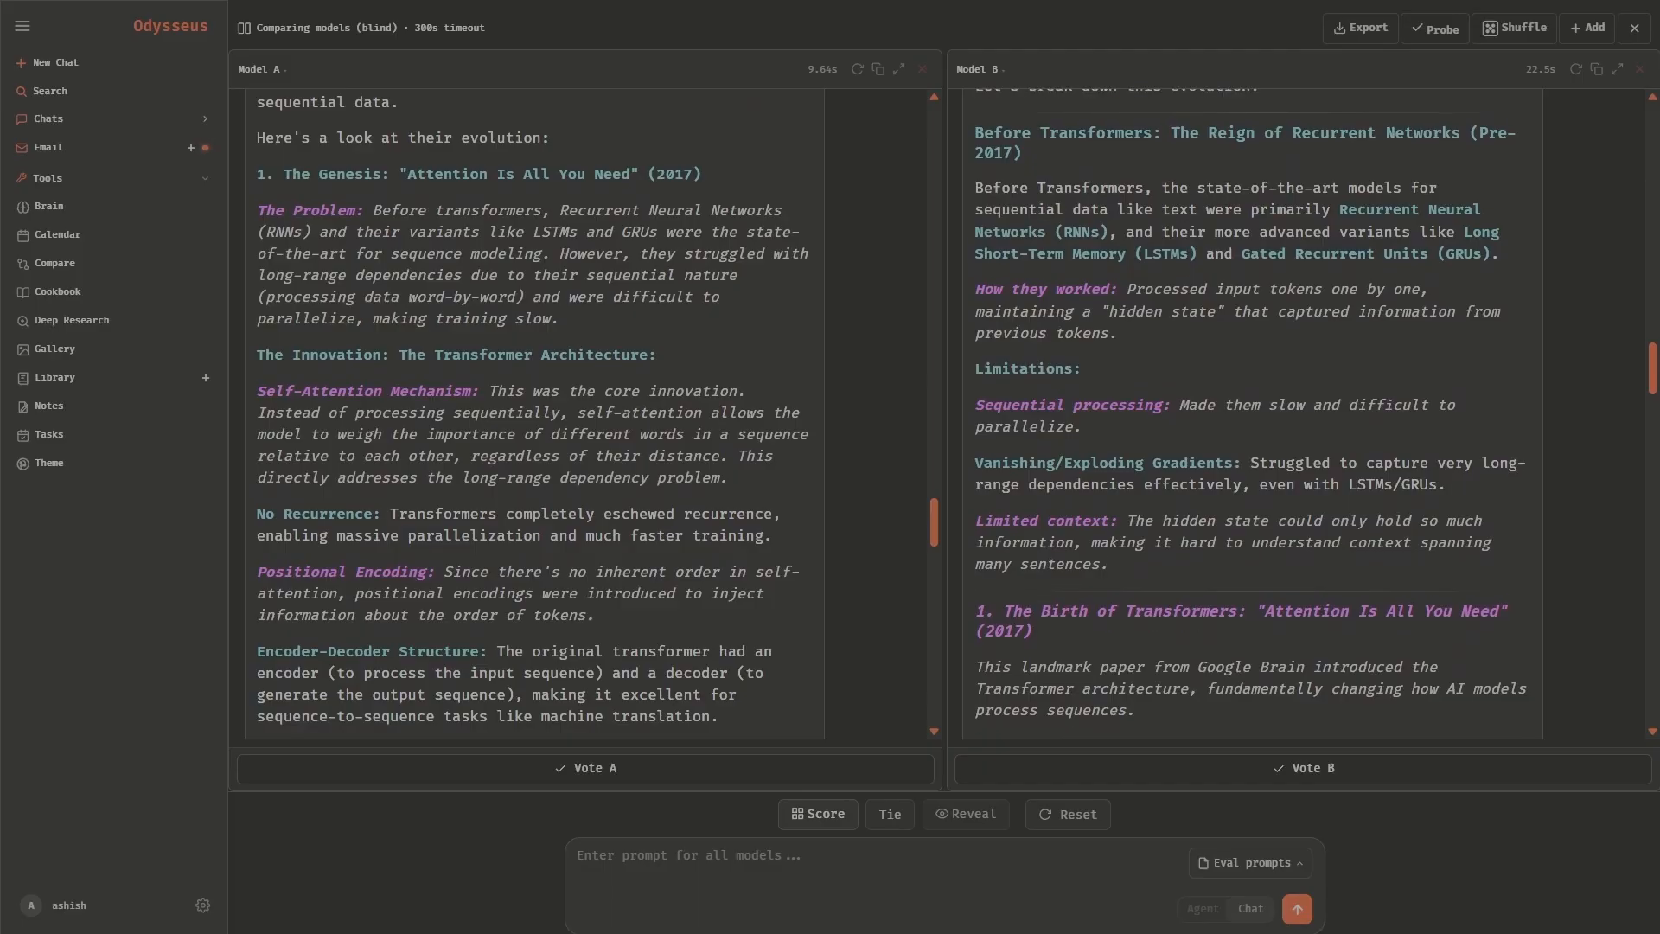
pyautogui.scroll(-5, 533, 414)
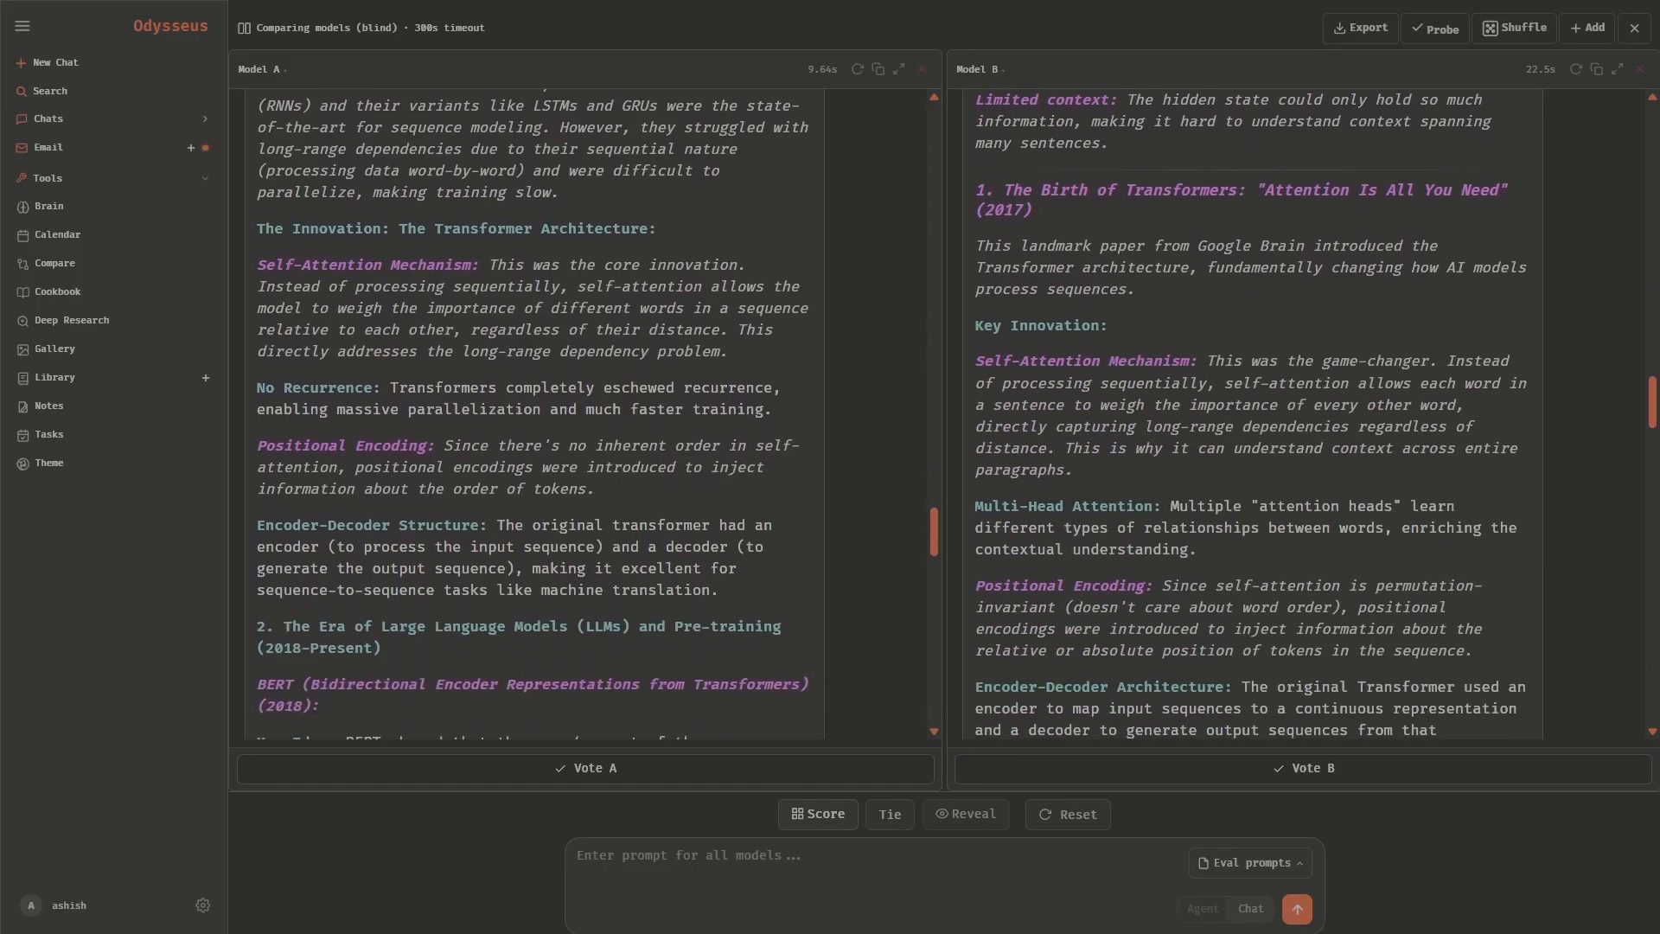
pyautogui.scroll(-4, 1251, 413)
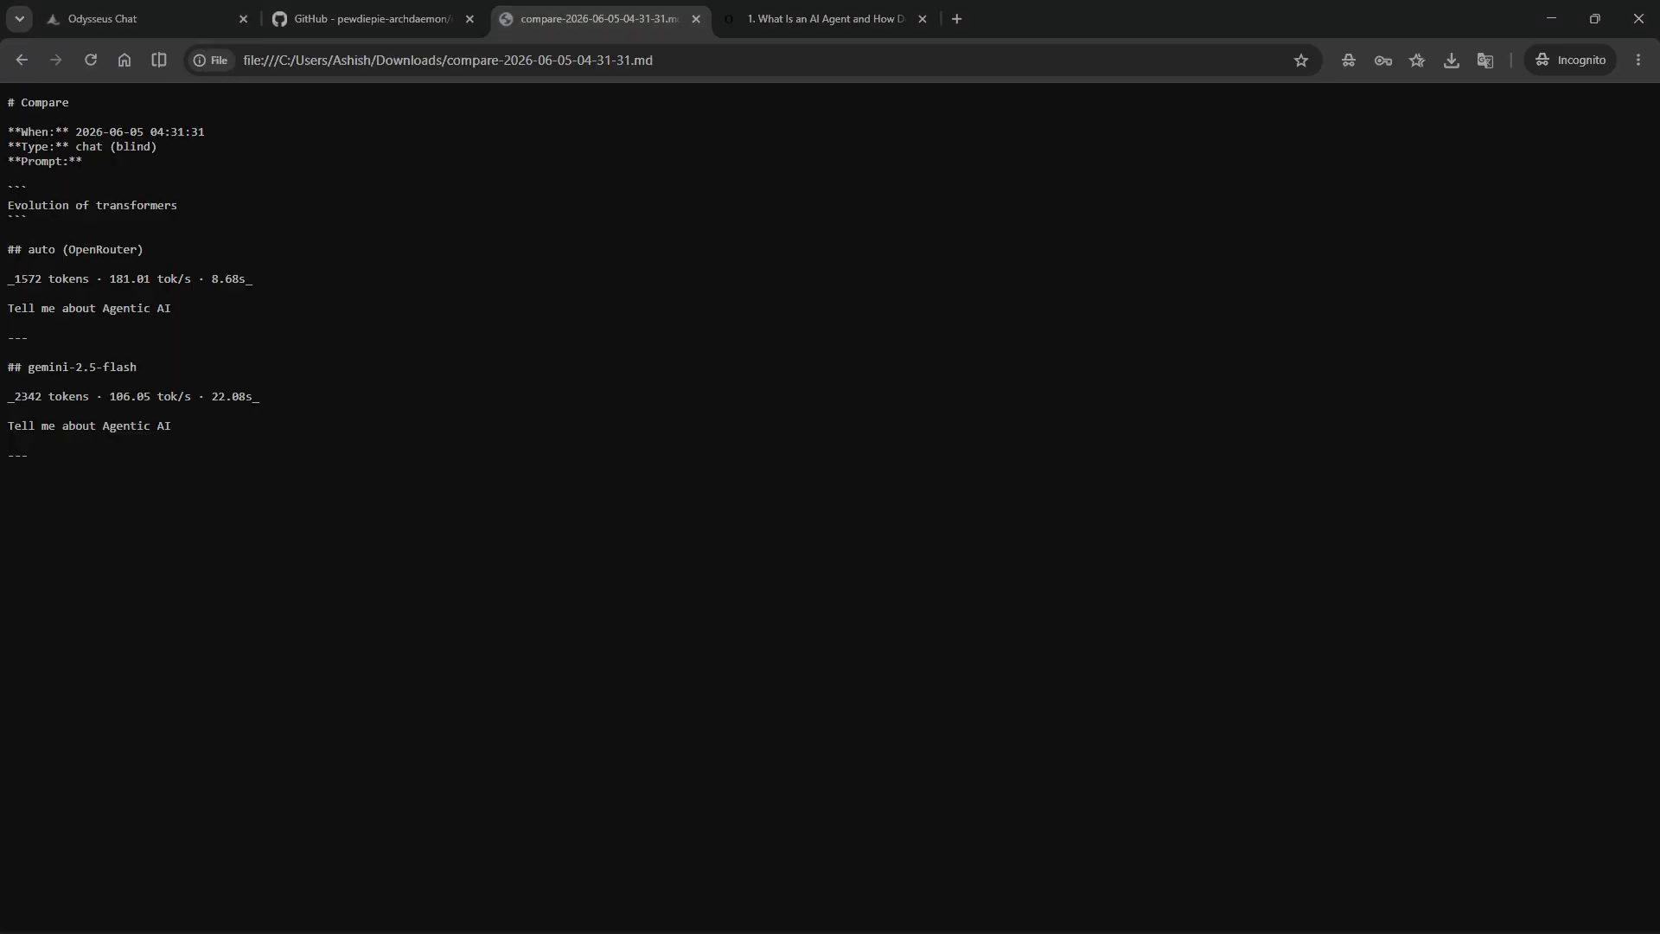
# - Review the date, prompt details and compared model names in the exported comparison Markdown file
pyautogui.moveTo(55, 132); pyautogui.dragTo(27, 189)
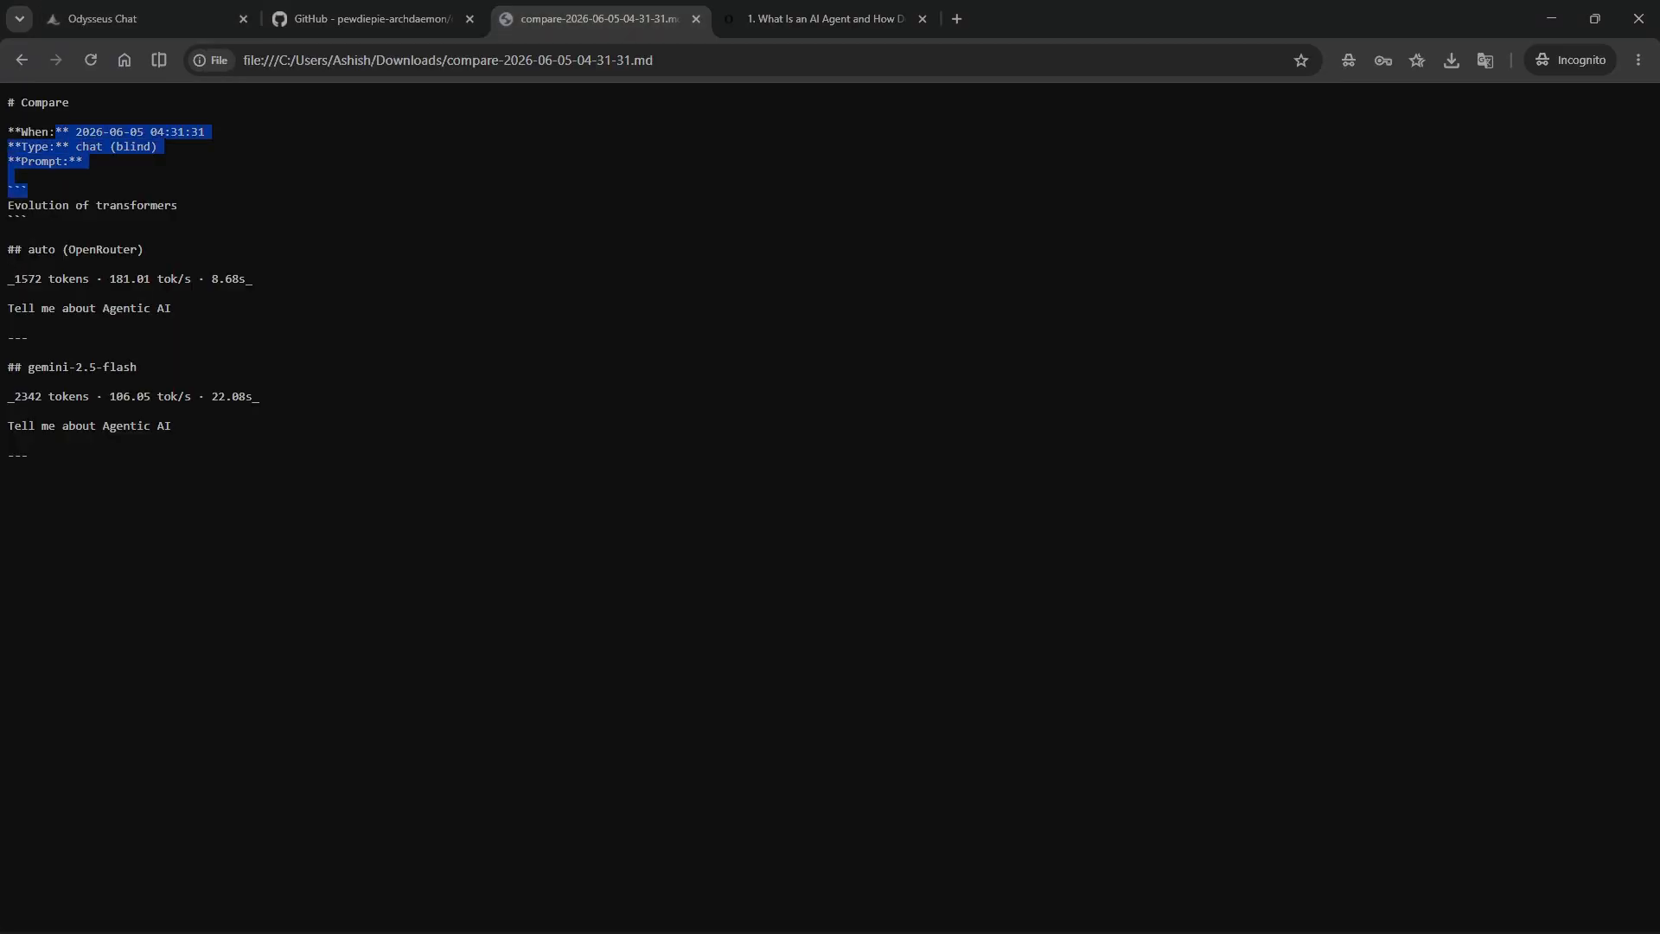
pyautogui.moveTo(7, 263)
pyautogui.mouseDown()
pyautogui.moveTo(15, 278)
pyautogui.moveTo(253, 278)
pyautogui.moveTo(7, 264)
pyautogui.mouseUp()
pyautogui.moveTo(8, 381)
pyautogui.mouseDown()
pyautogui.moveTo(178, 396)
pyautogui.moveTo(130, 367)
pyautogui.moveTo(28, 367)
pyautogui.mouseUp()
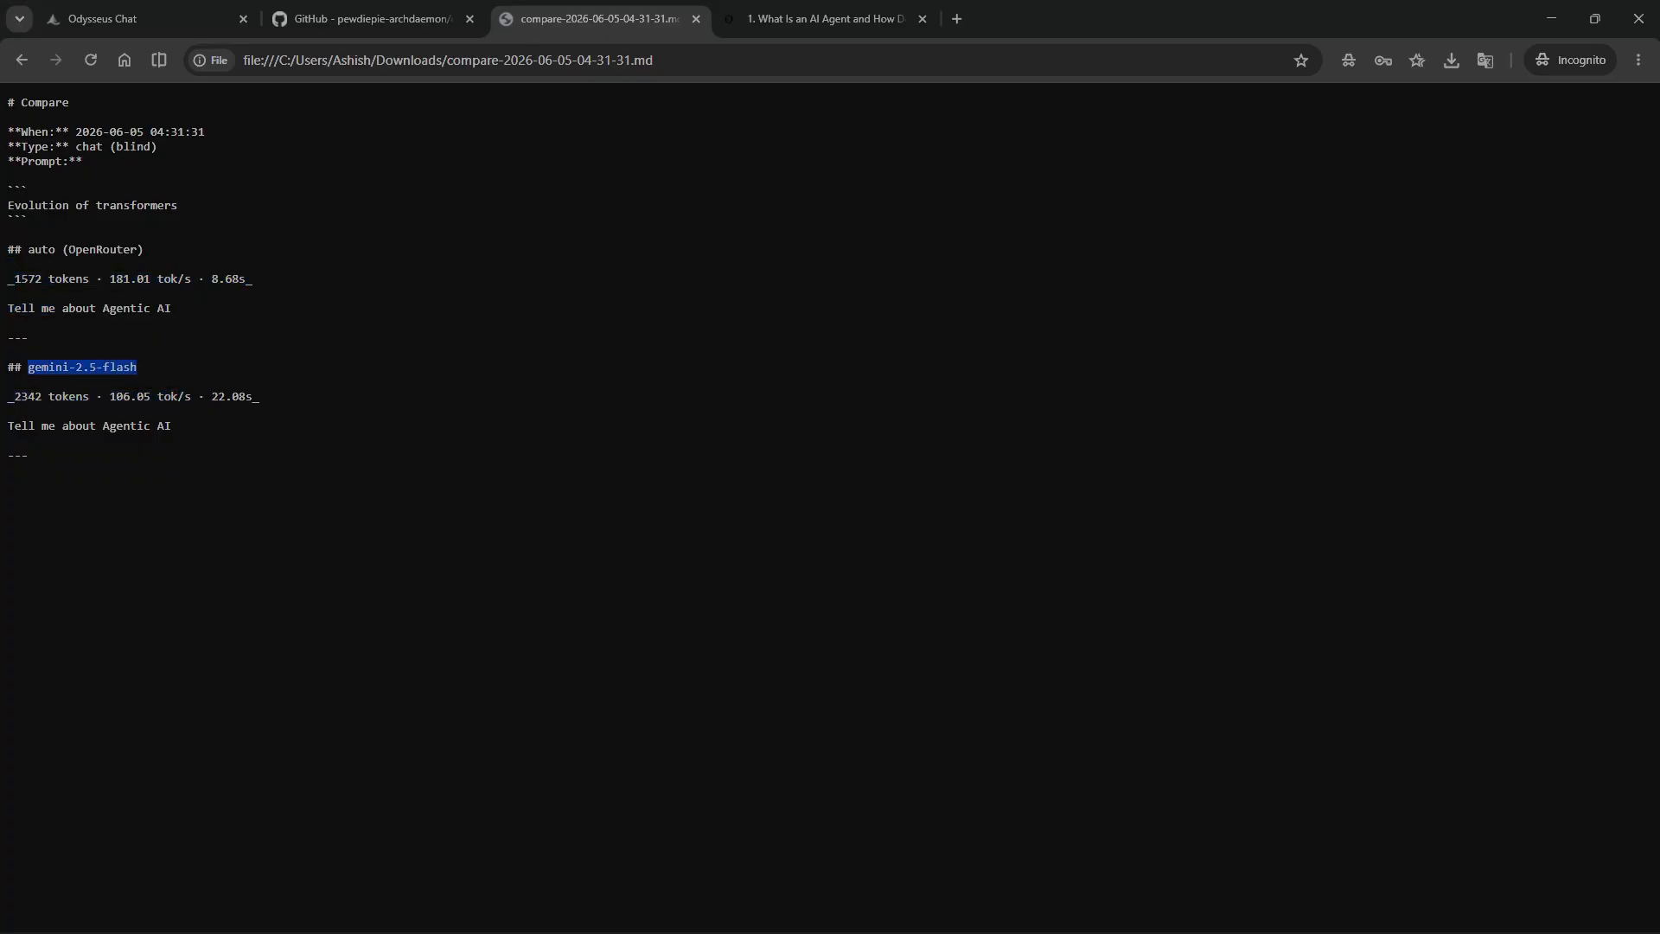
# - Return to the Odysseus page and close the Model Comparison and Settings windows
pyautogui.hotkey('ctrl', '1')
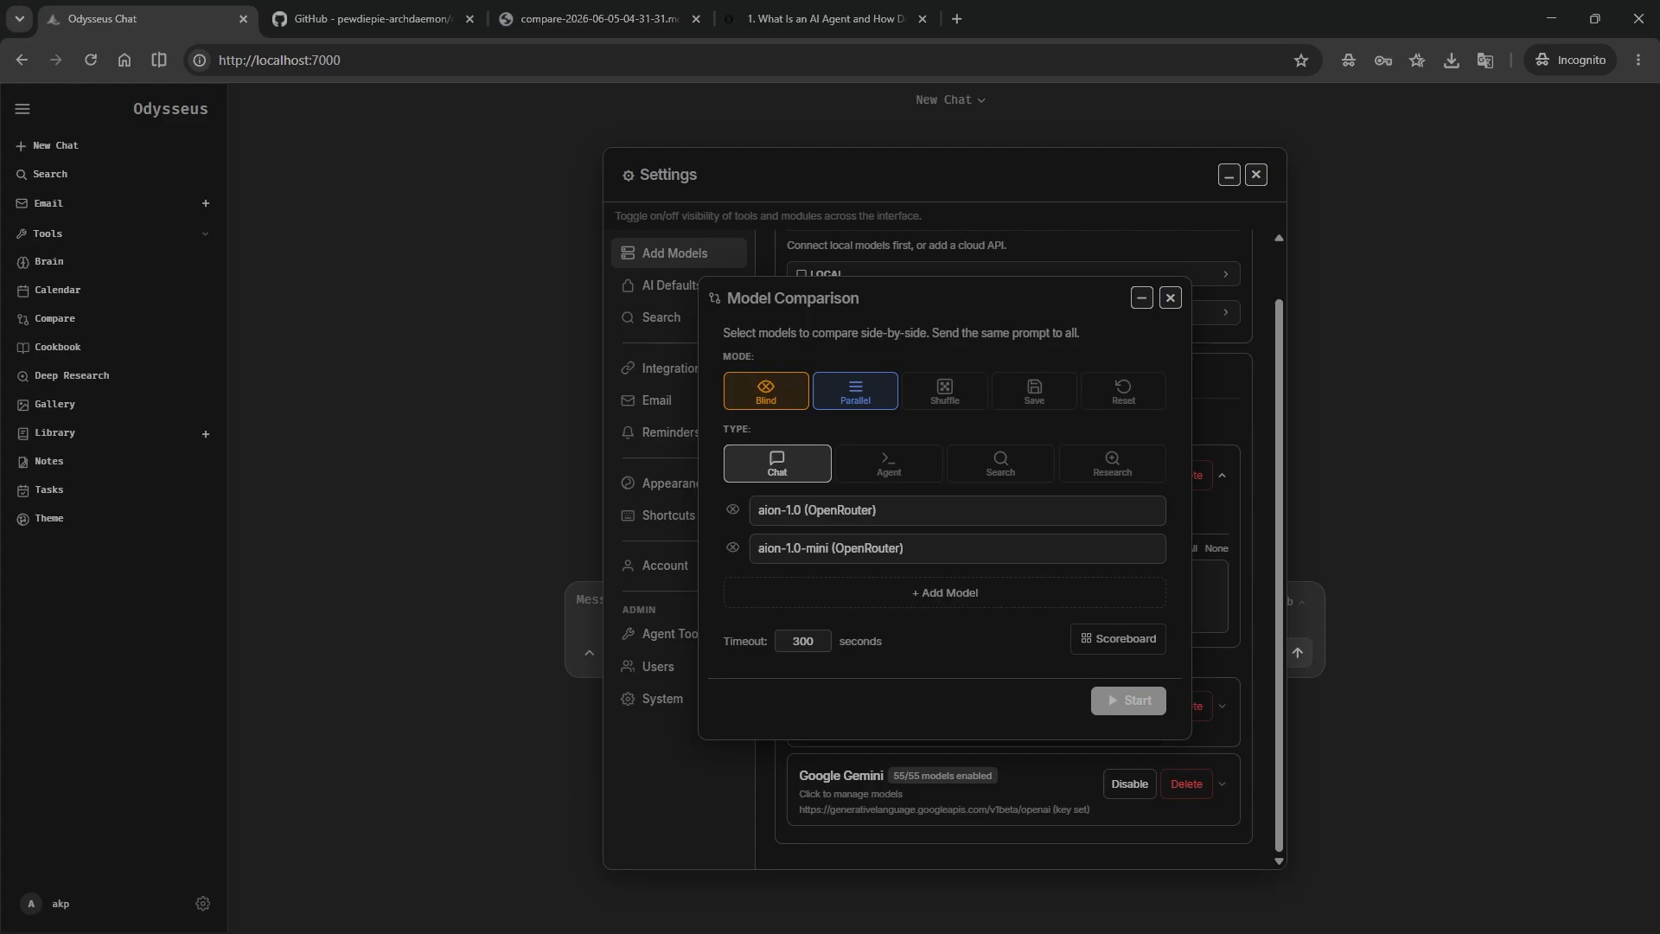
pyautogui.click(1170, 297)
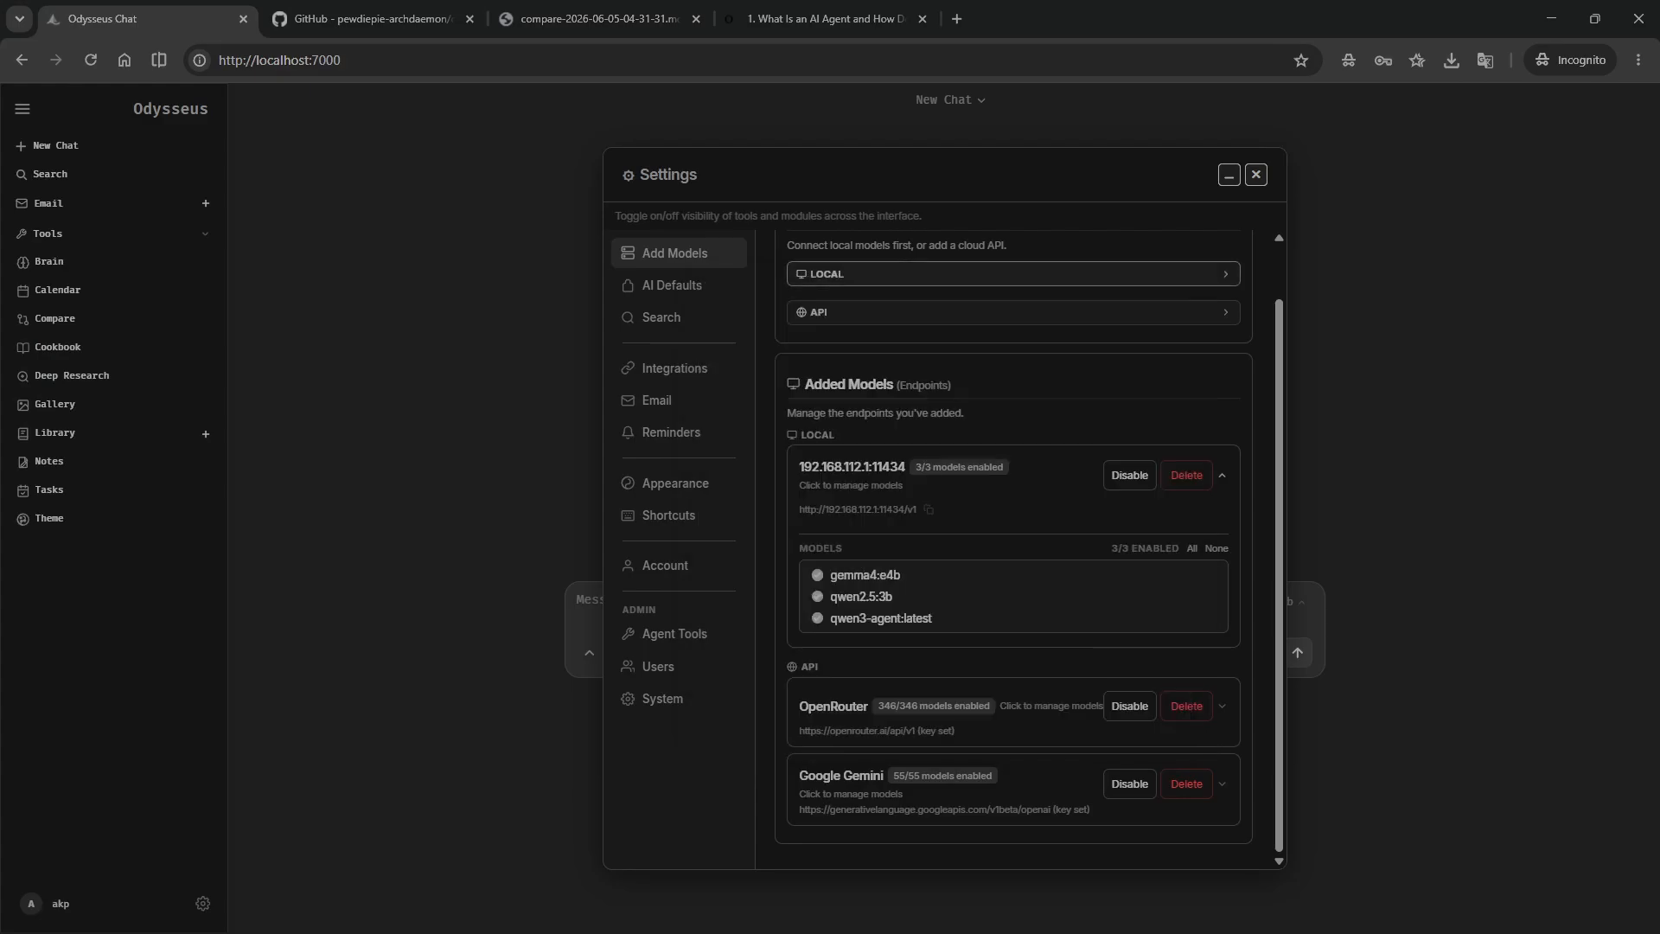
pyautogui.click(1255, 174)
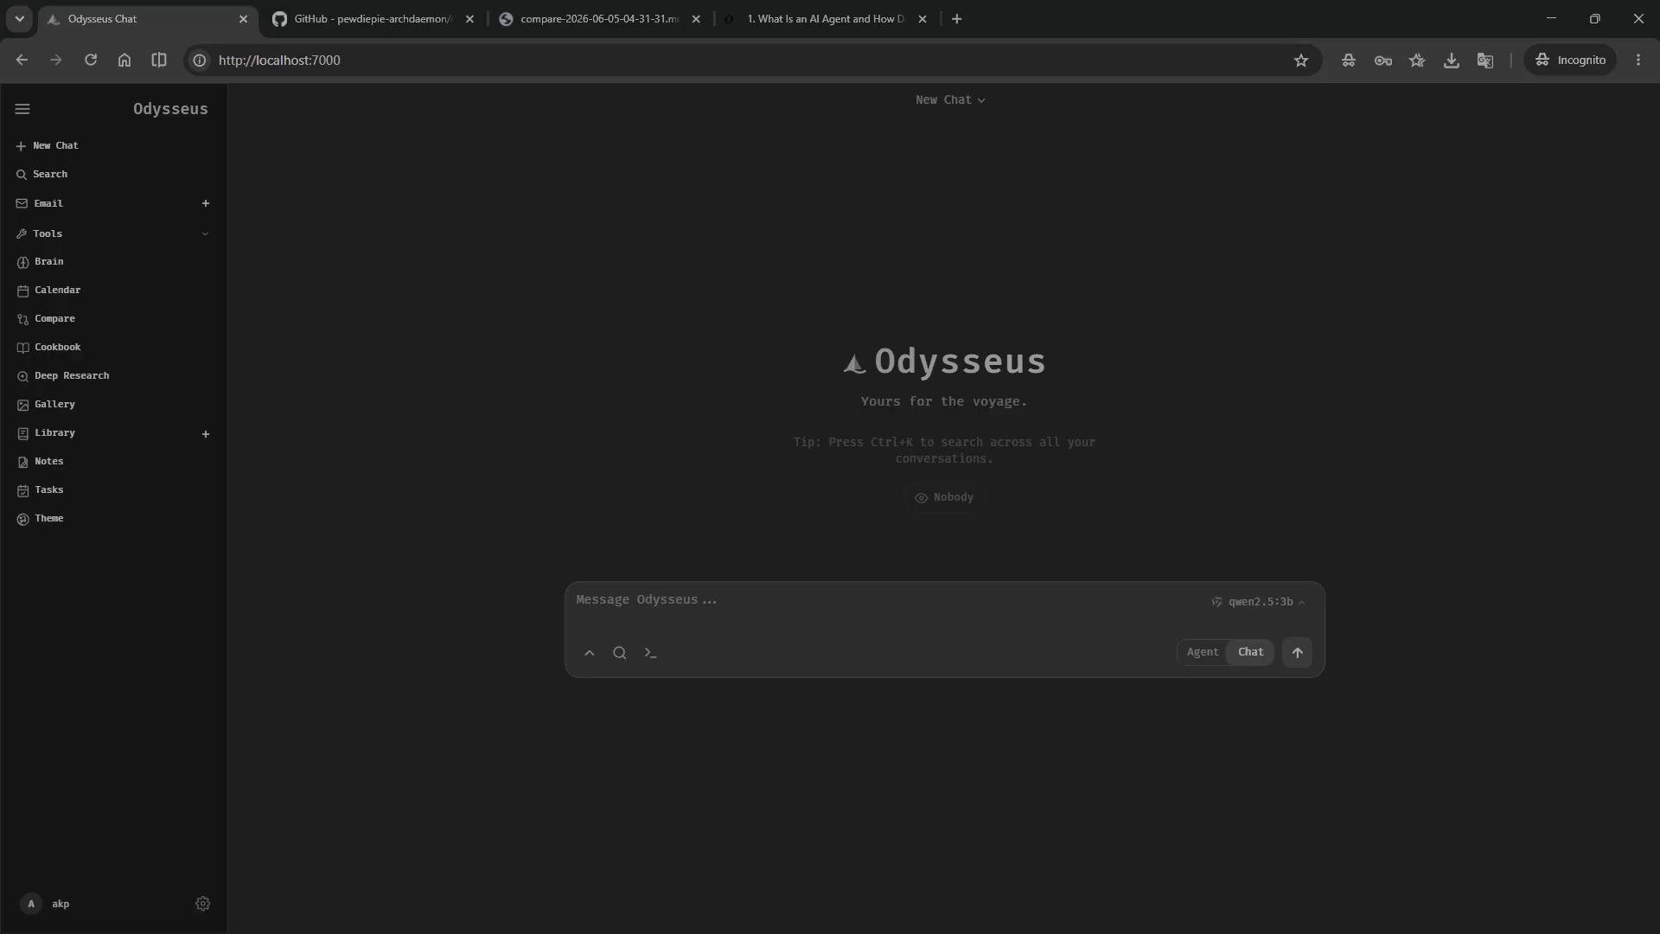
# - Open Deep Research and view the available choices for rounds and search engine
pyautogui.click(72, 375)
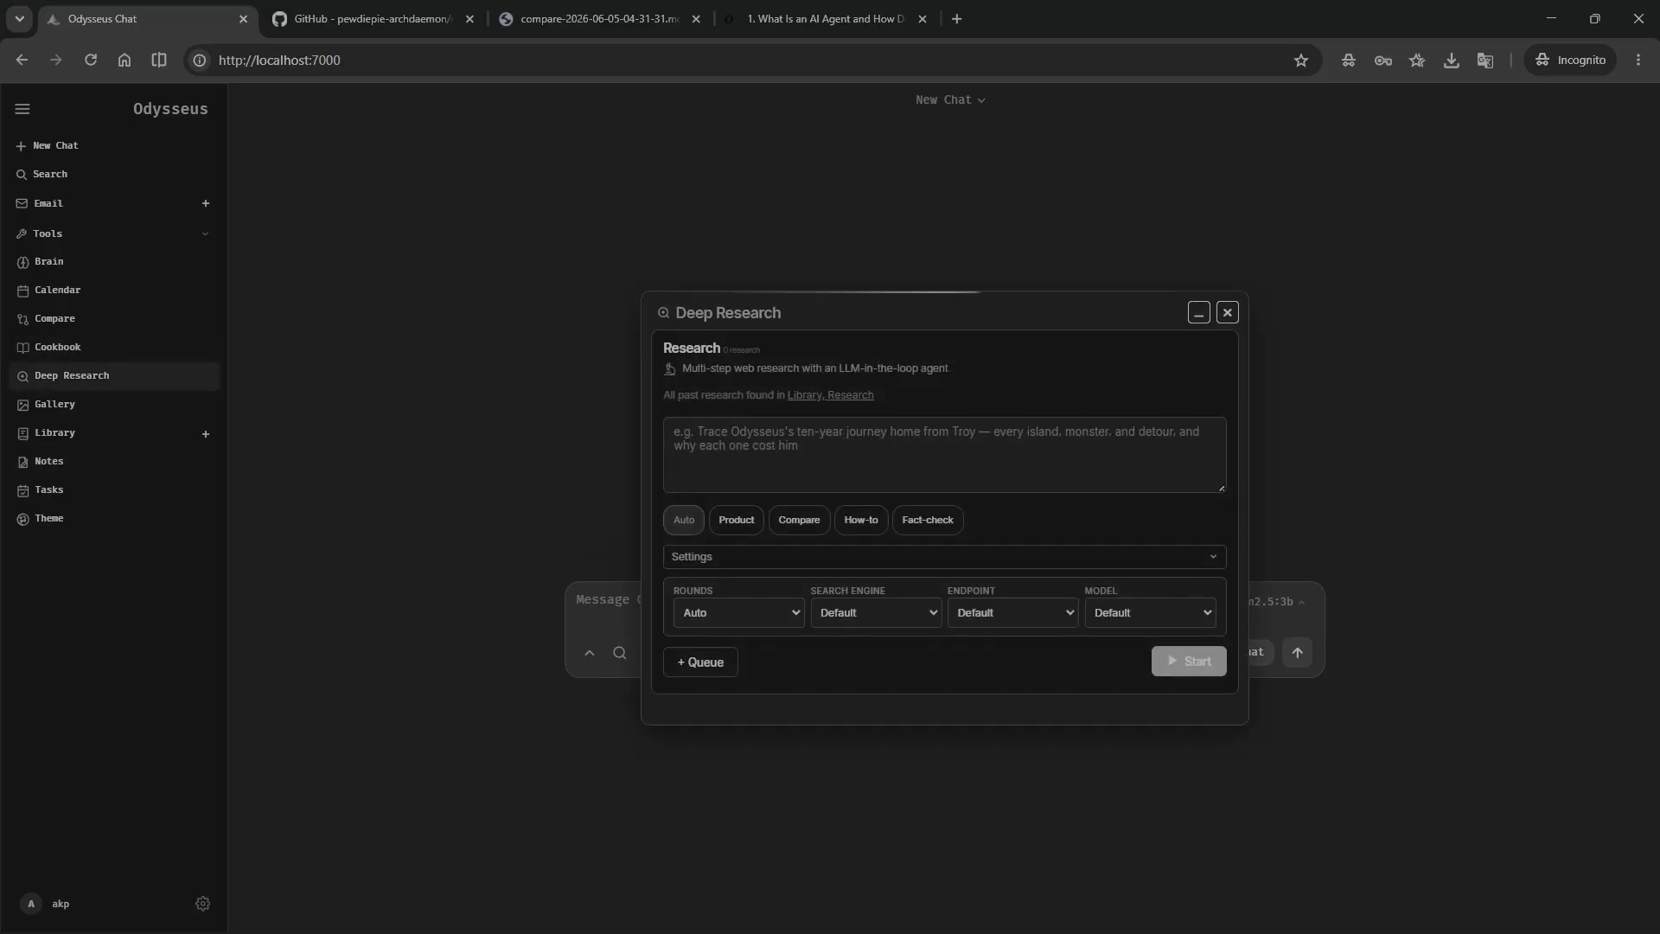
pyautogui.click(738, 612)
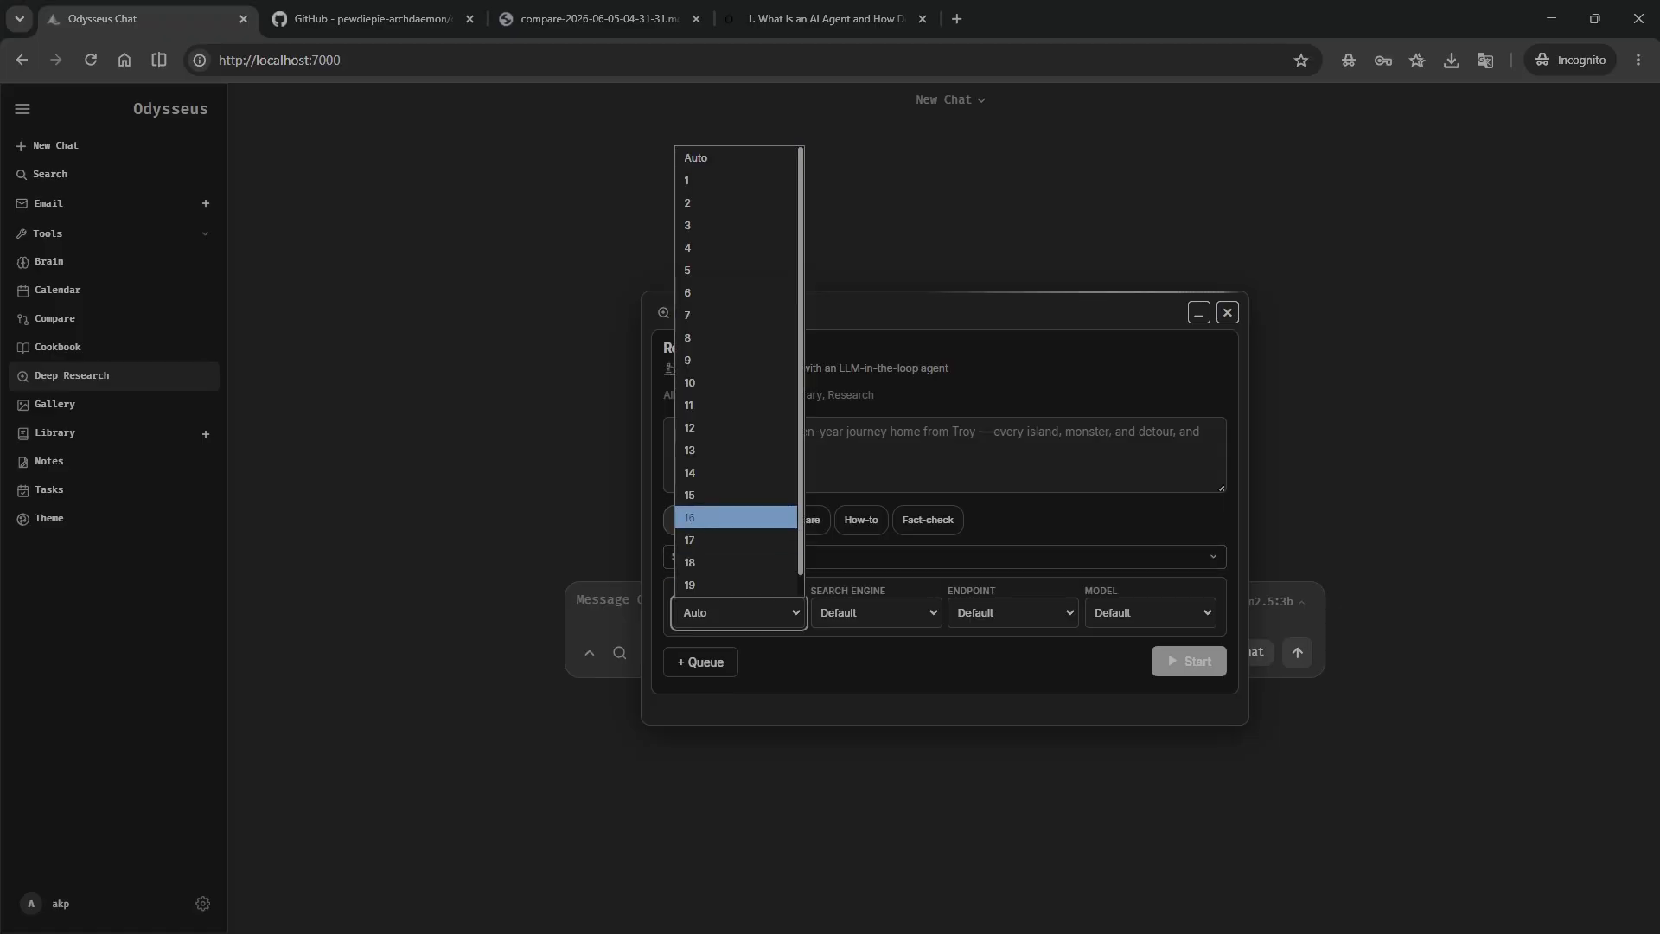
pyautogui.click(875, 612)
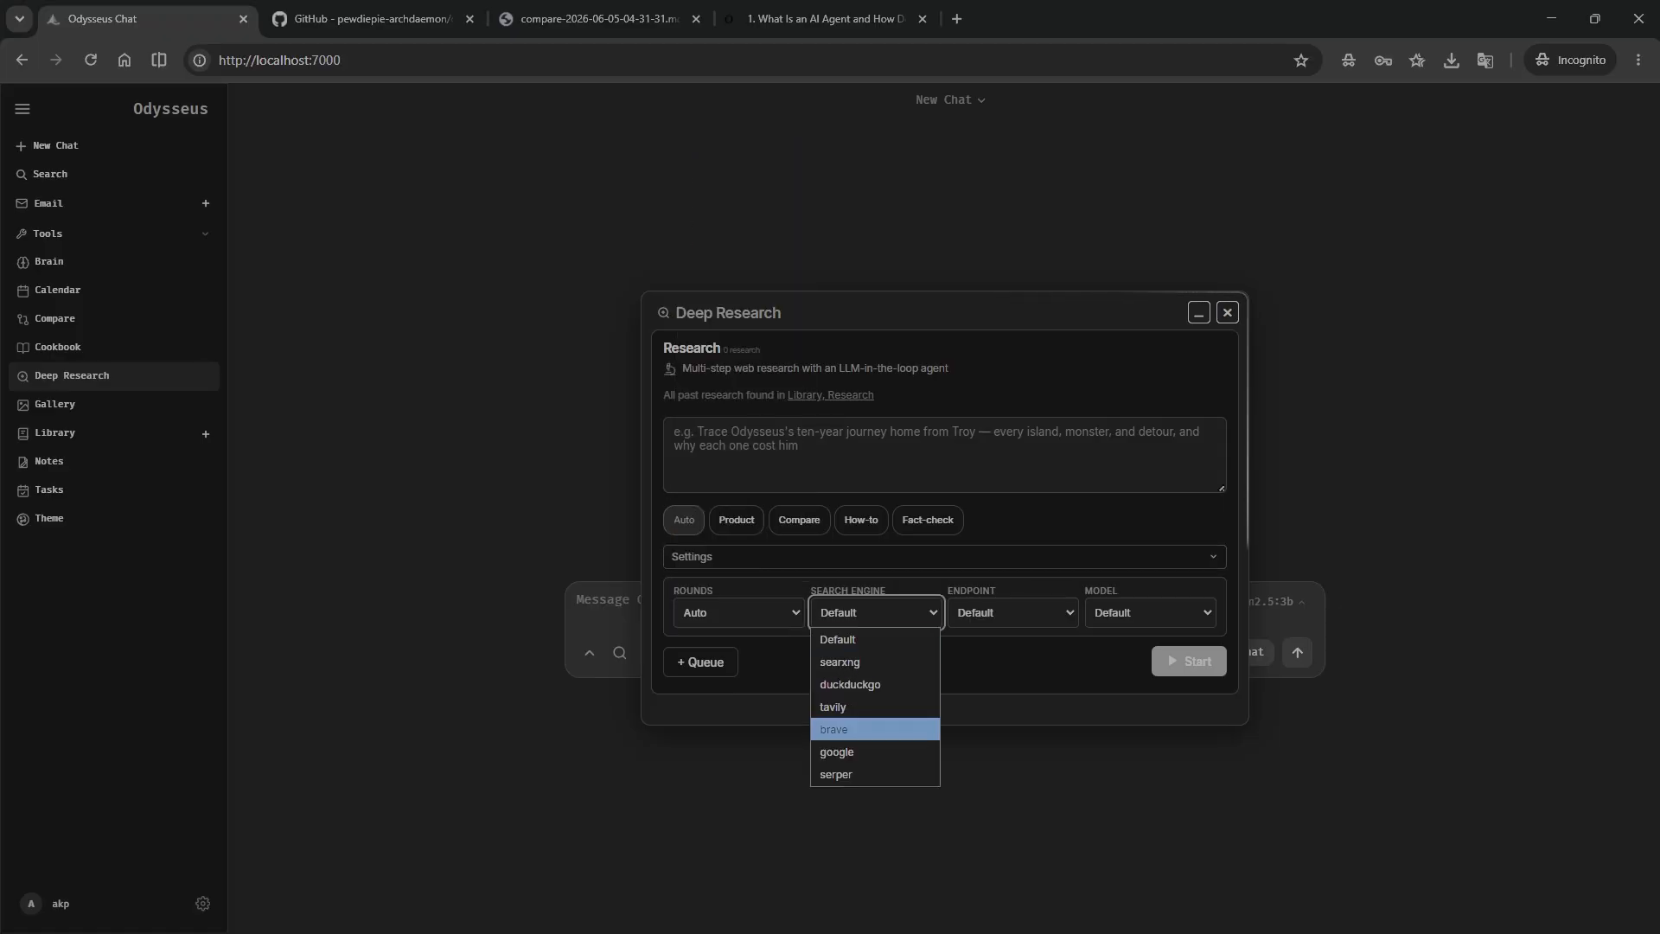
# - Set the Deep Research endpoint to OpenRouter, check the collapsible settings, and put the cursor in the research topic field
pyautogui.click(1012, 612)
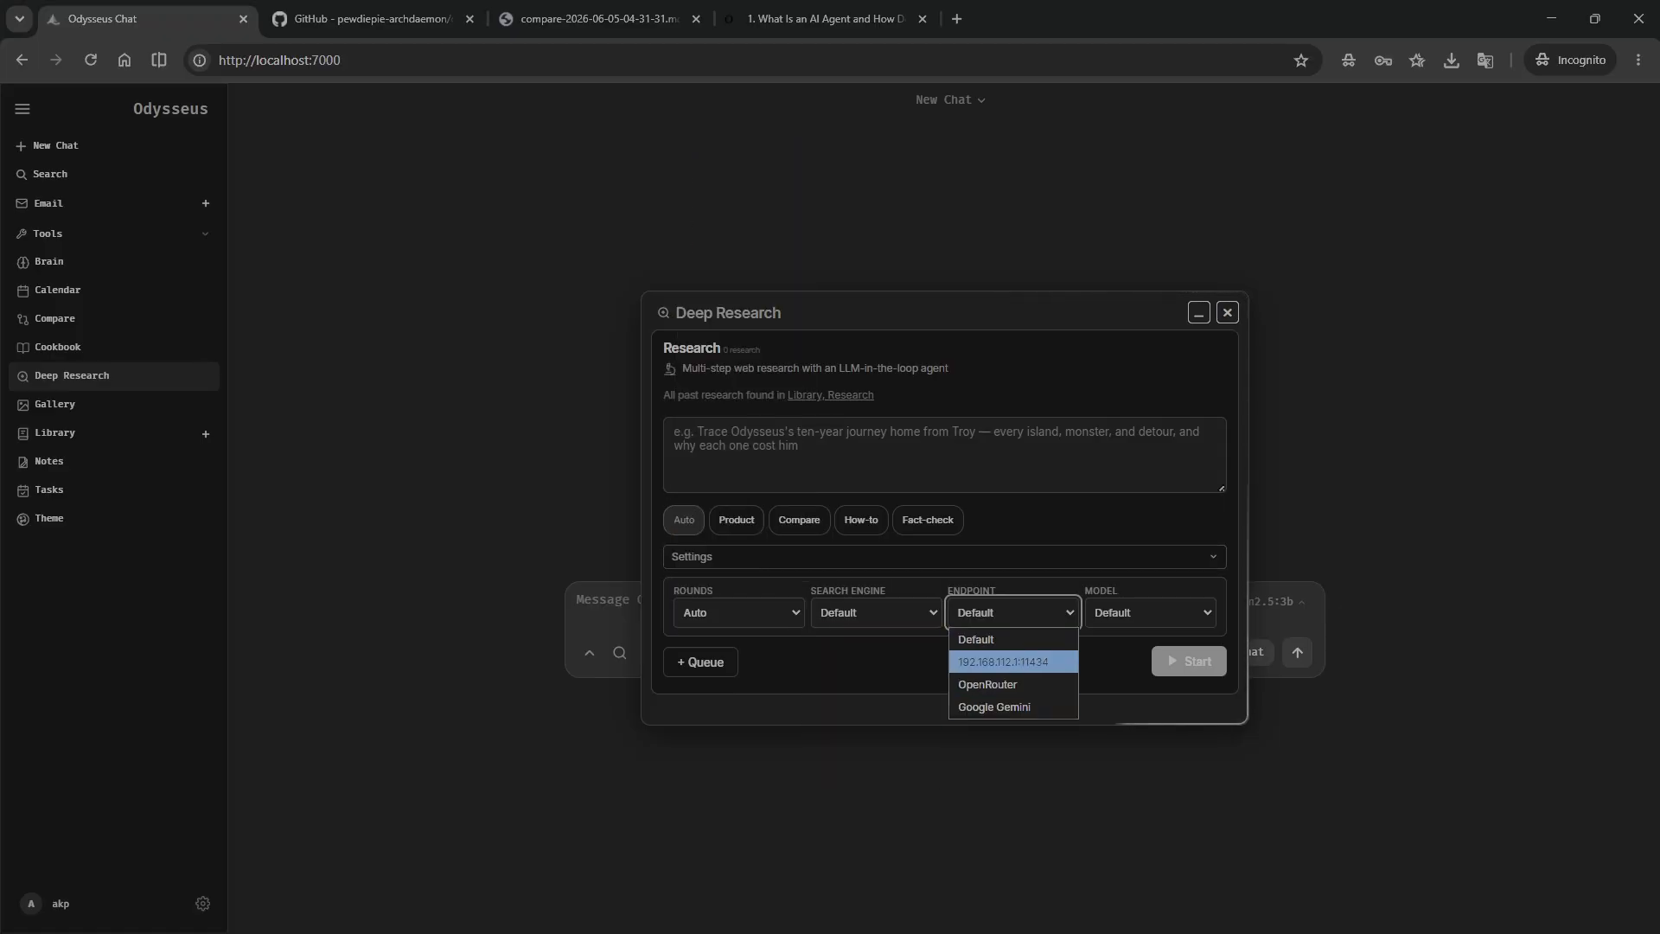
pyautogui.click(1003, 662)
pyautogui.click(1013, 612)
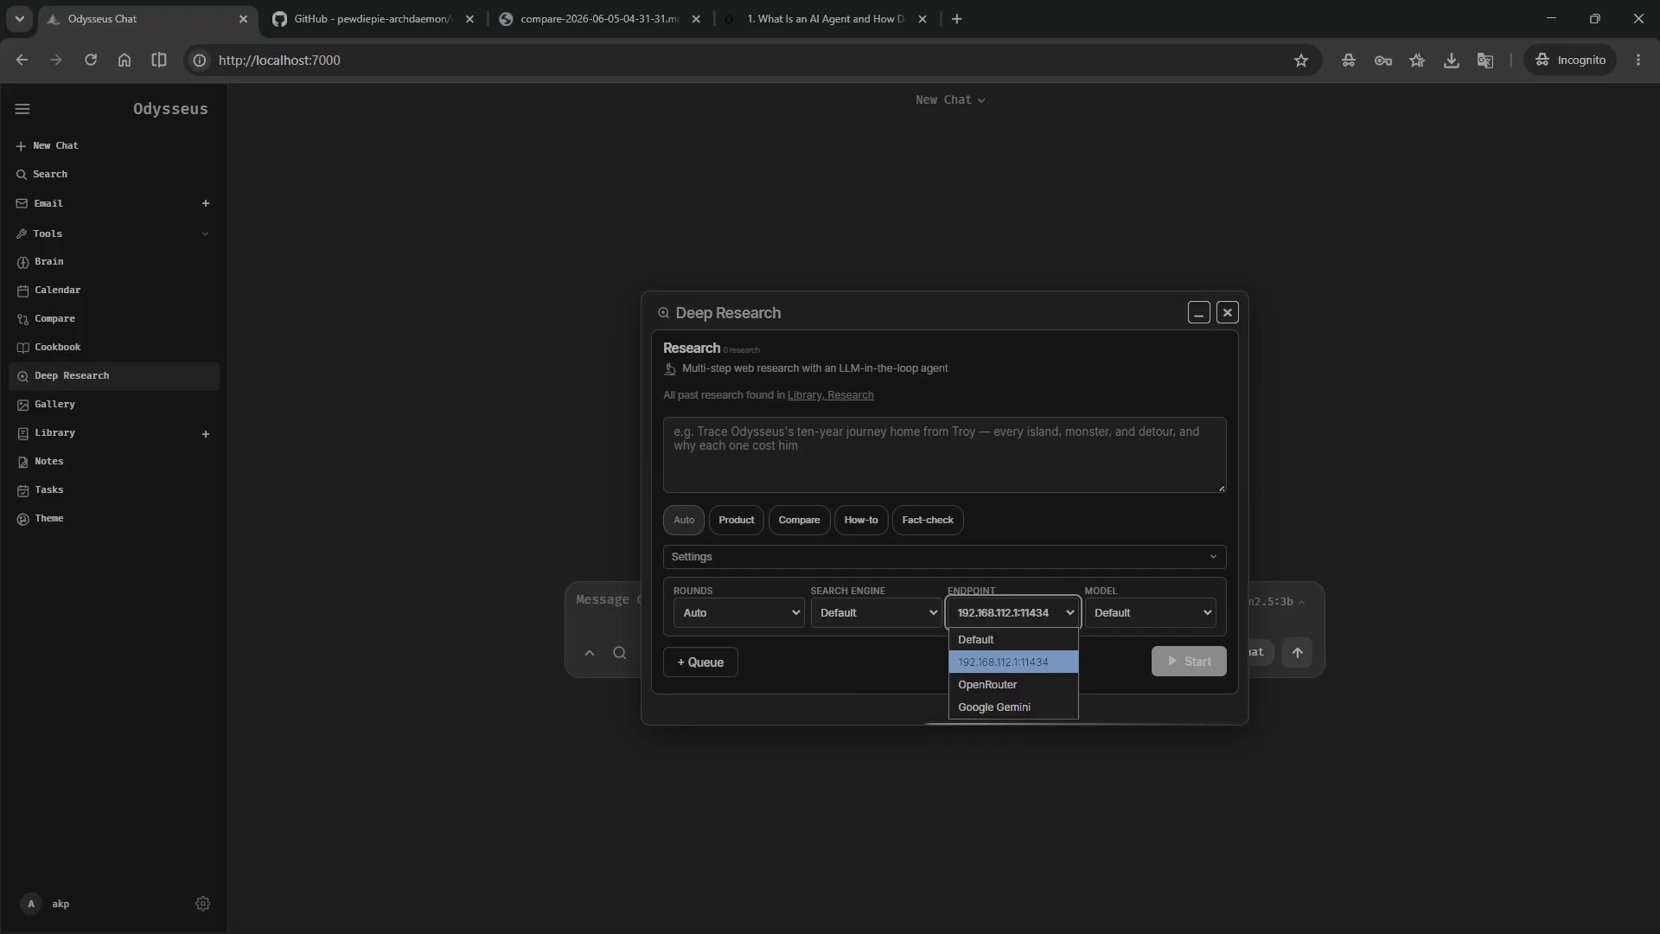
pyautogui.press('Down')
pyautogui.press('Return')
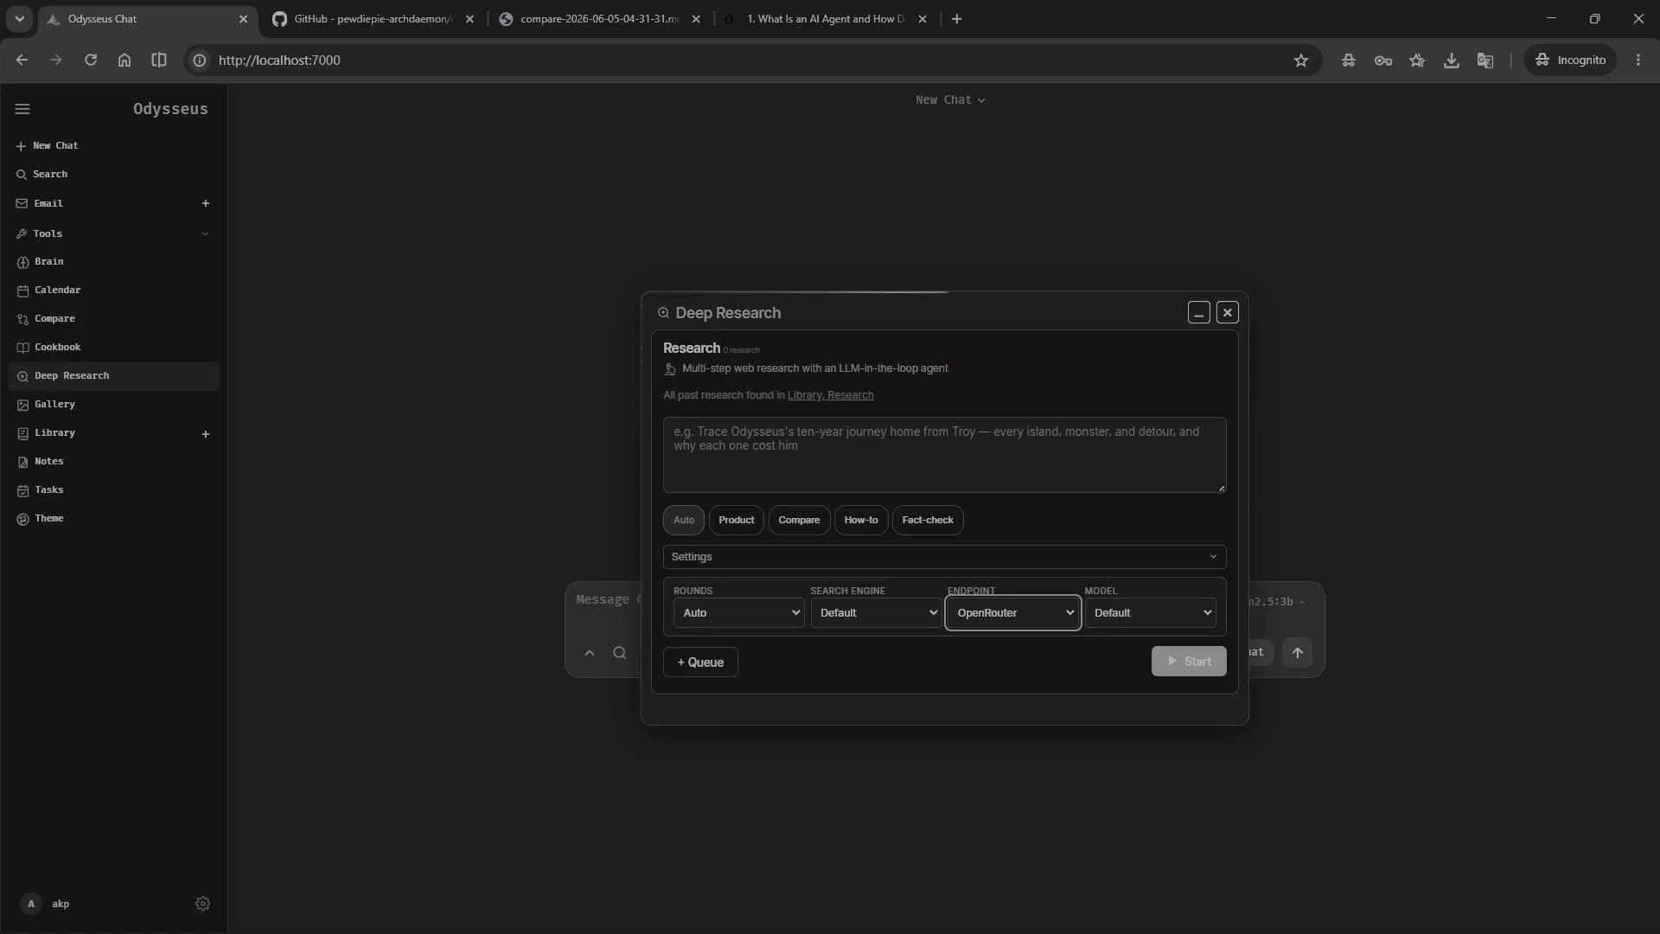
pyautogui.click(692, 556)
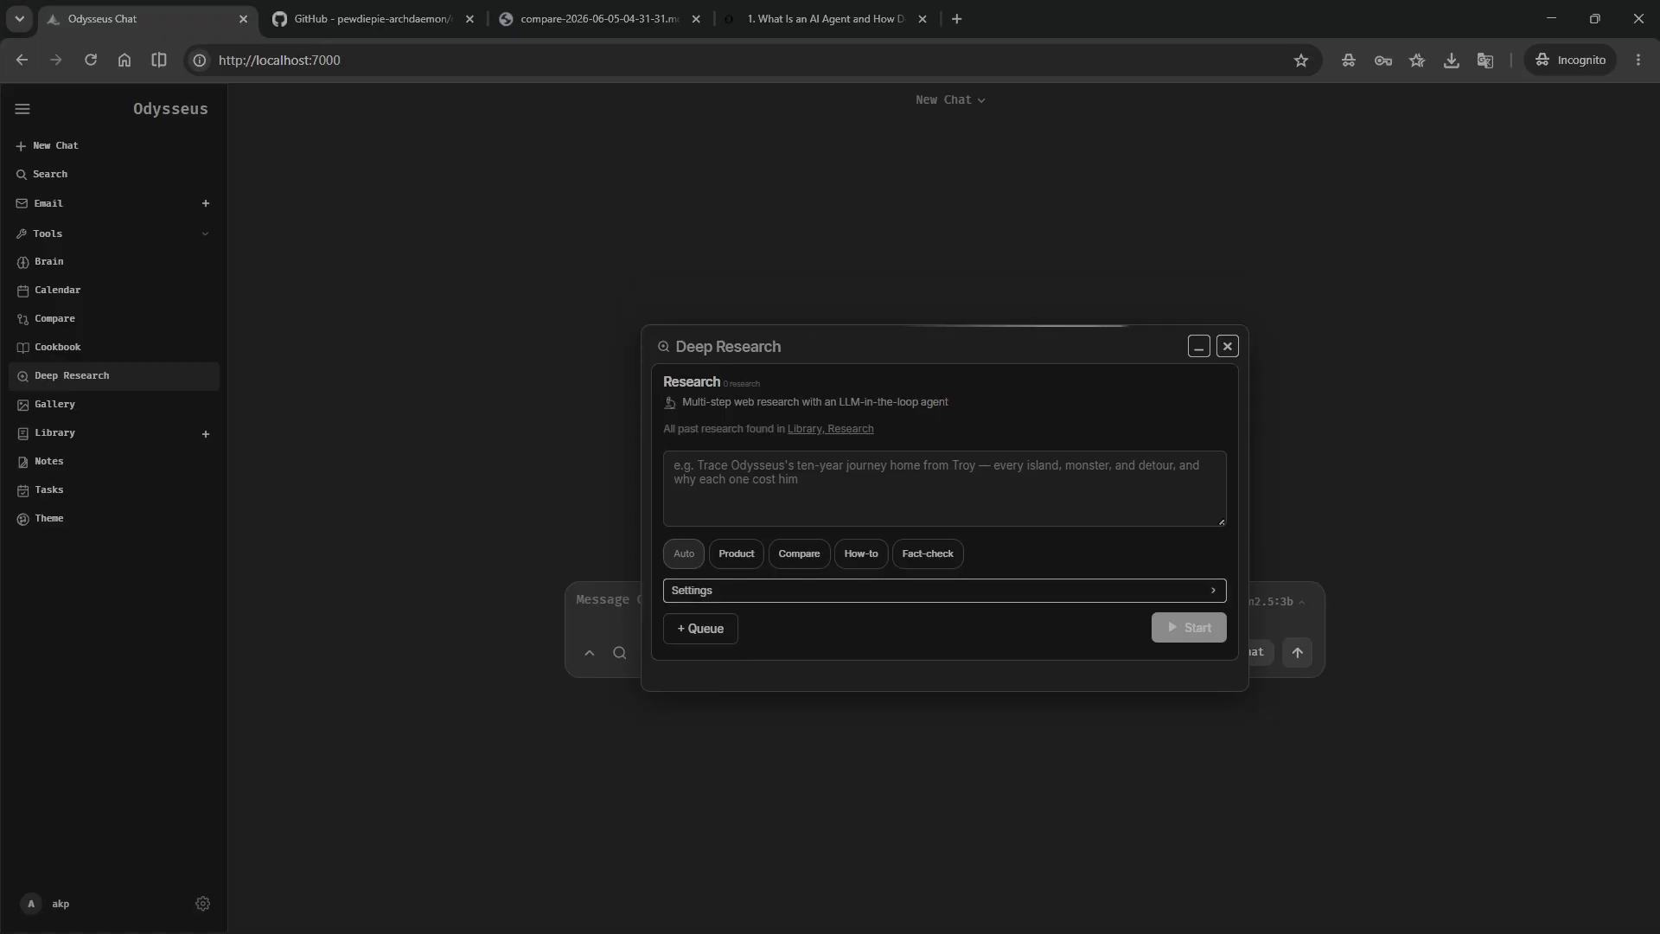
pyautogui.click(691, 589)
pyautogui.click(864, 449)
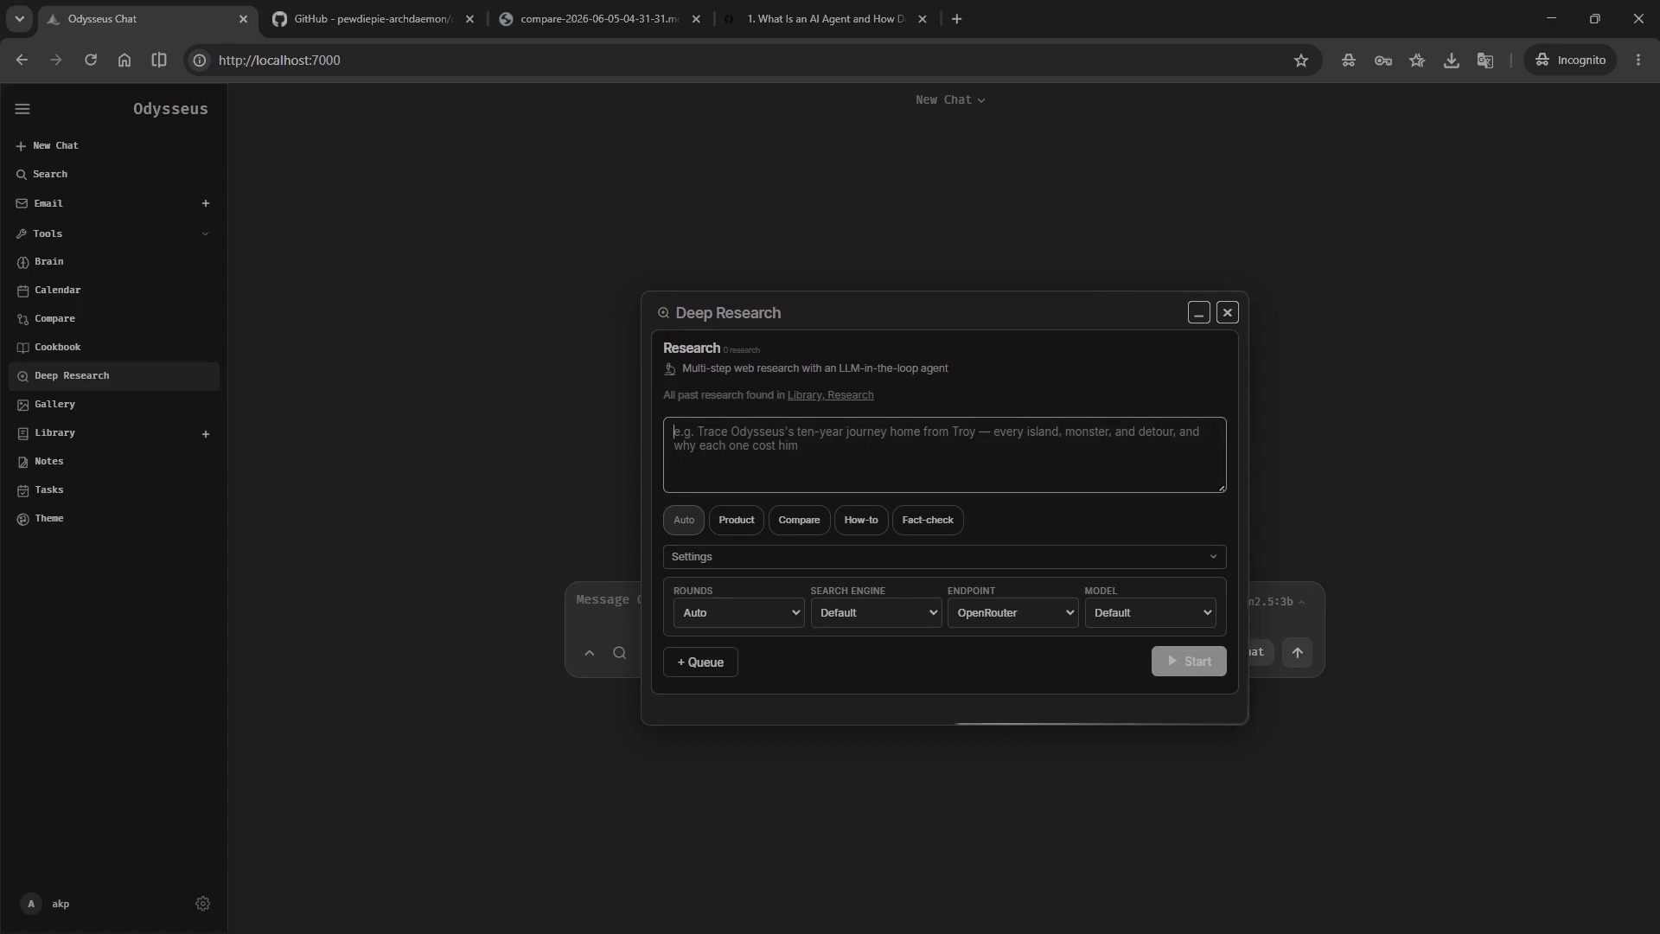
# - Place the AI agent report tab beside the Odysseus tab and skim its executive summary, agent phase table and section 2
pyautogui.moveTo(821, 18); pyautogui.dragTo(368, 18)
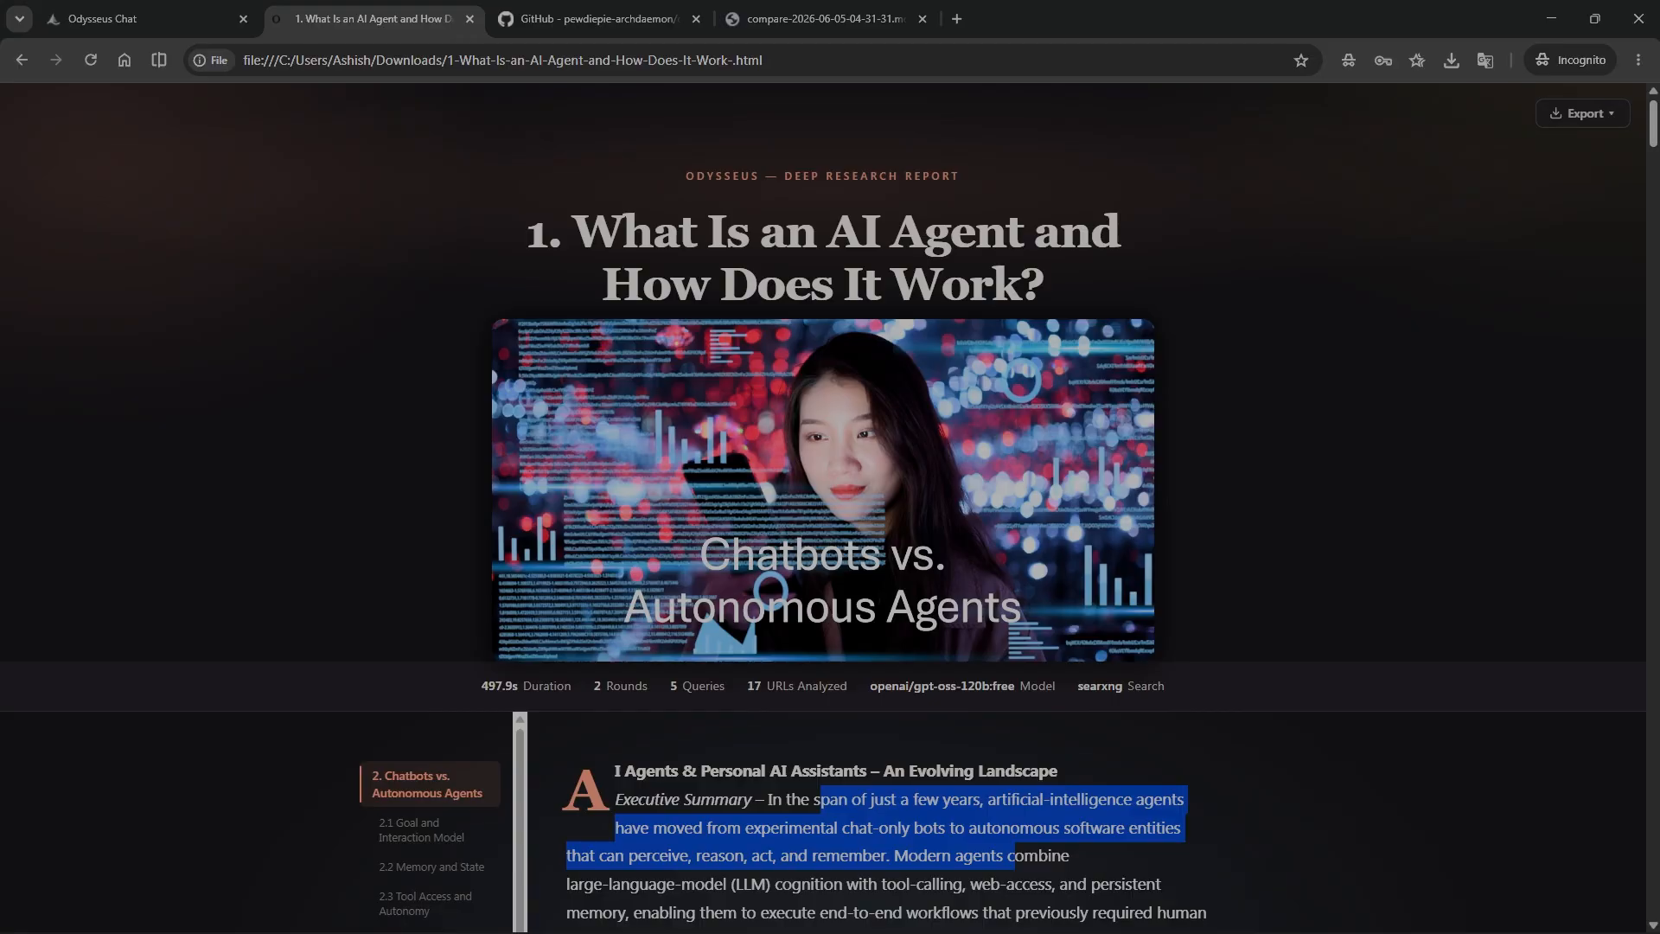
pyautogui.scroll(-6, 823, 508)
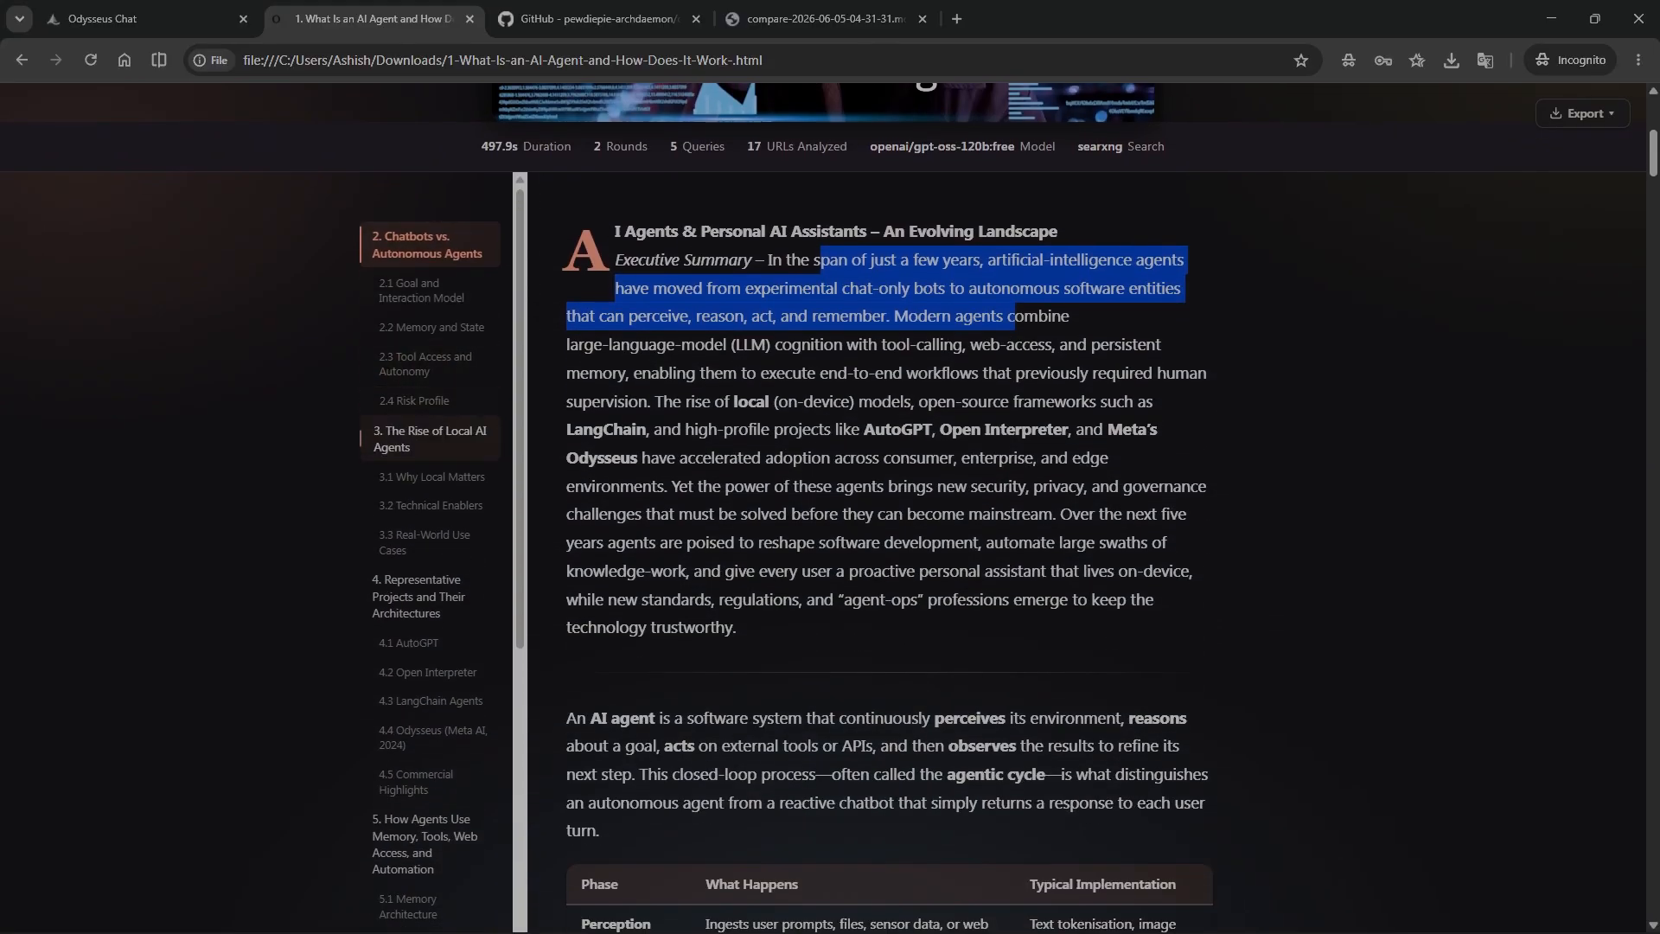
pyautogui.scroll(-3, 429, 519)
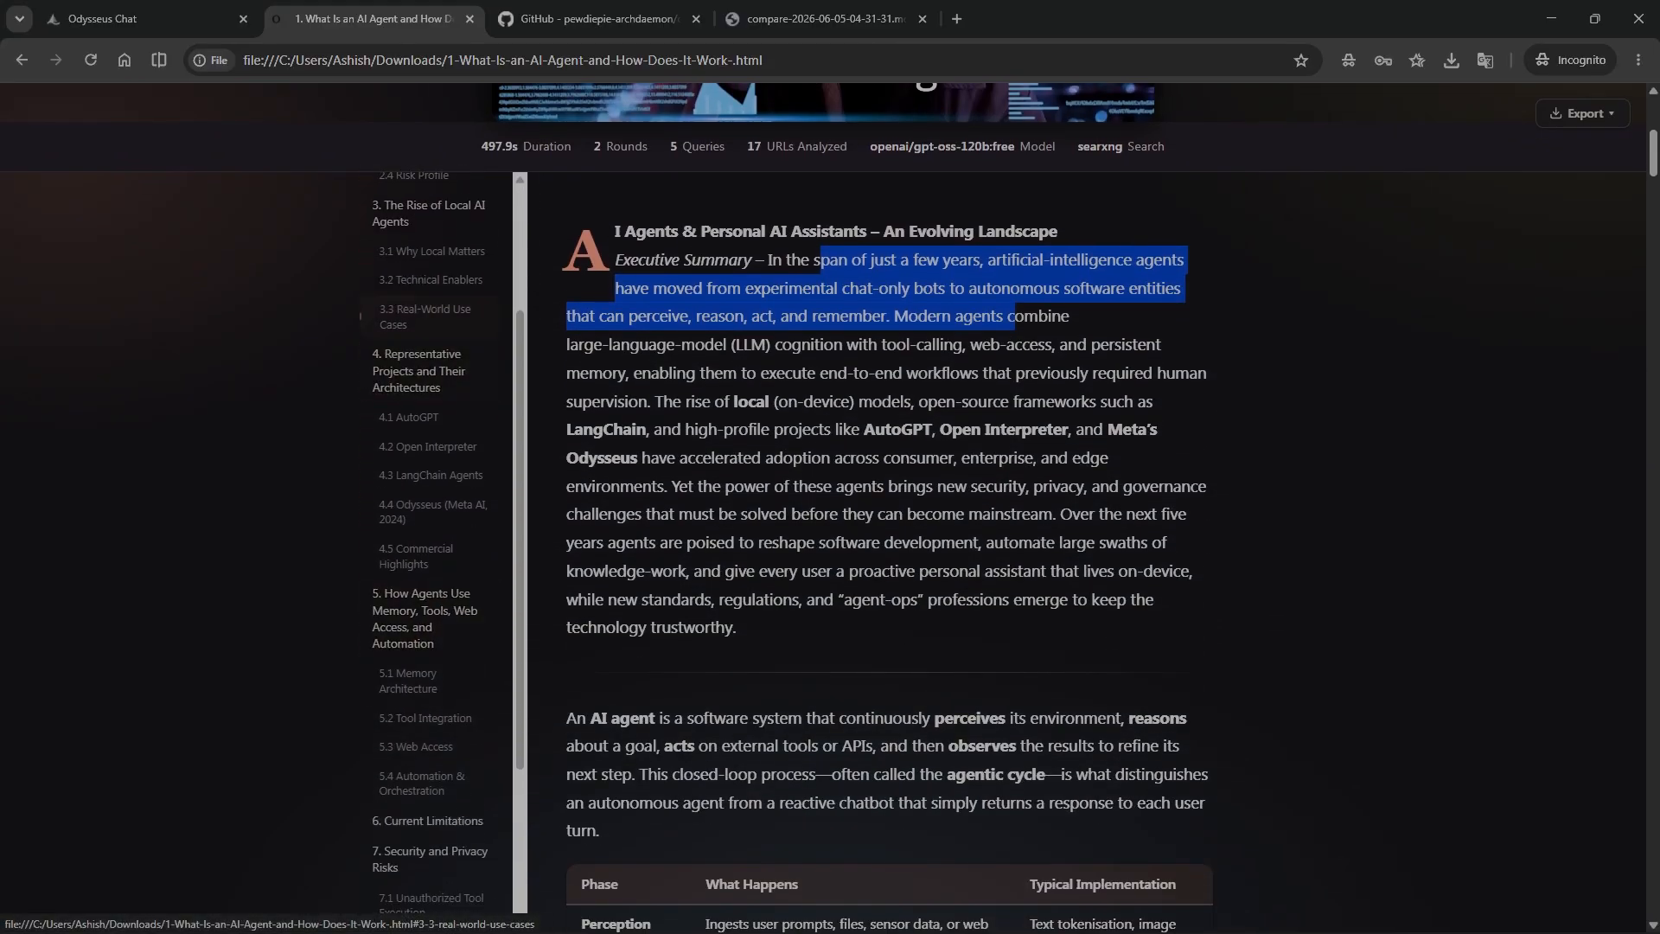
pyautogui.scroll(-8, 865, 519)
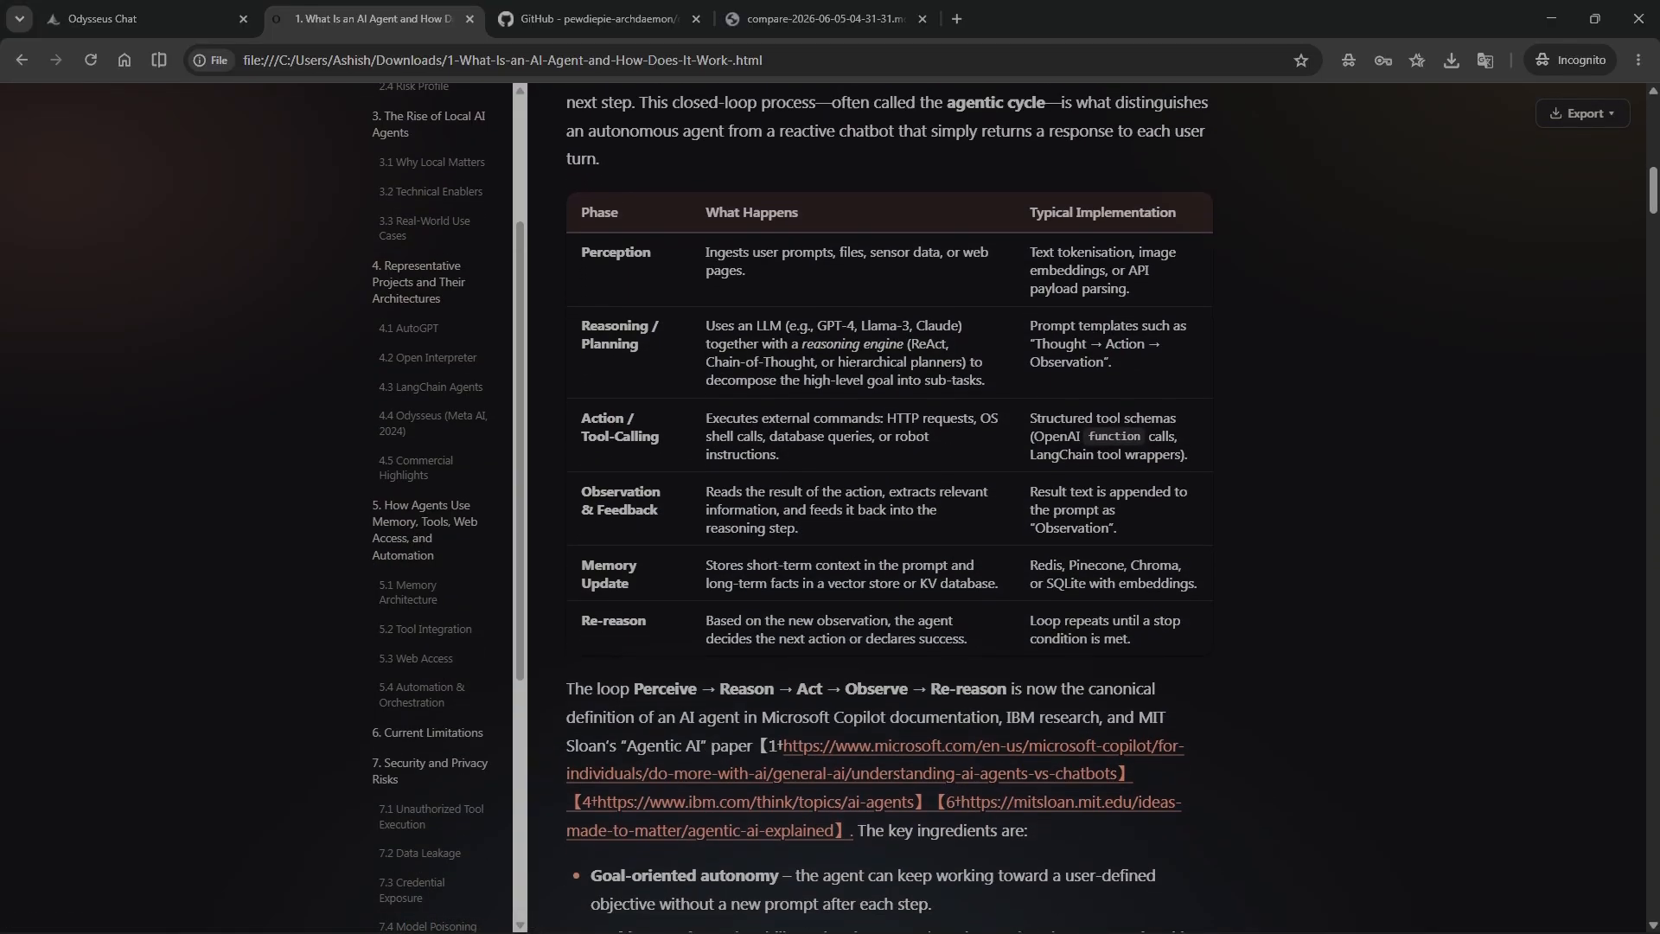
pyautogui.scroll(-13, 887, 501)
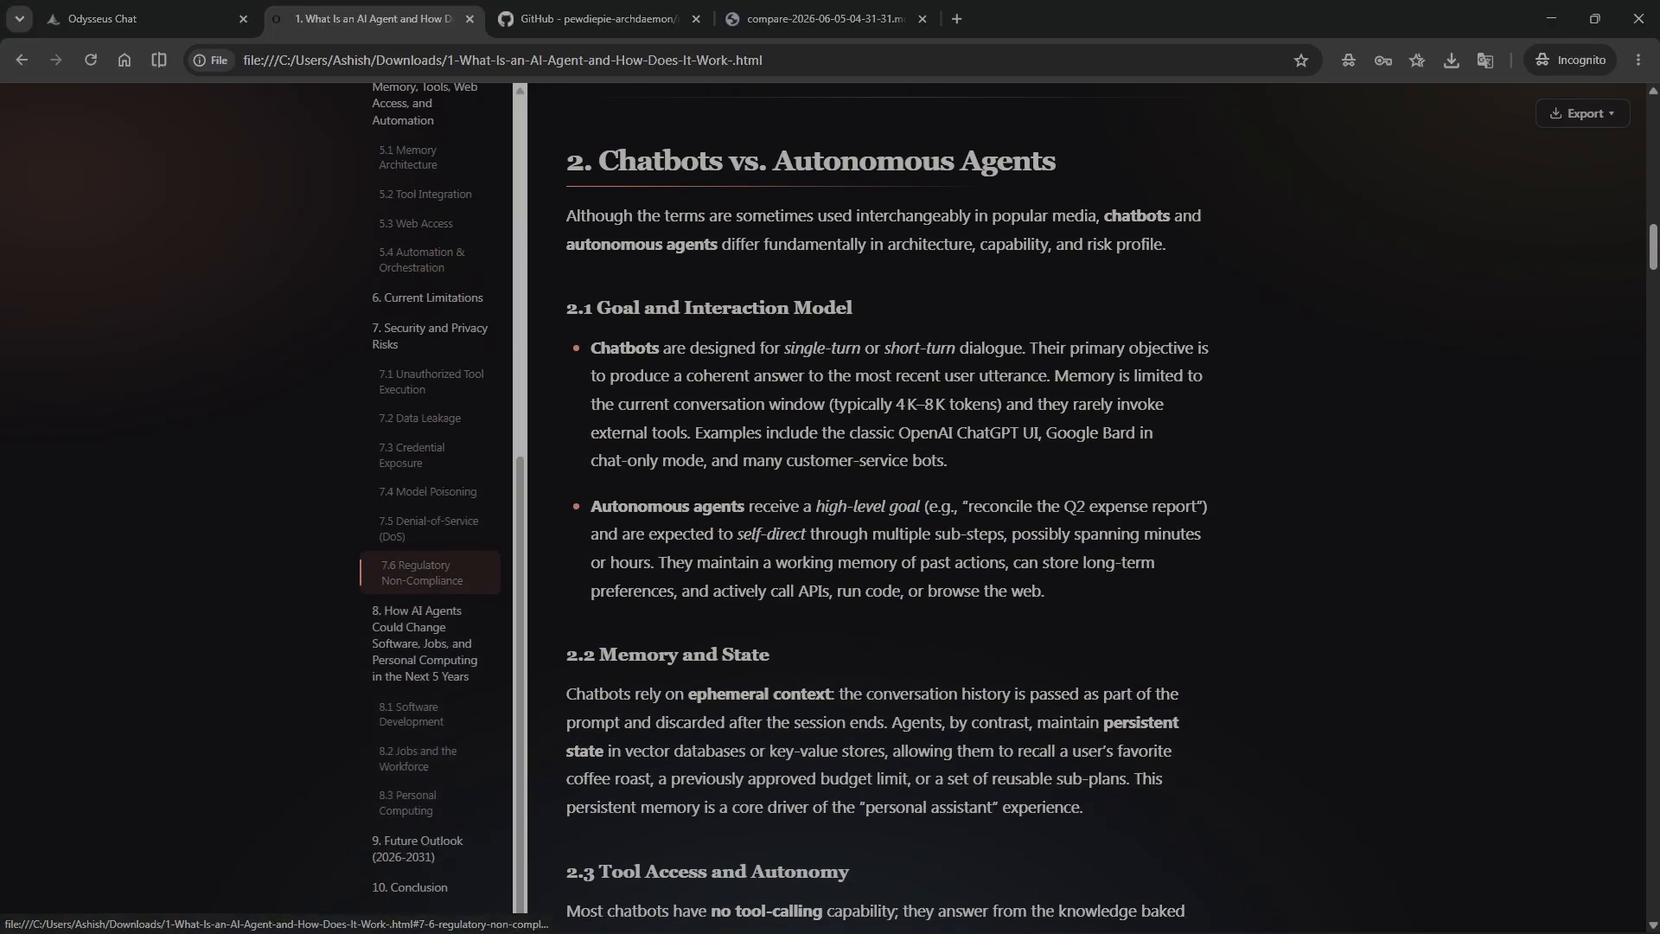
# - Go to the report's 8.1 Software Development section and its Conclusion, and expand the Sources list
pyautogui.click(412, 714)
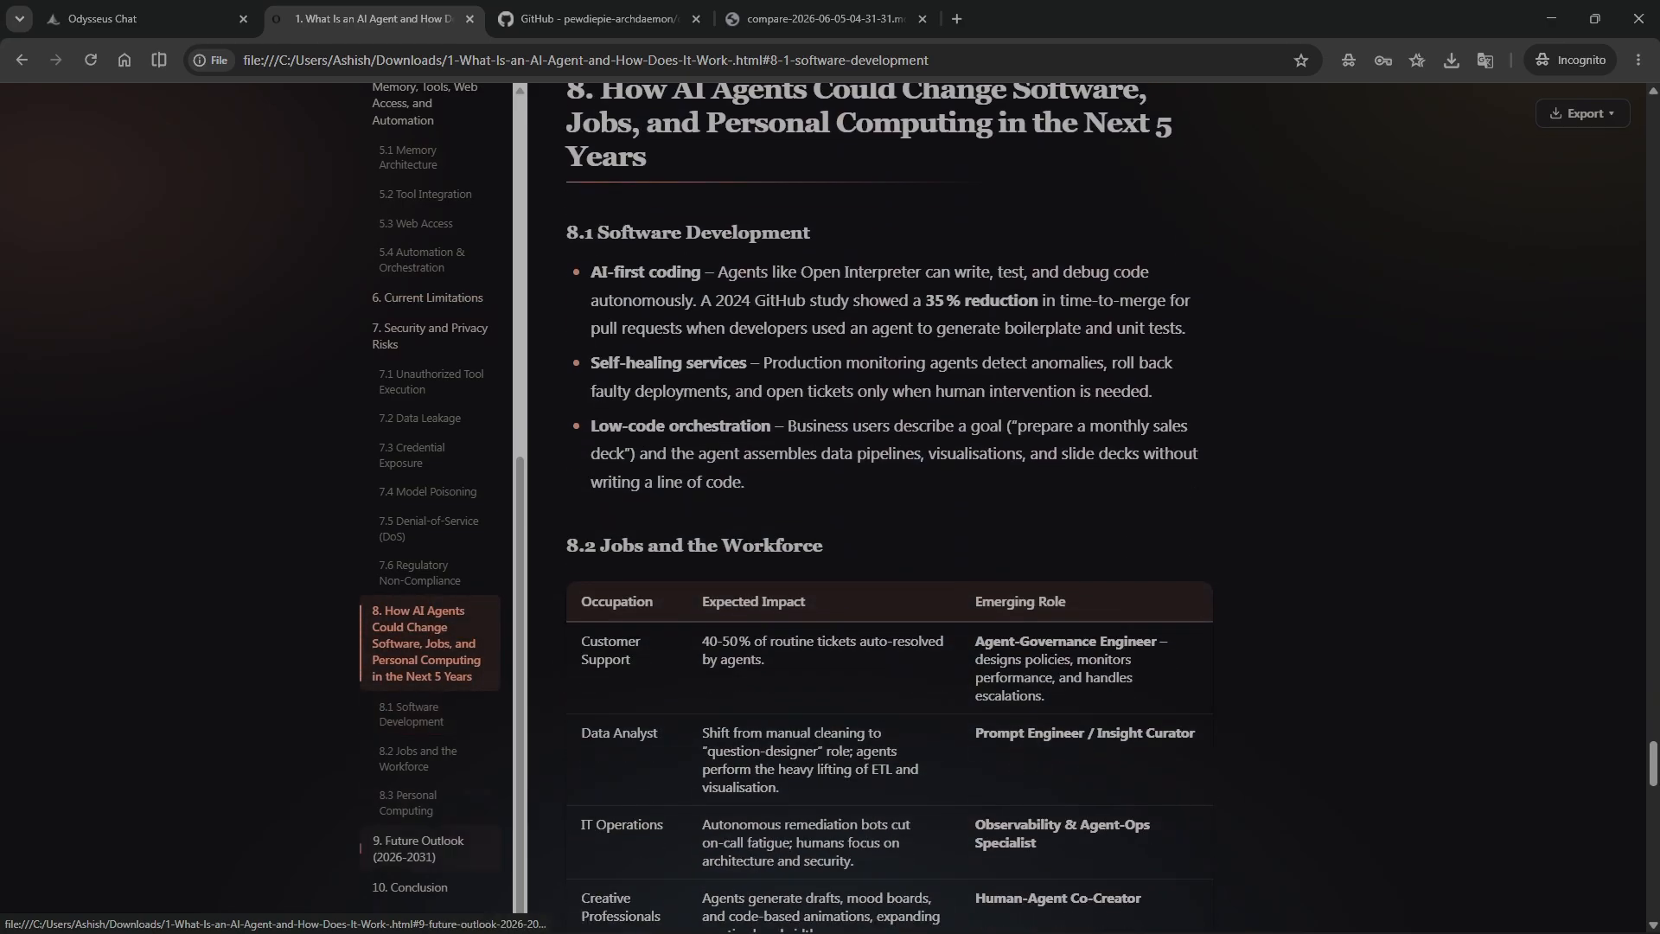
pyautogui.click(409, 887)
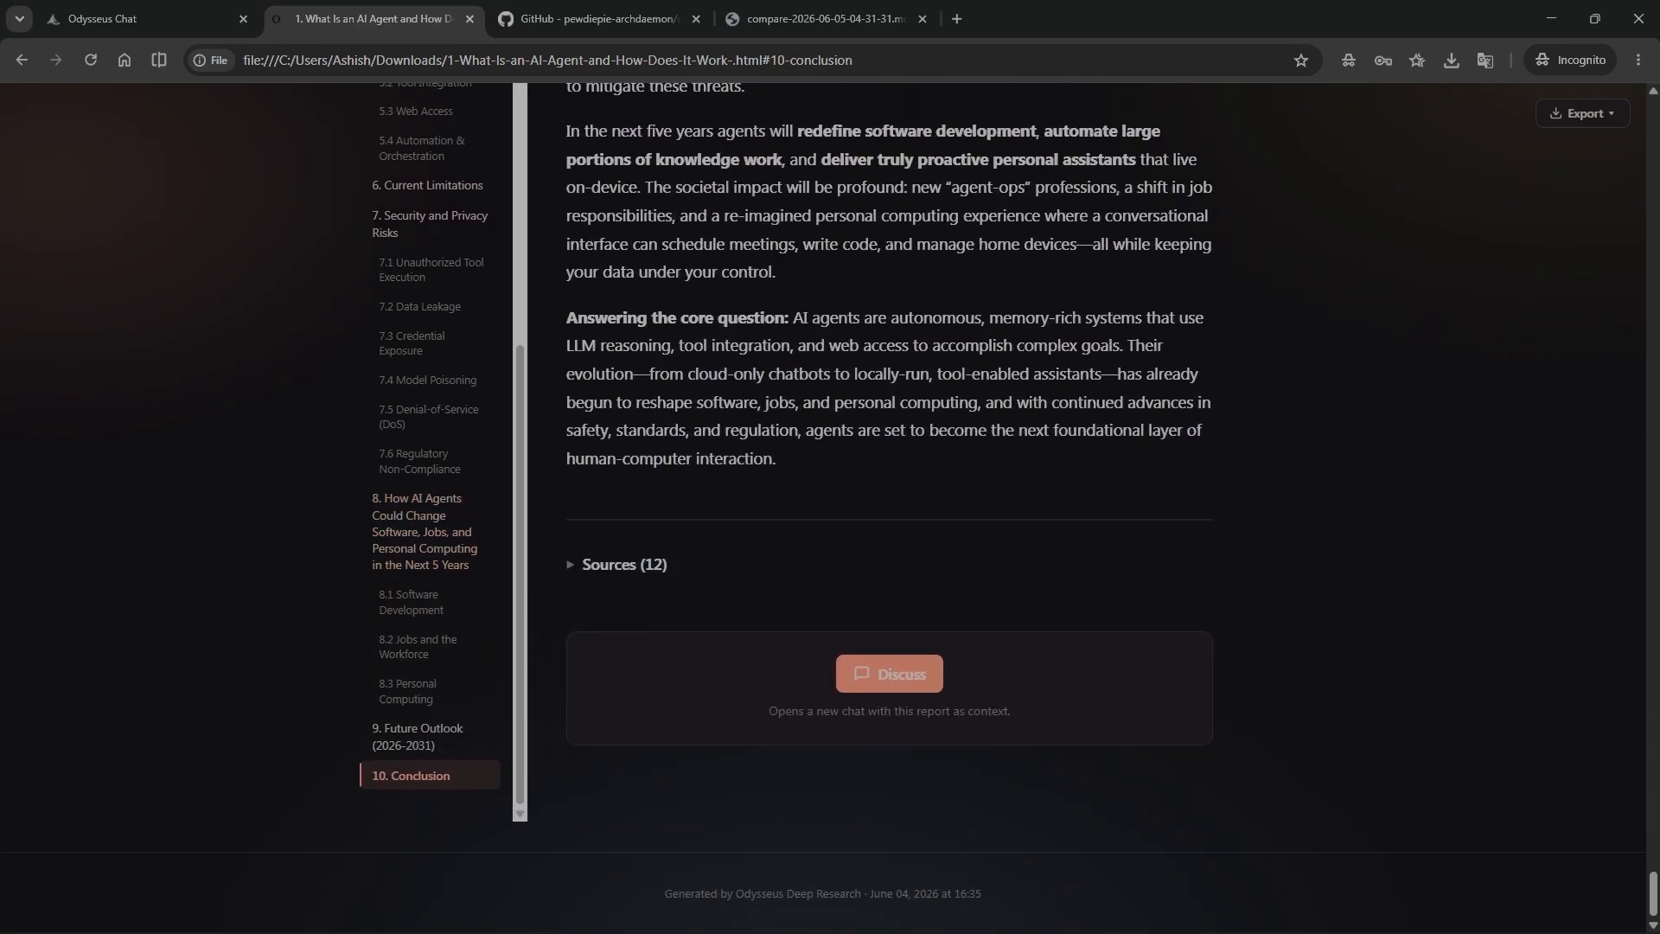
pyautogui.click(623, 564)
pyautogui.scroll(-2, 710, 591)
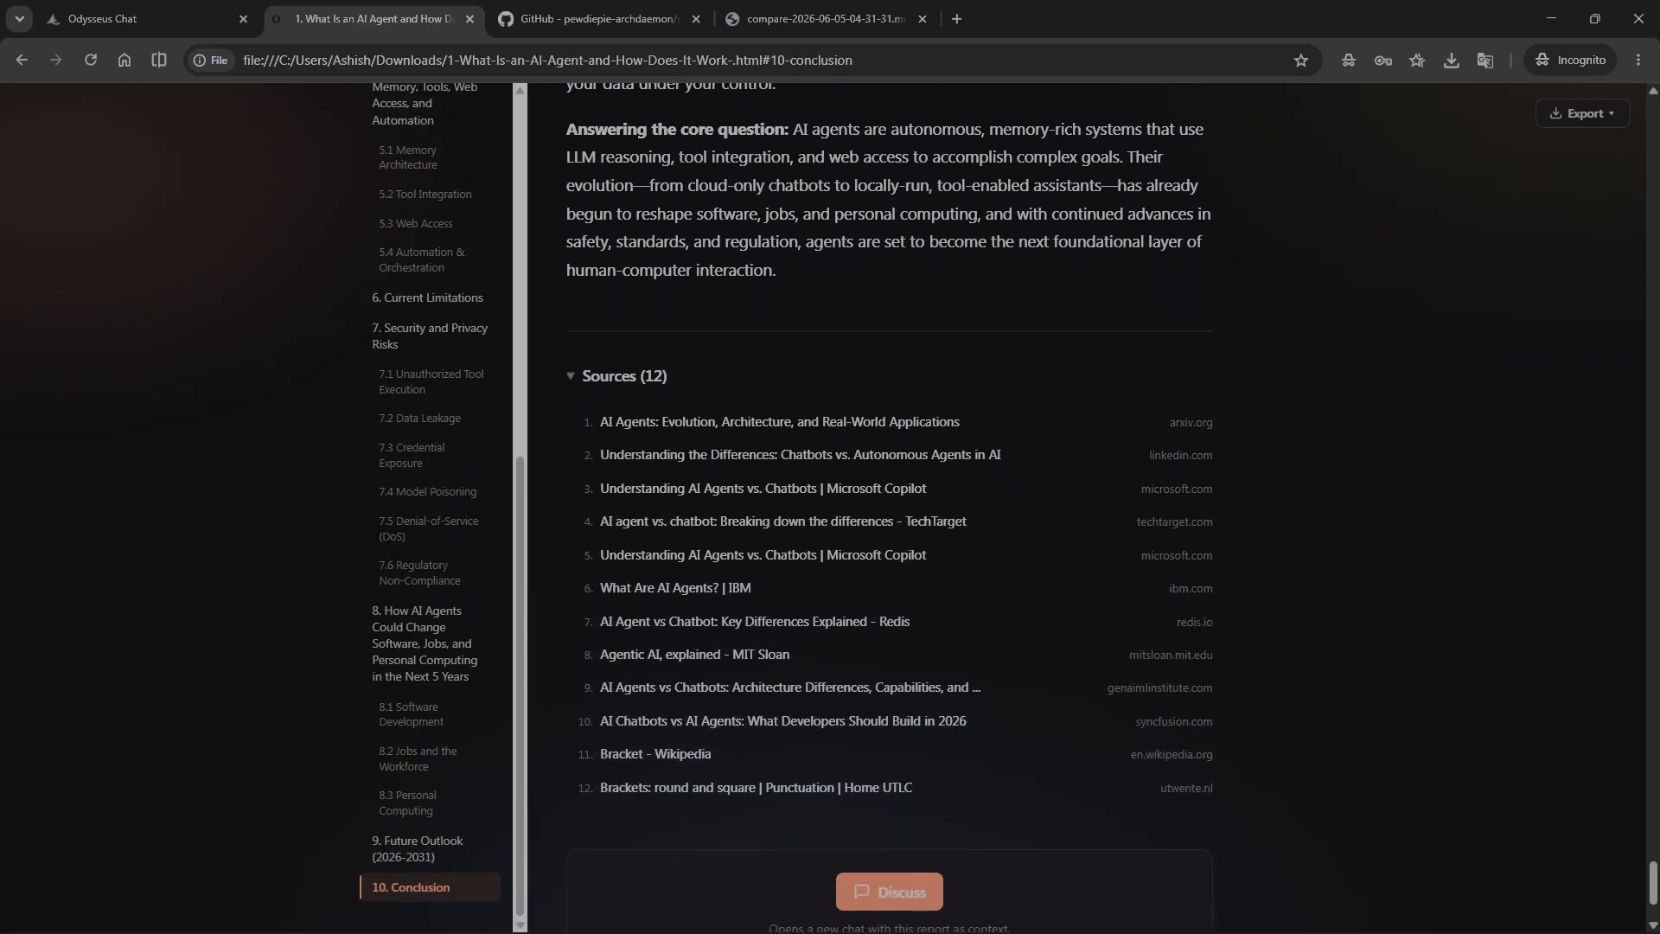
# - Review the Personal Computing and Future Outlook (2026-2031) sections against the listed sources at the report's end
pyautogui.scroll(20, 711, 591)
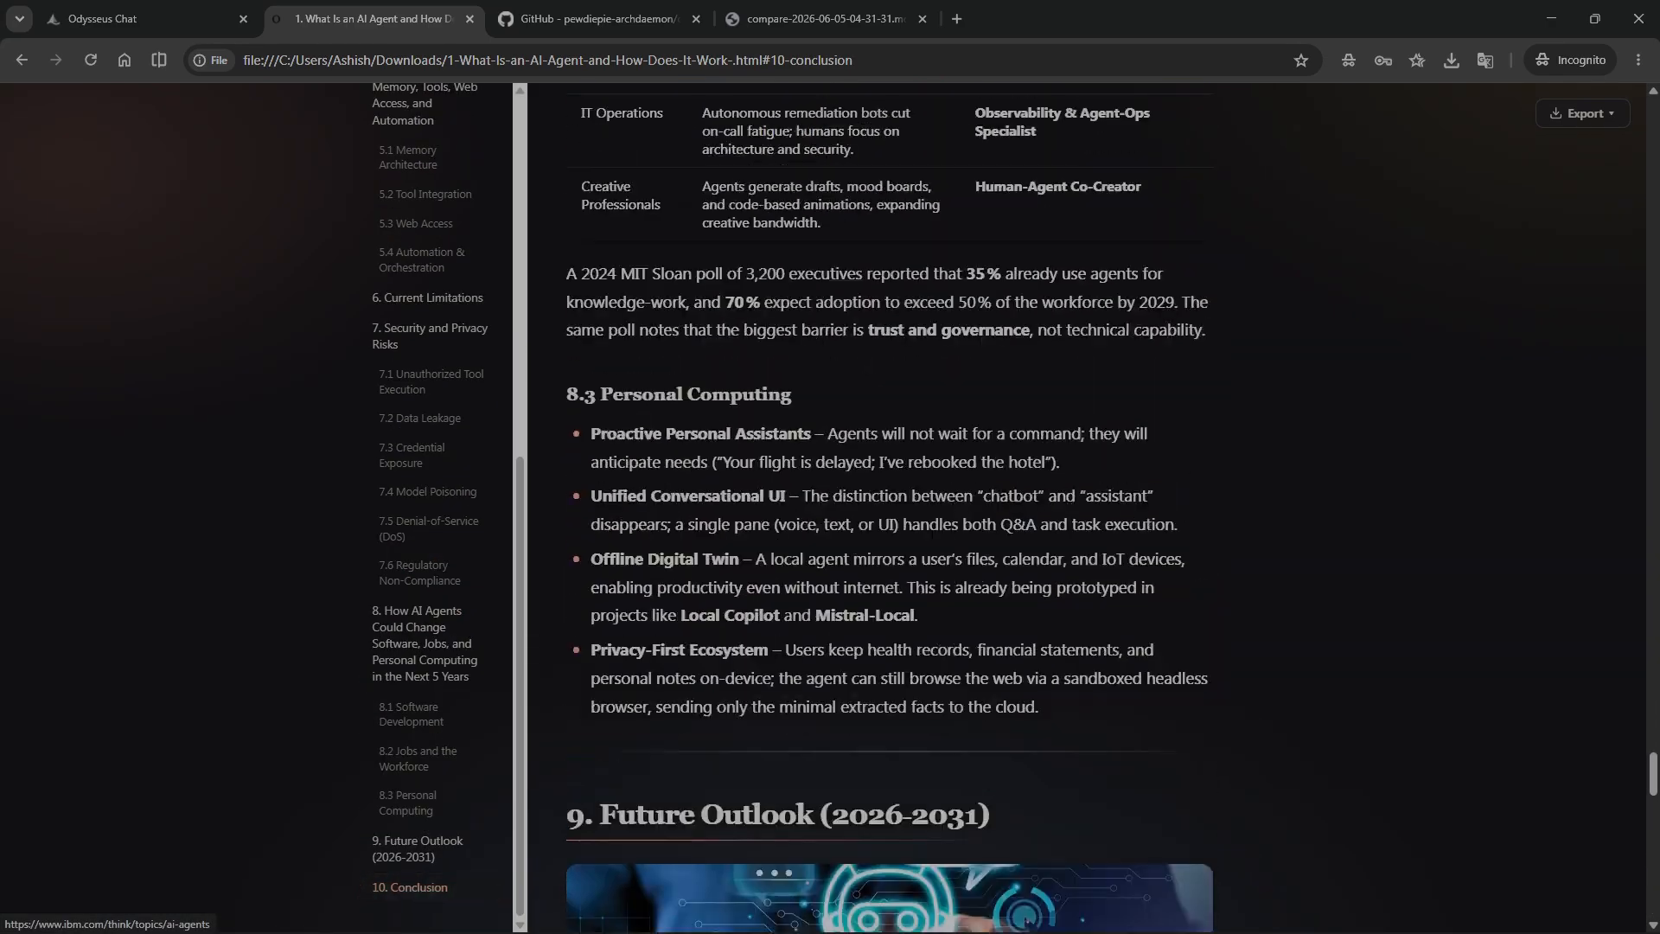
pyautogui.scroll(-20, 1026, 383)
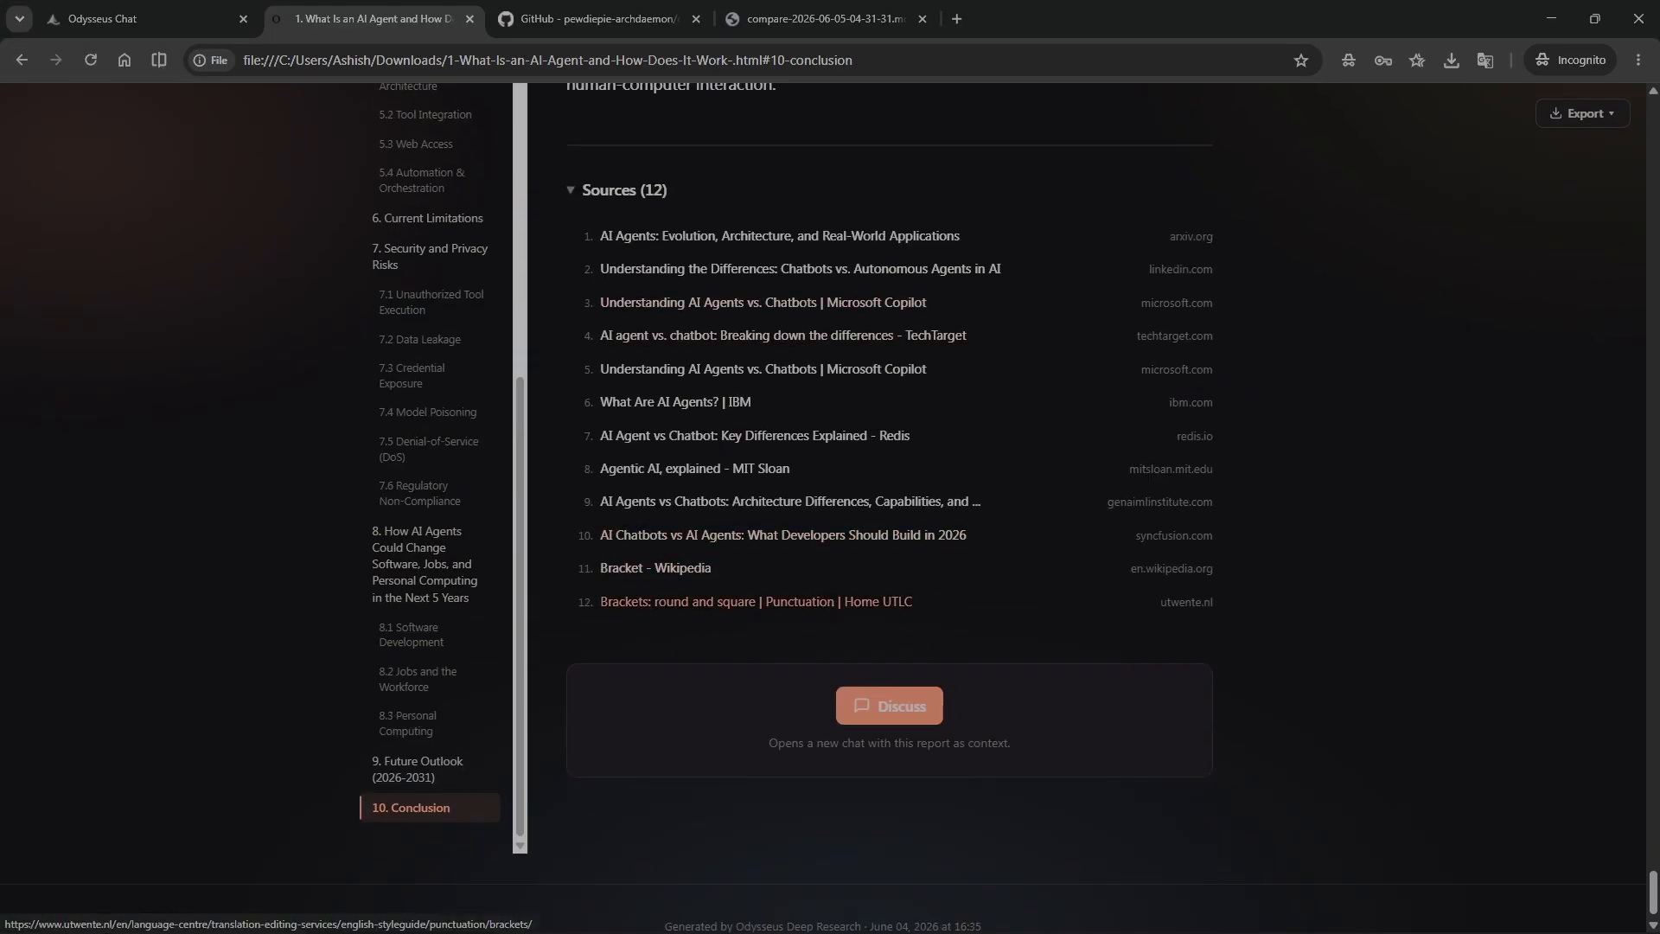
pyautogui.scroll(20, 757, 601)
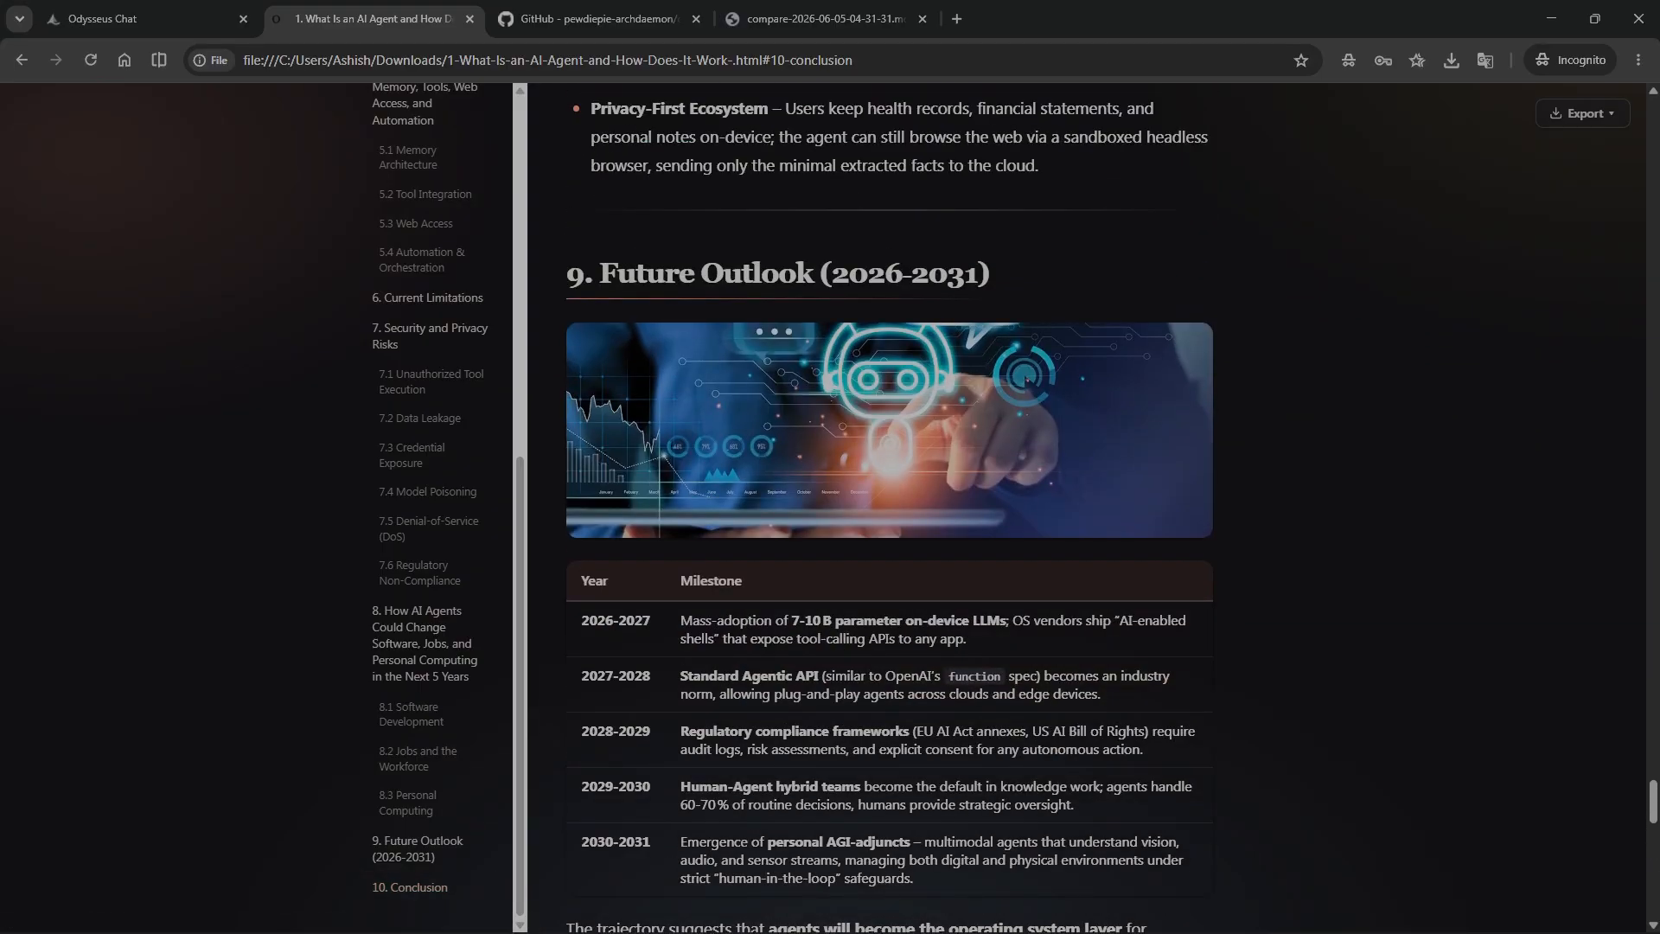
pyautogui.scroll(-14, 890, 508)
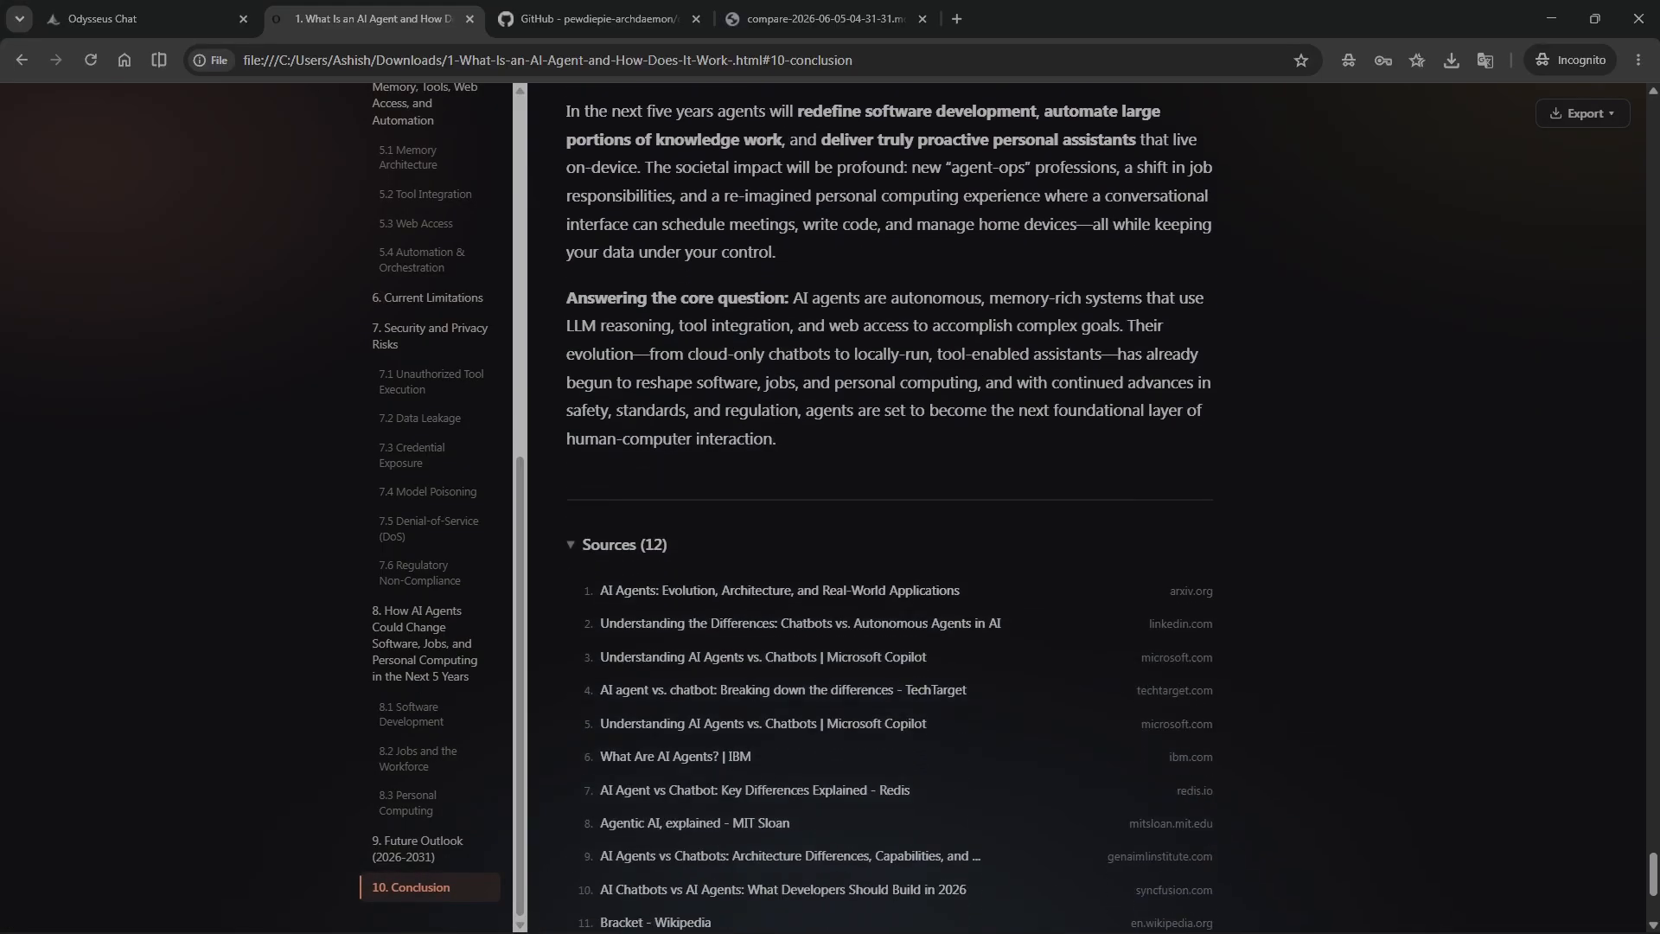
pyautogui.scroll(-2, 752, 578)
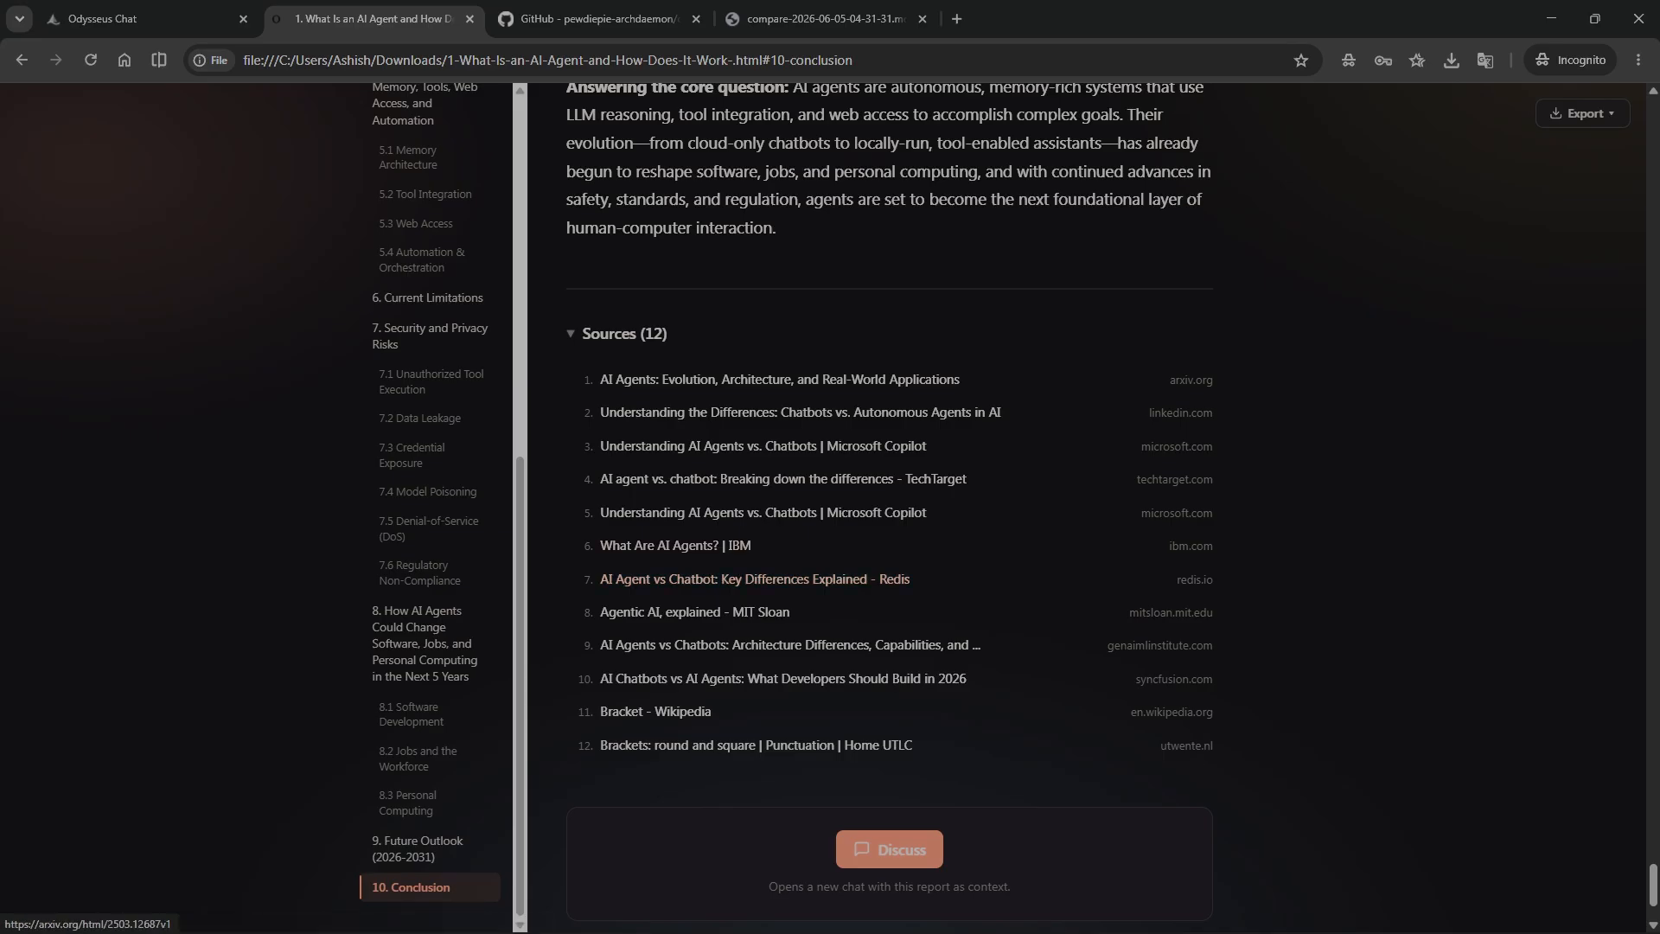
# - Look back through the report's sections by way of 2. Chatbots vs. Autonomous Agents to its title and research statistics
pyautogui.scroll(20, 889, 502)
pyautogui.scroll(20, 888, 502)
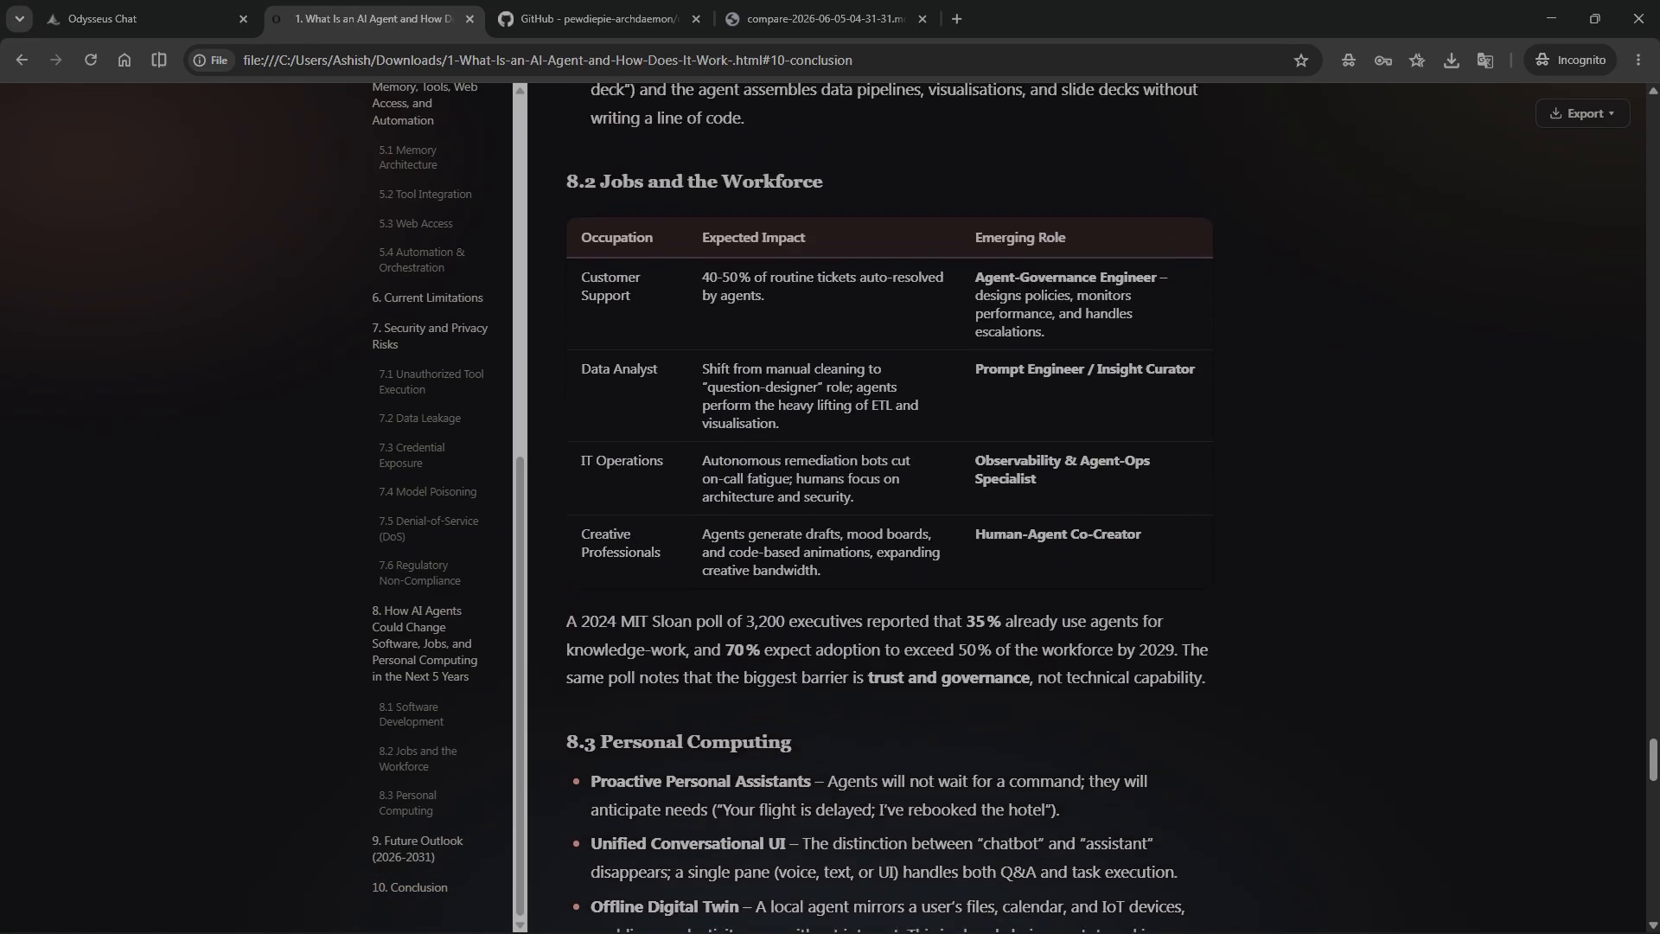
pyautogui.scroll(8, 888, 501)
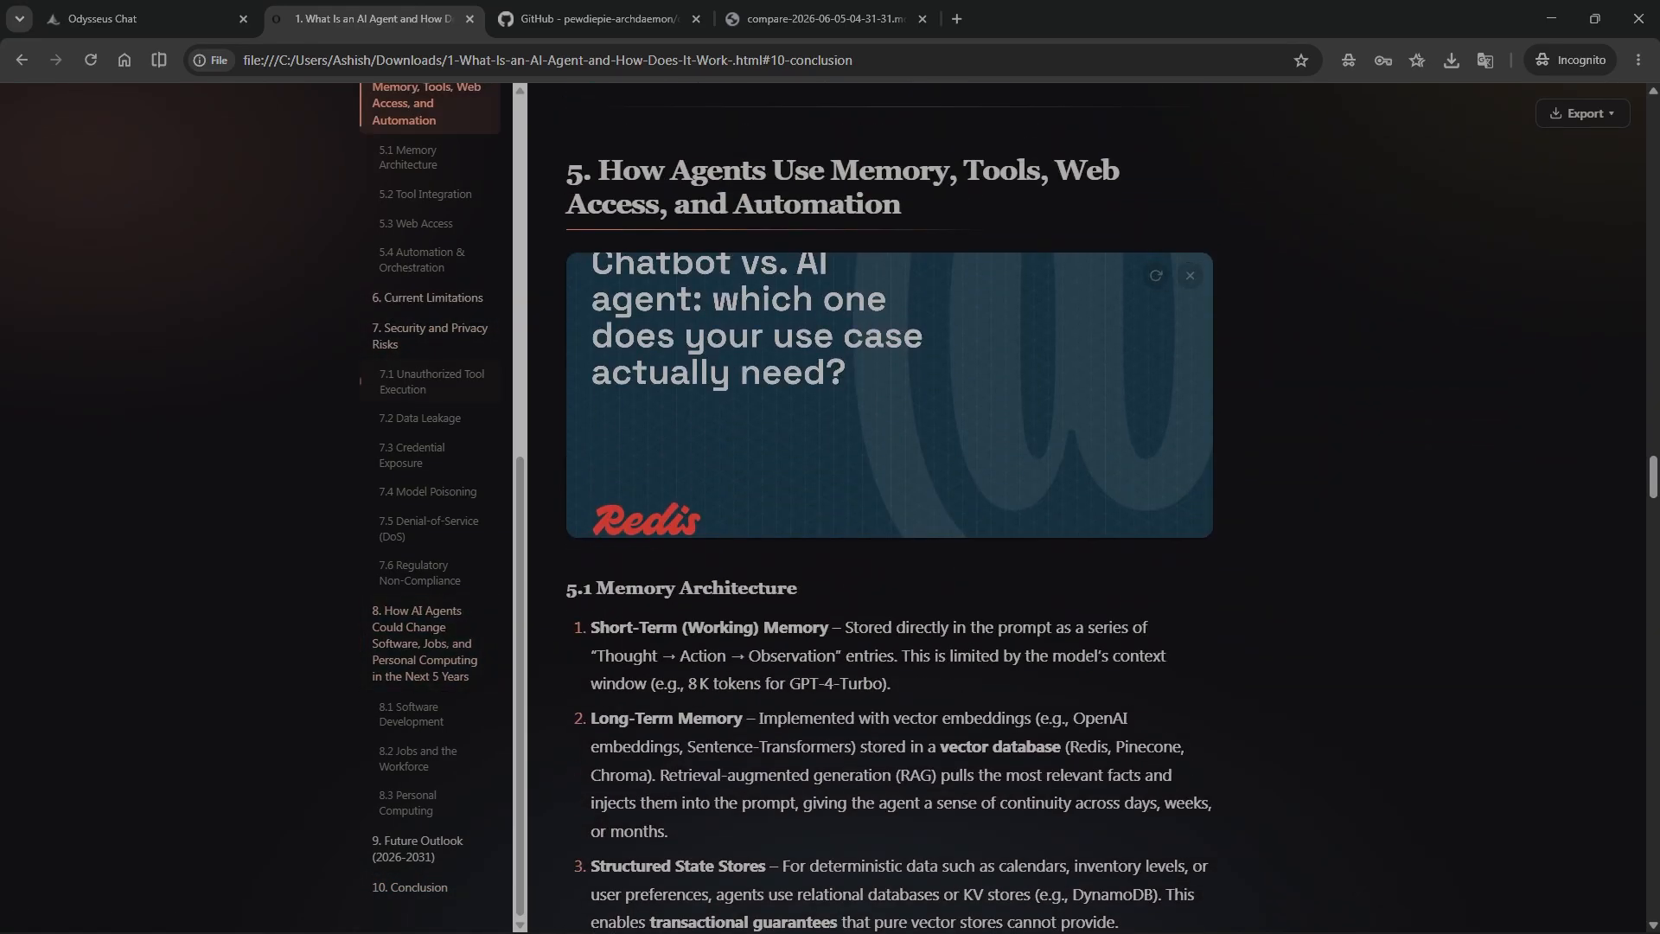
pyautogui.scroll(8, 423, 155)
pyautogui.click(424, 155)
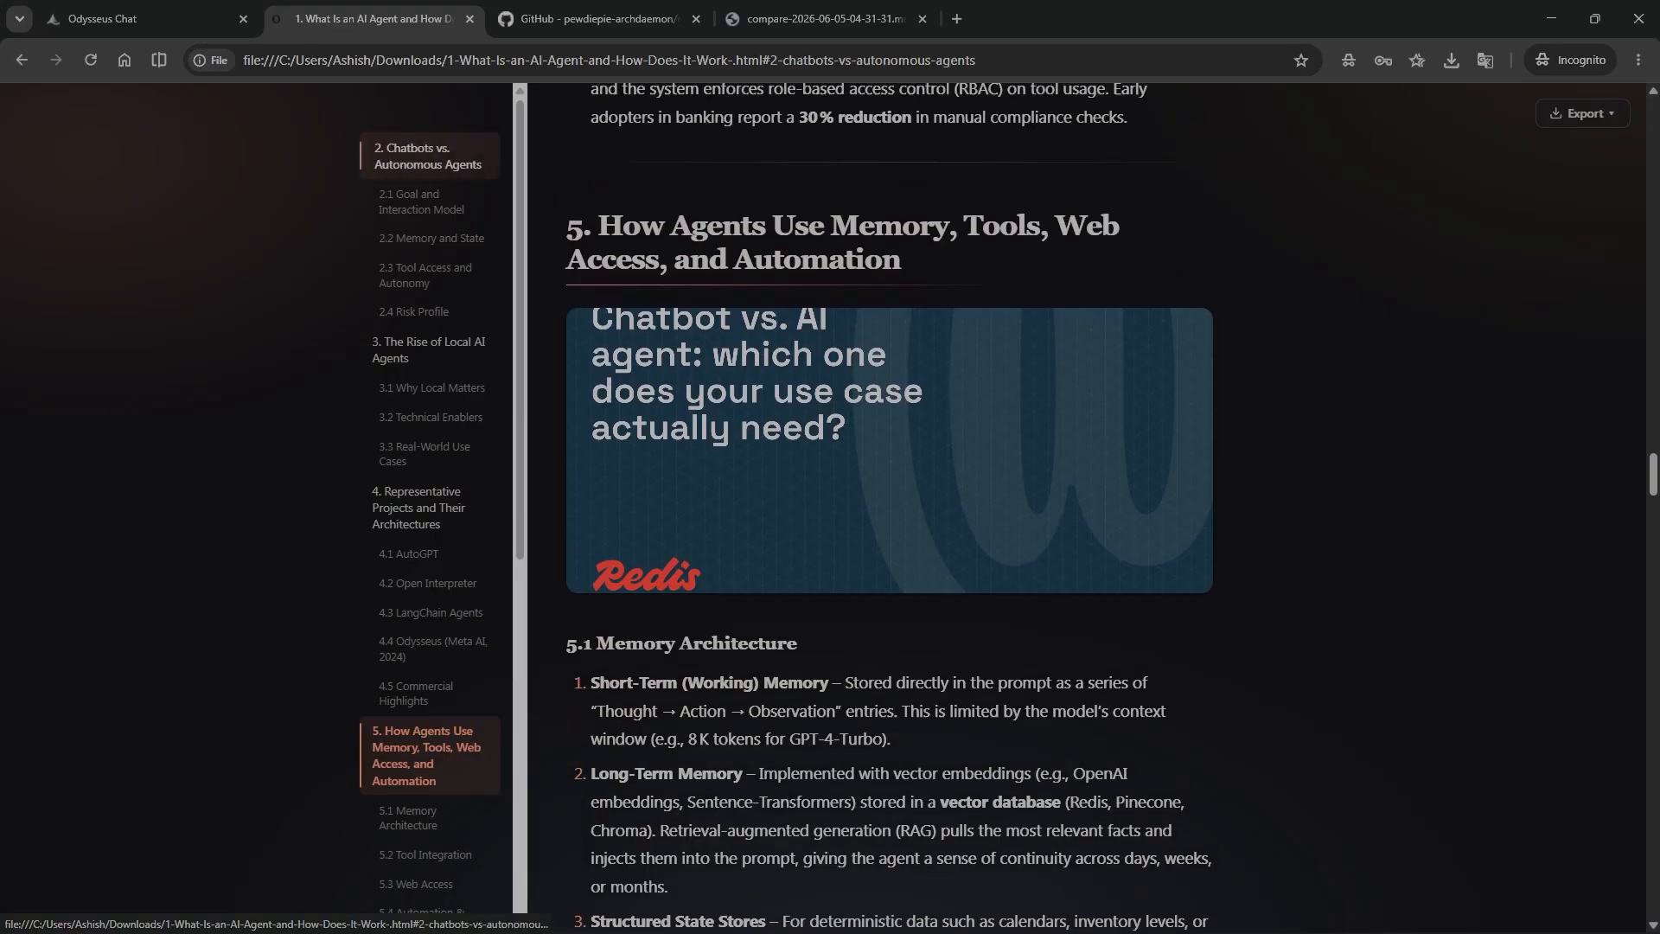
pyautogui.scroll(15, 823, 508)
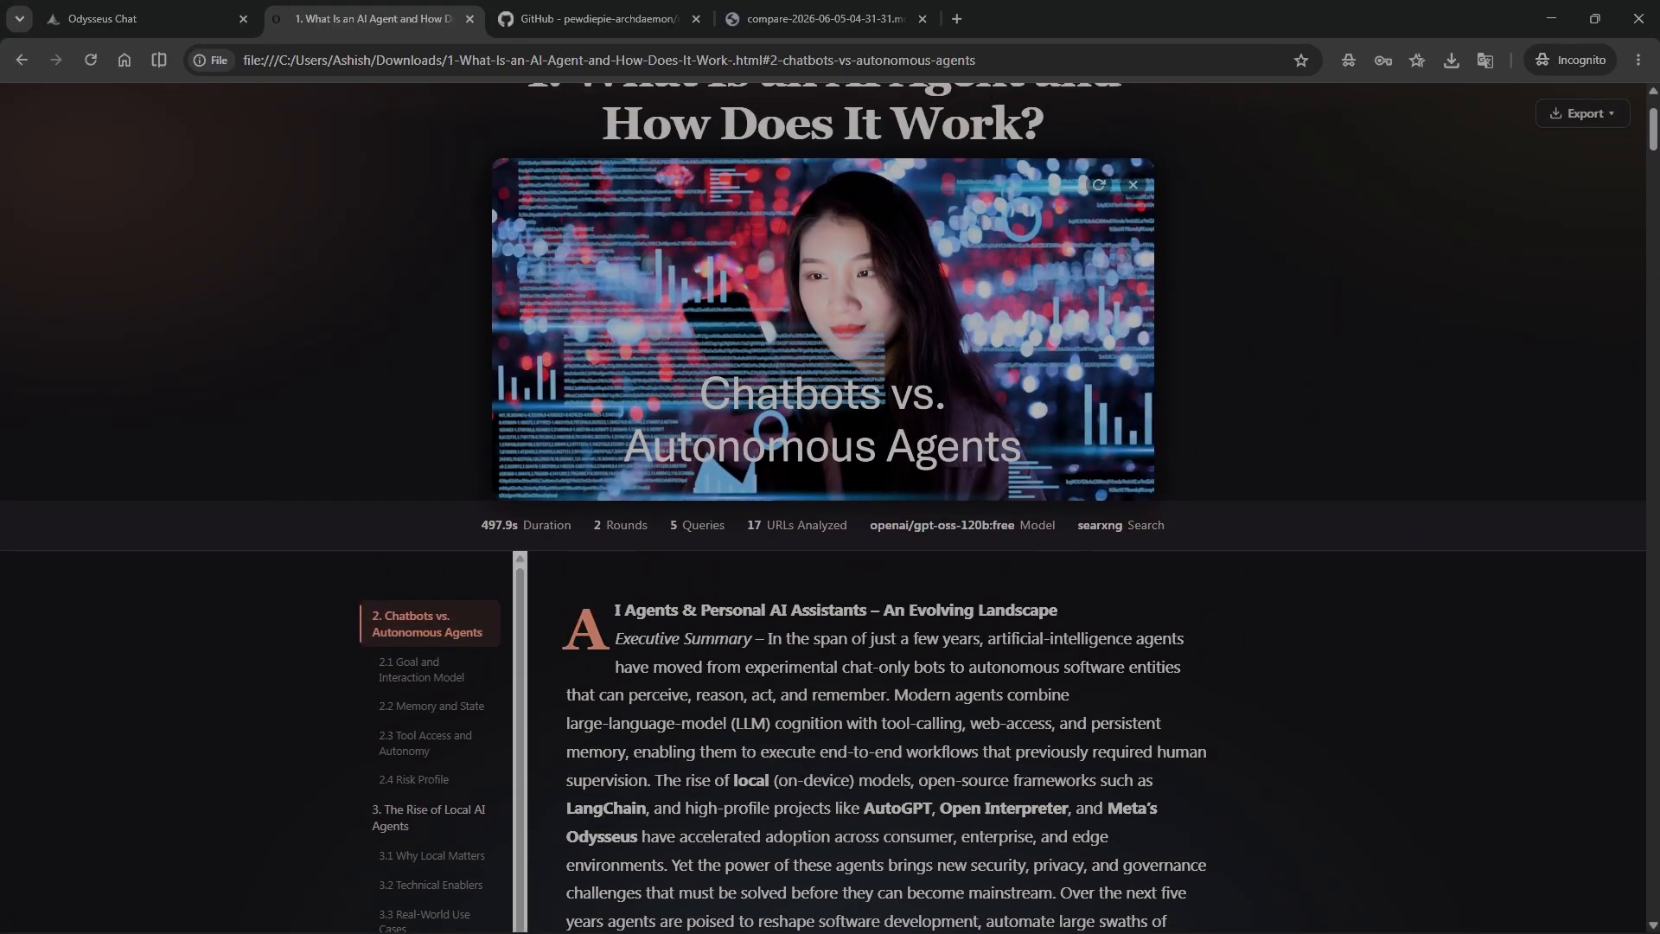
pyautogui.scroll(2, 823, 508)
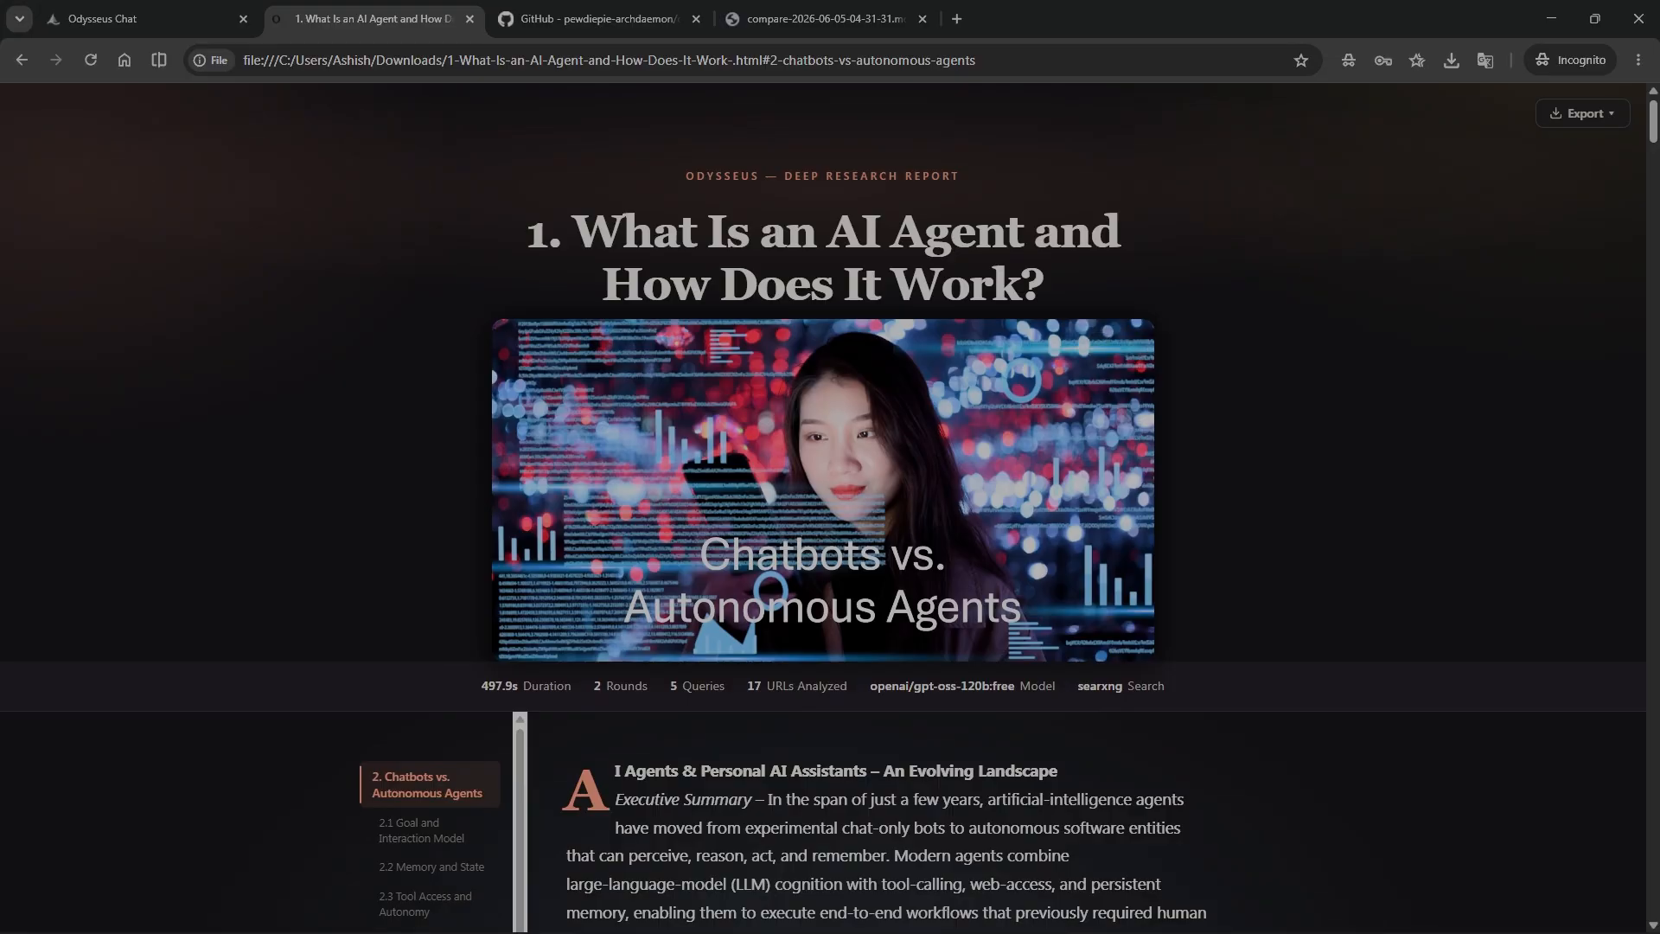
# - Return to the Odysseus page, view Brain's skills and its memory and skill entry forms, and close Brain and Deep Research
pyautogui.click(142, 19)
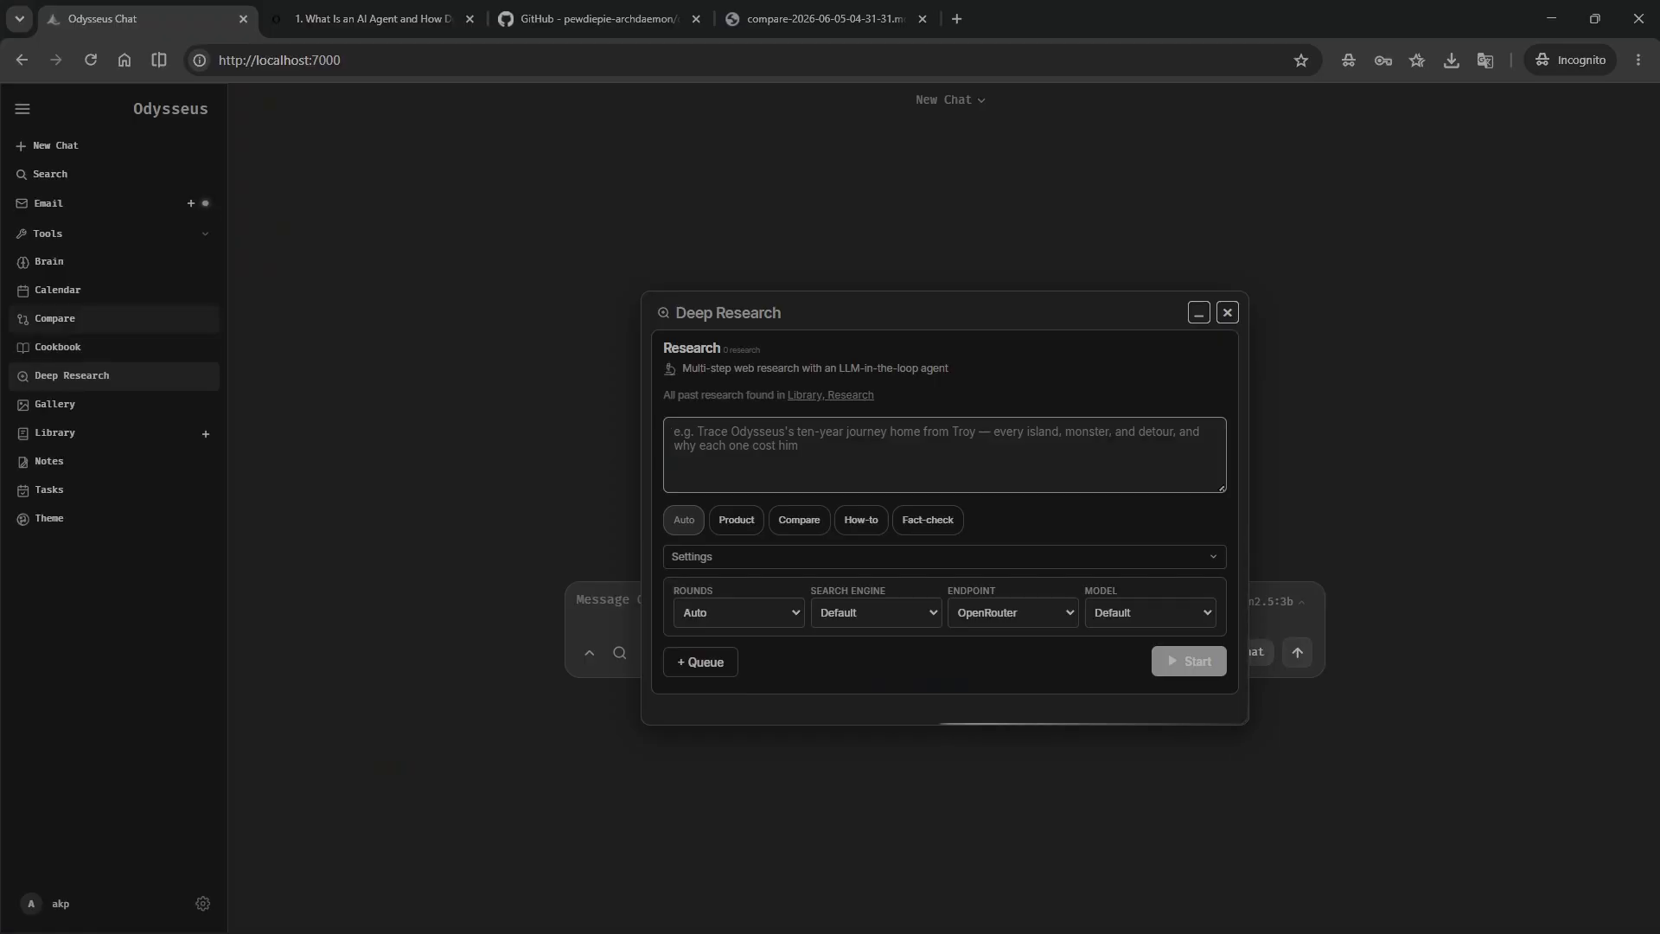
pyautogui.click(49, 261)
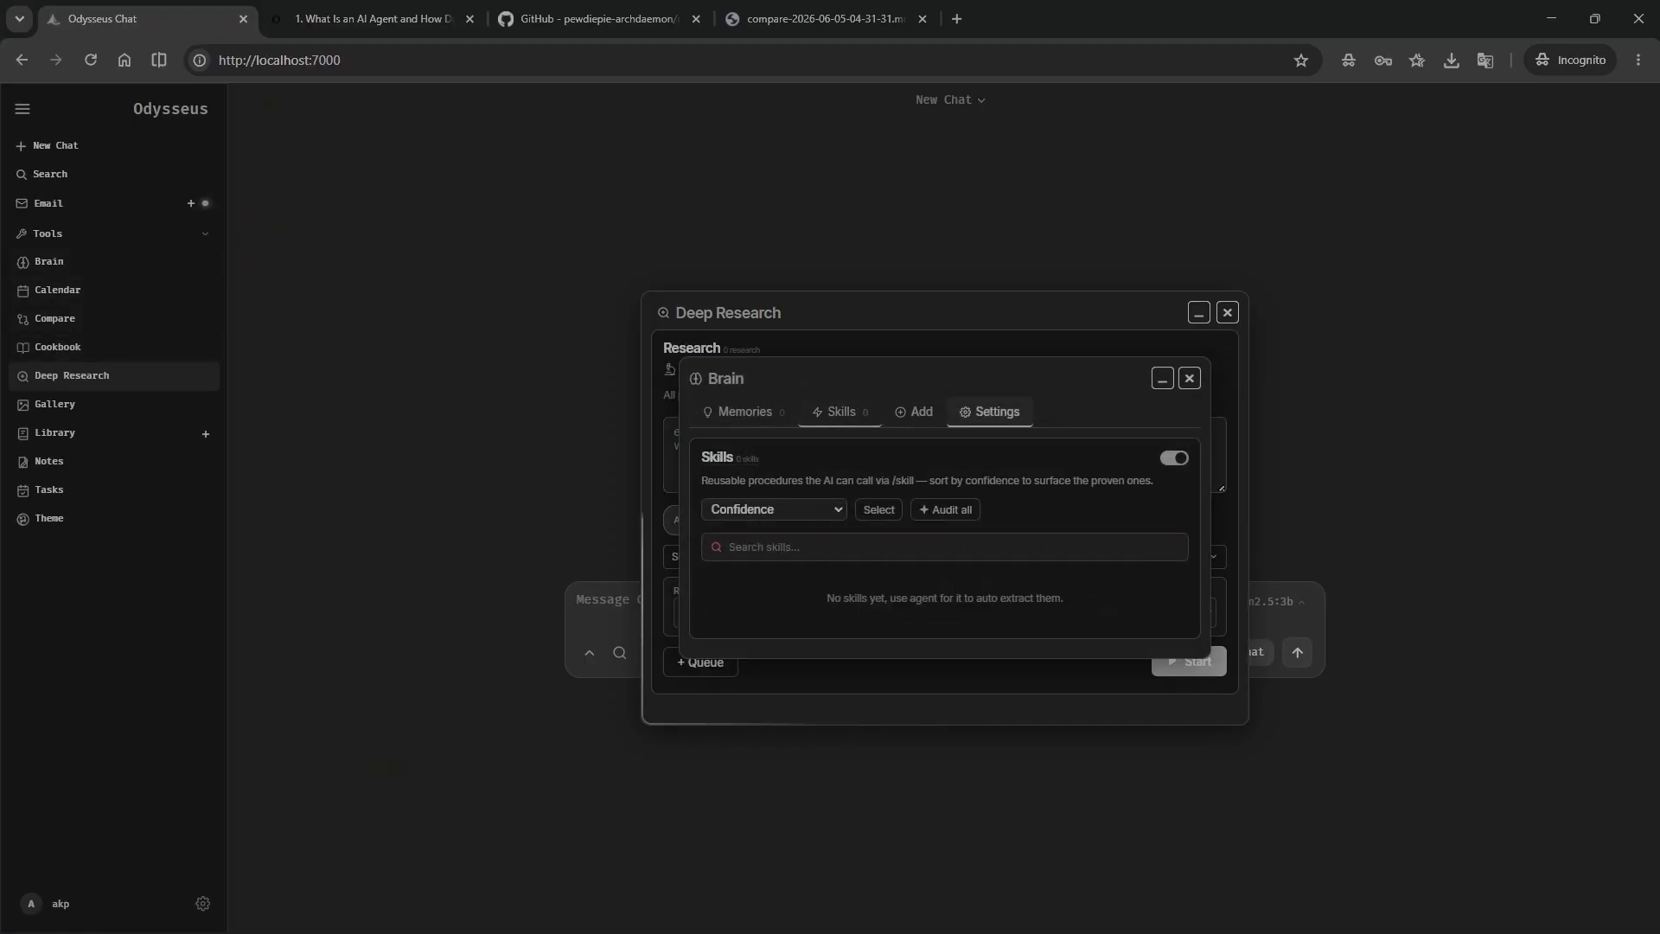
pyautogui.click(914, 398)
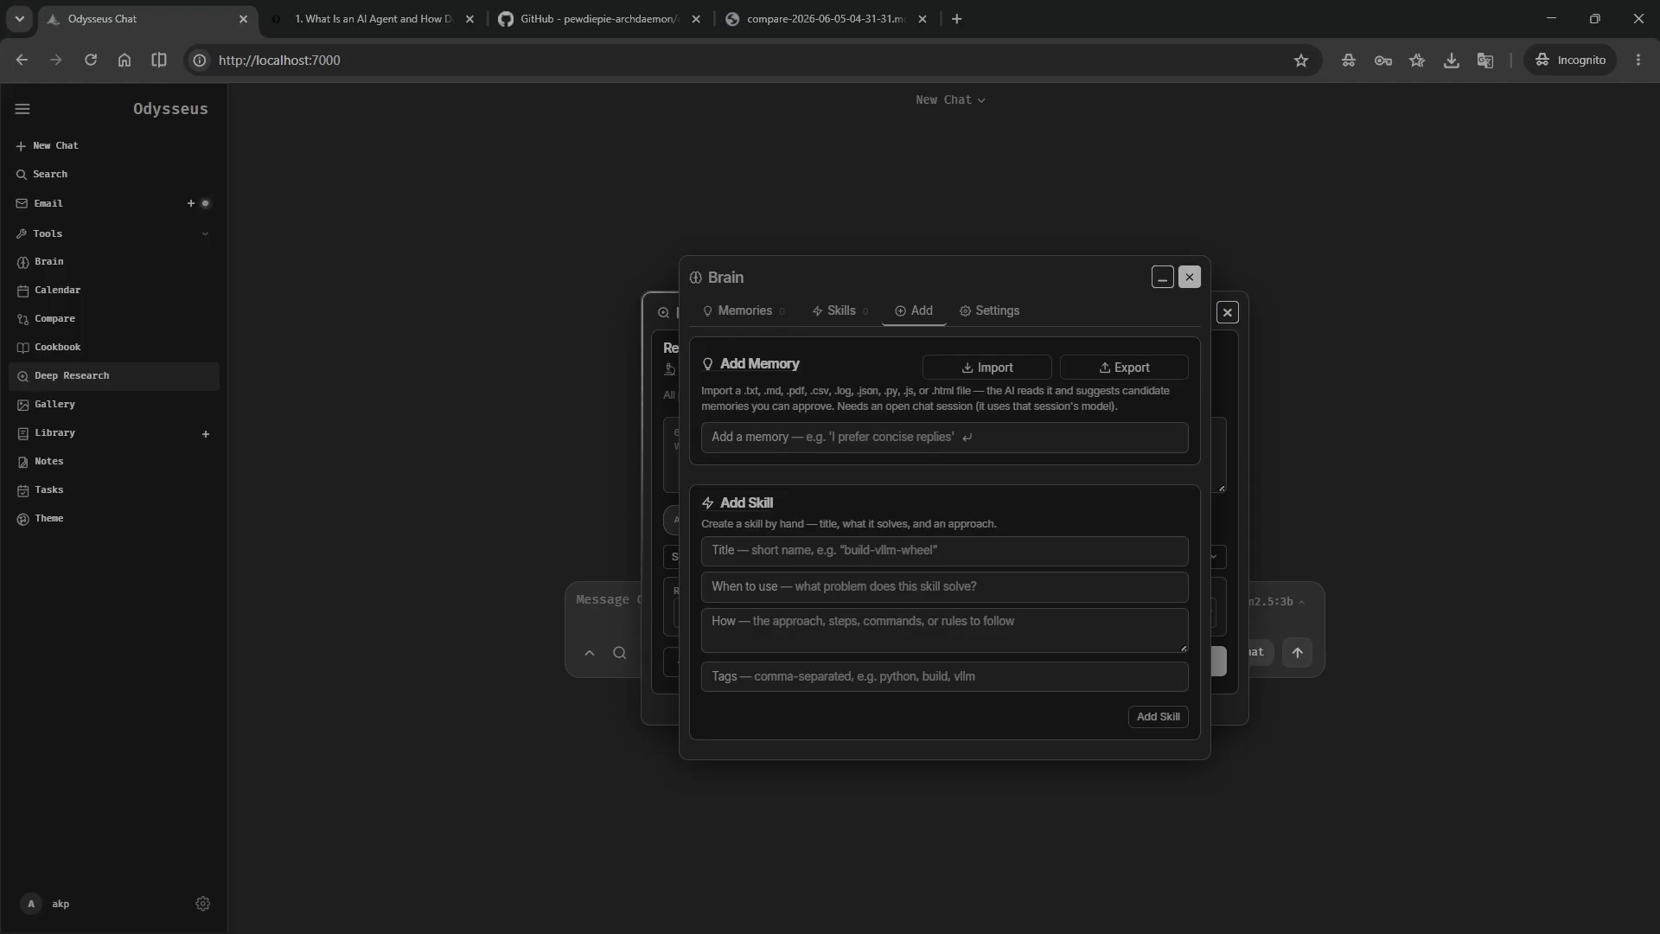
pyautogui.click(1190, 277)
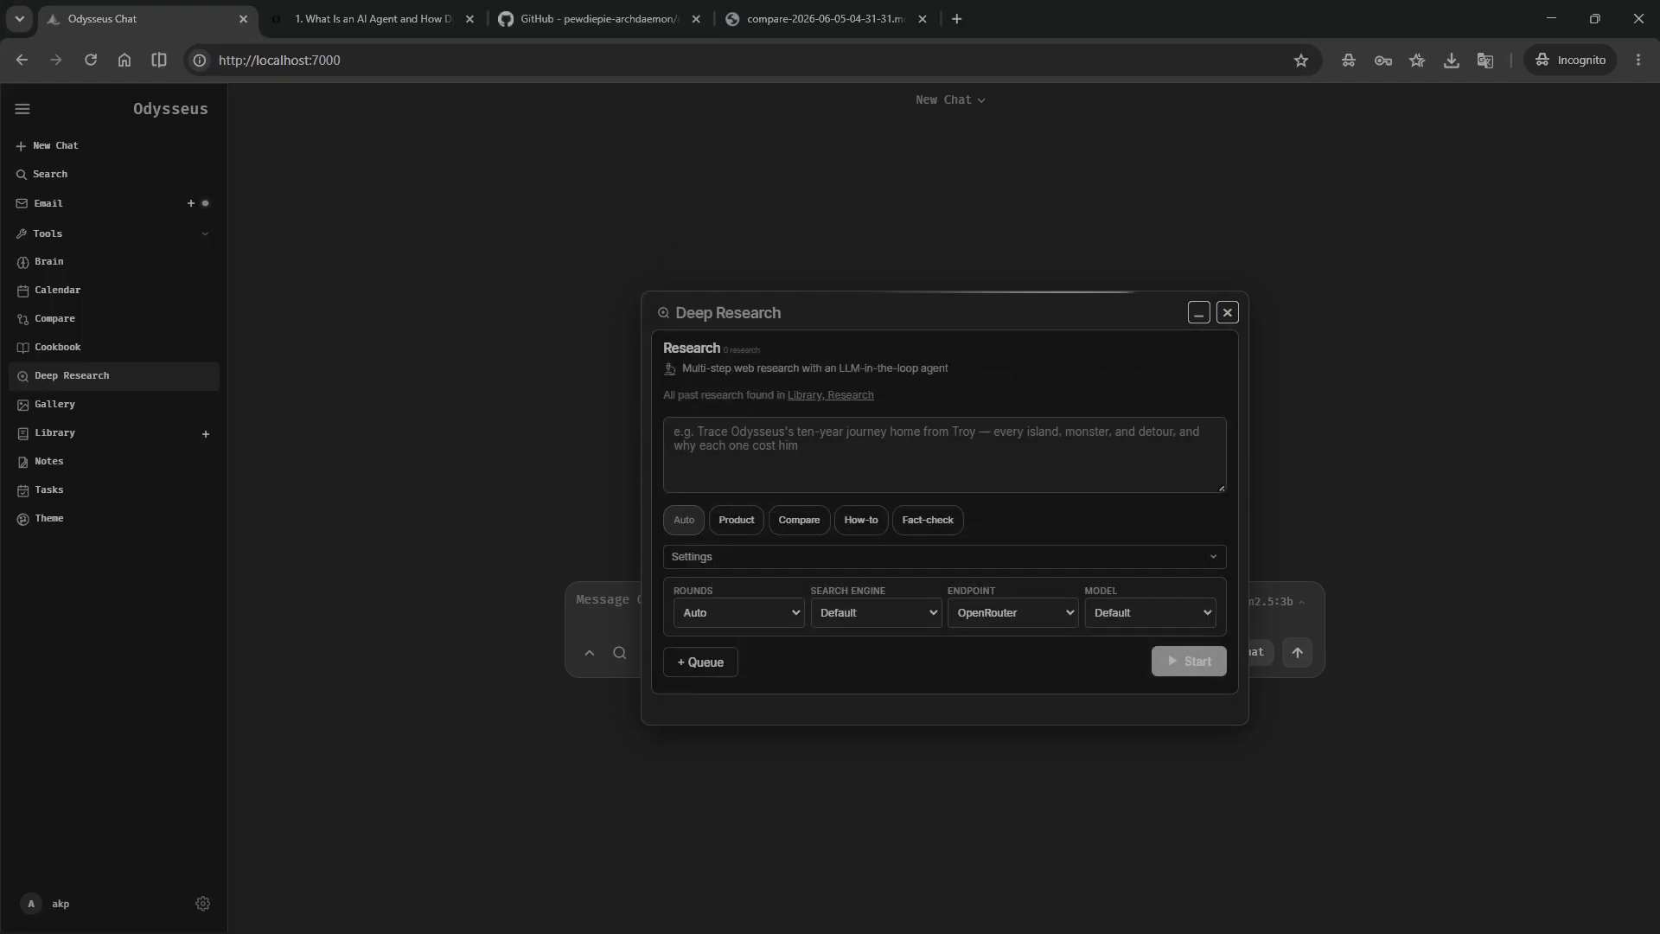
pyautogui.click(1228, 312)
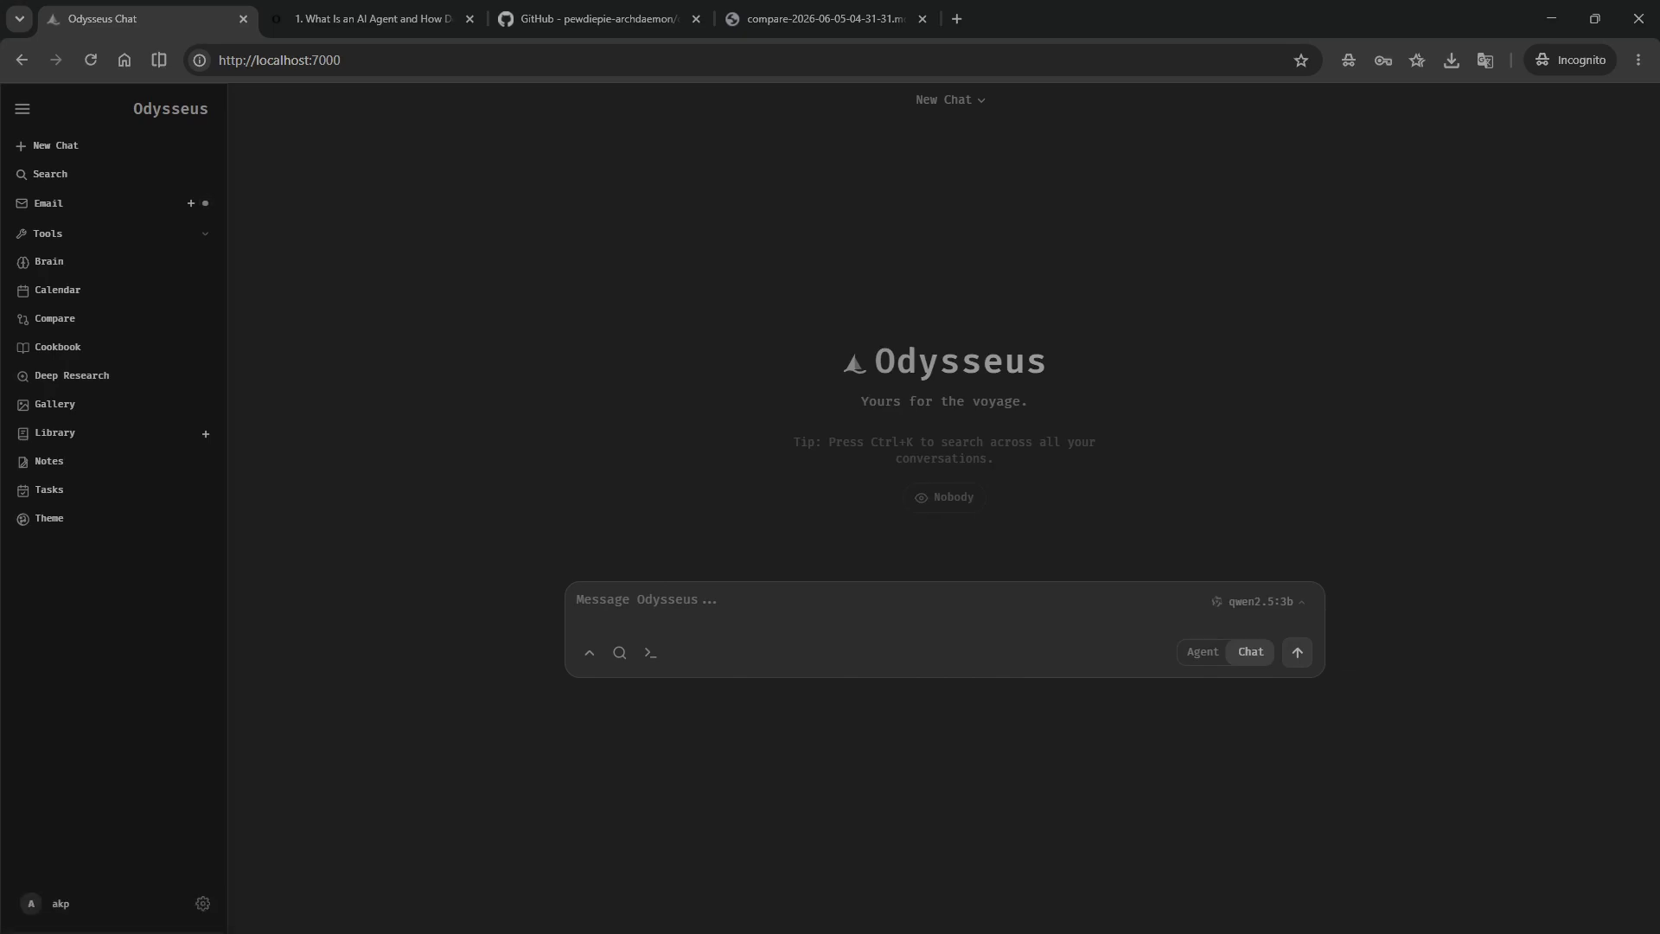
# - Switch back to the AI agent report, highlight the searxng search entry in its statistics, and read the executive summary
pyautogui.hotkey('ctrl', 'Tab')
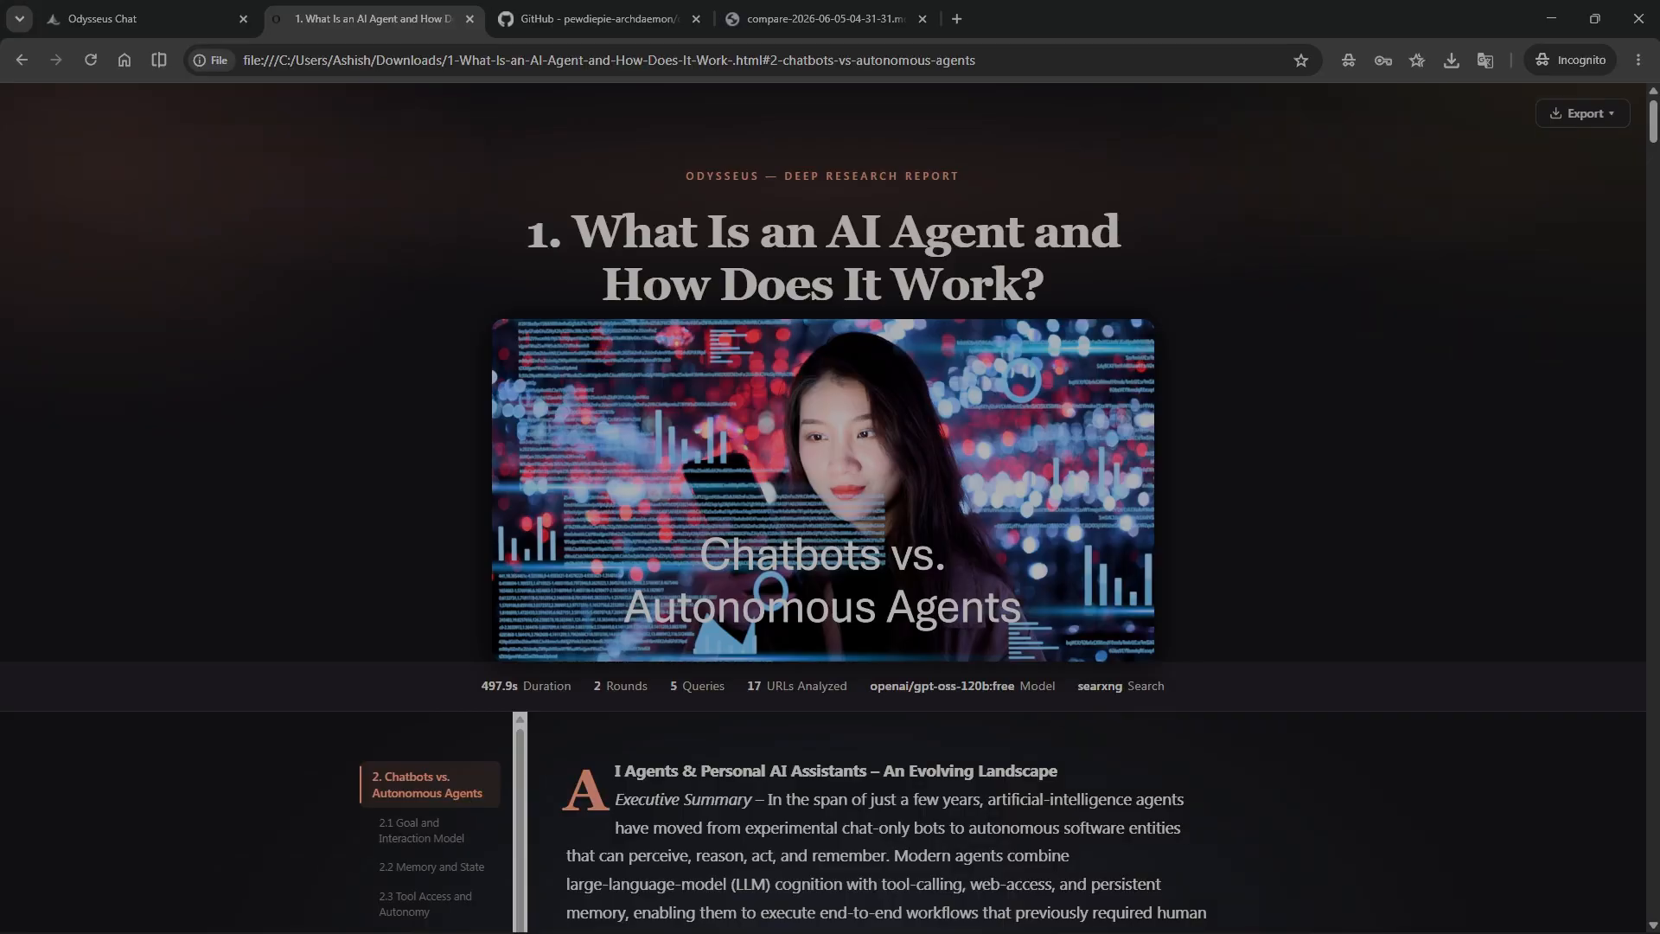
pyautogui.moveTo(921, 686); pyautogui.dragTo(1165, 686)
pyautogui.scroll(-3, 823, 508)
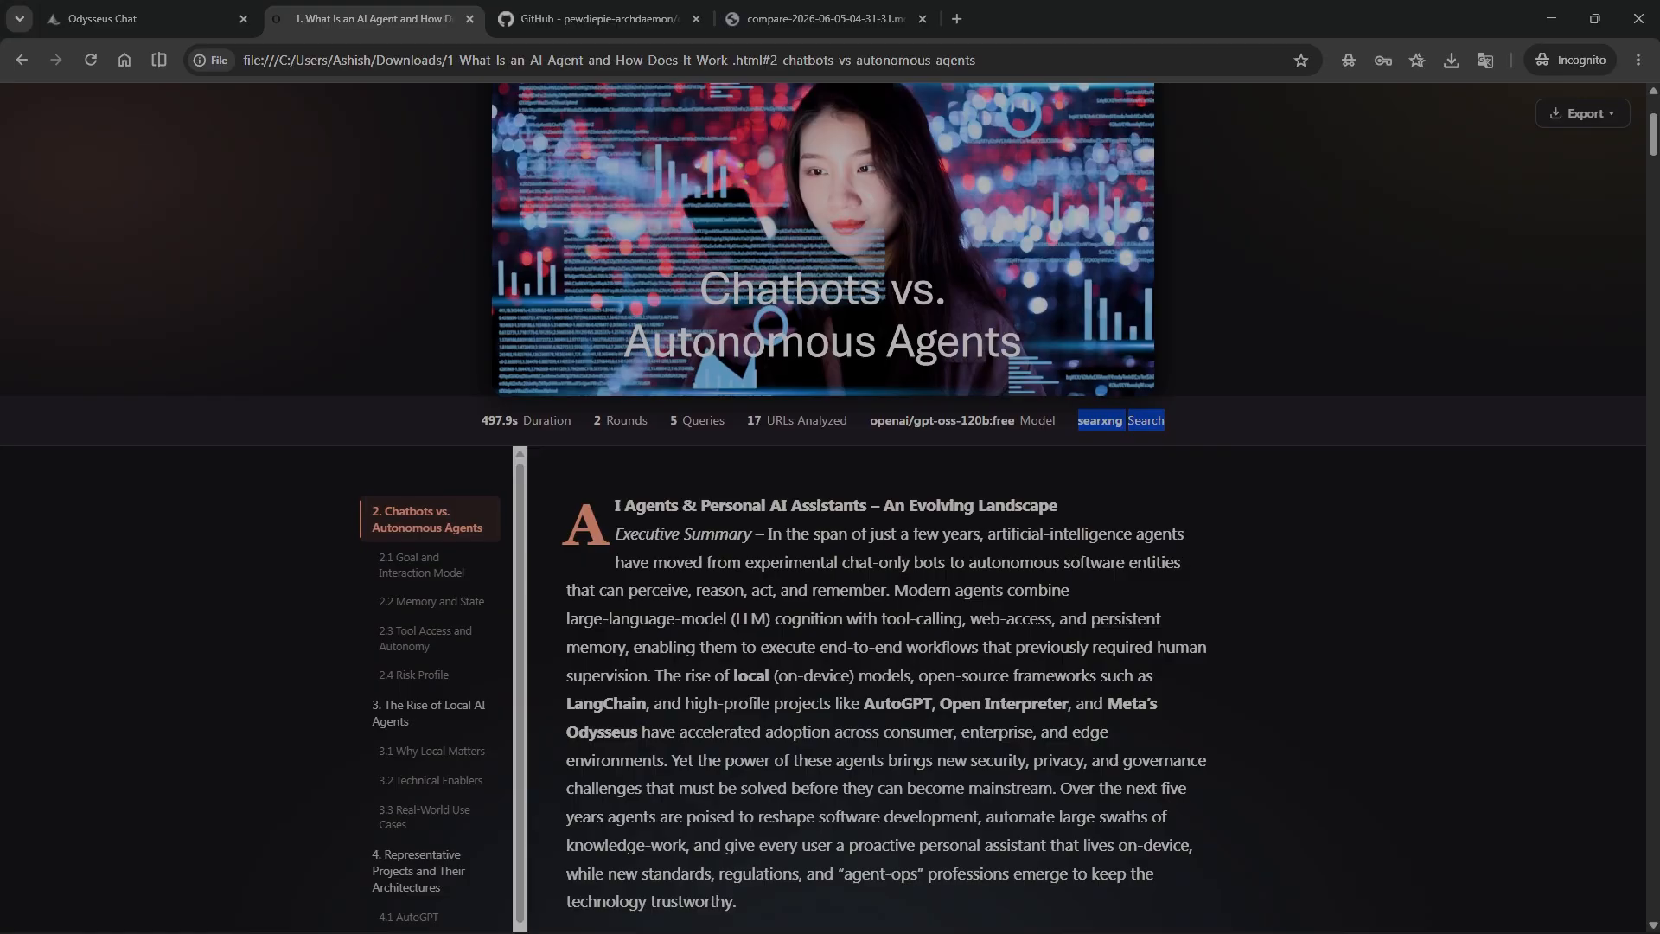
pyautogui.scroll(-1, 822, 508)
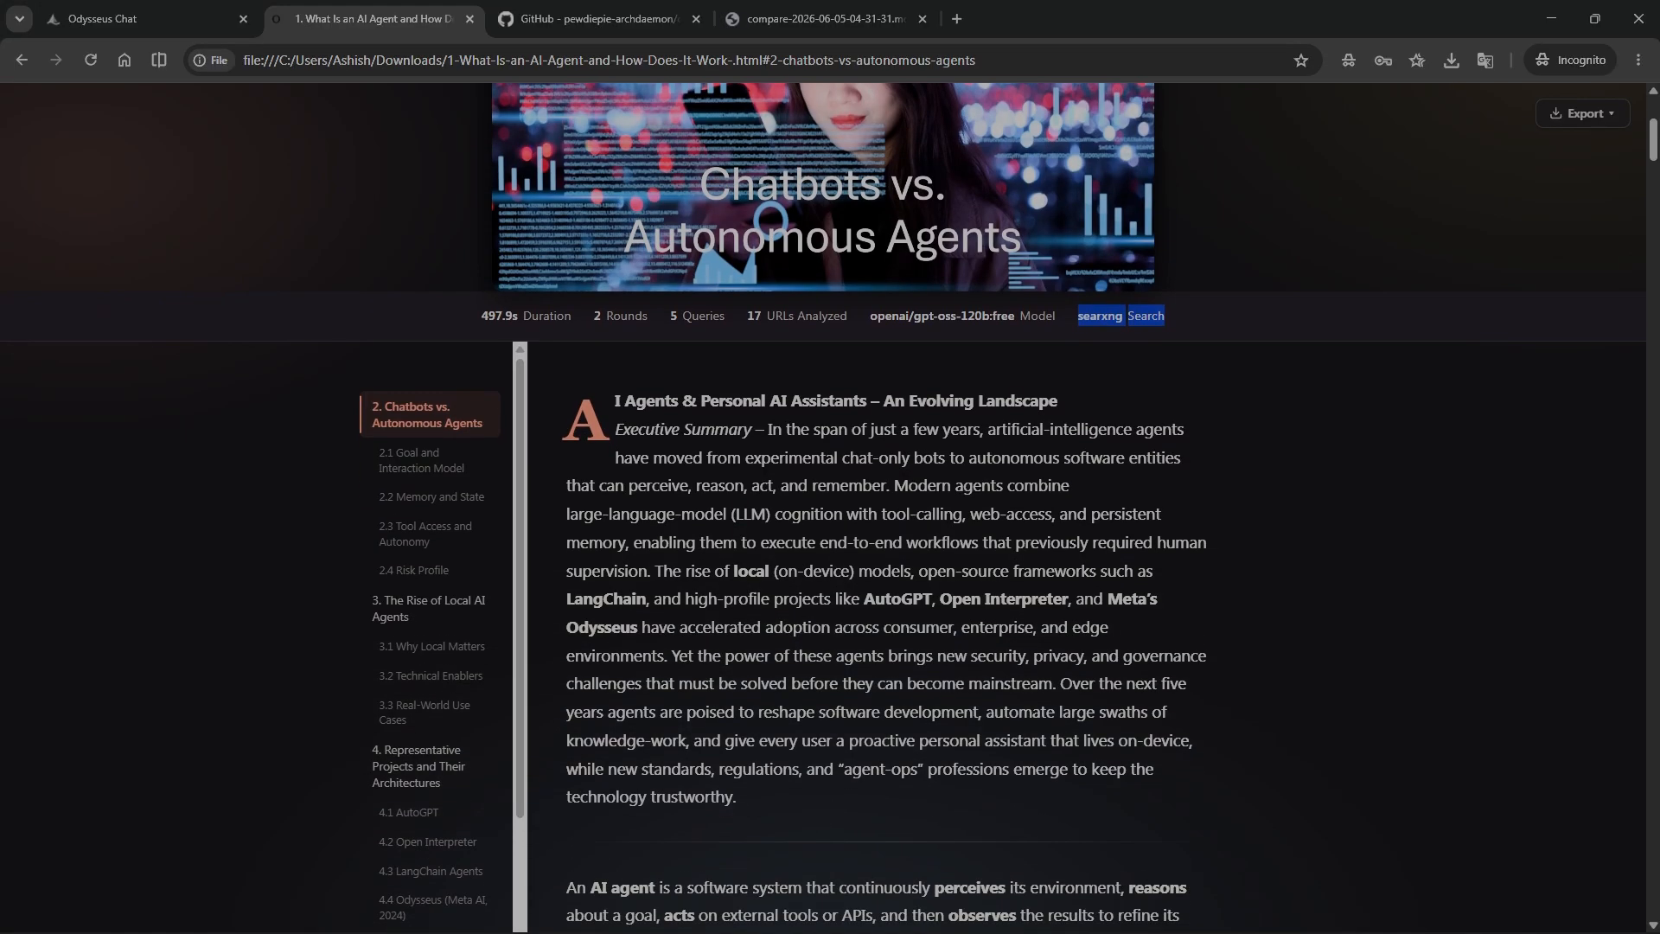
pyautogui.scroll(-1, 822, 509)
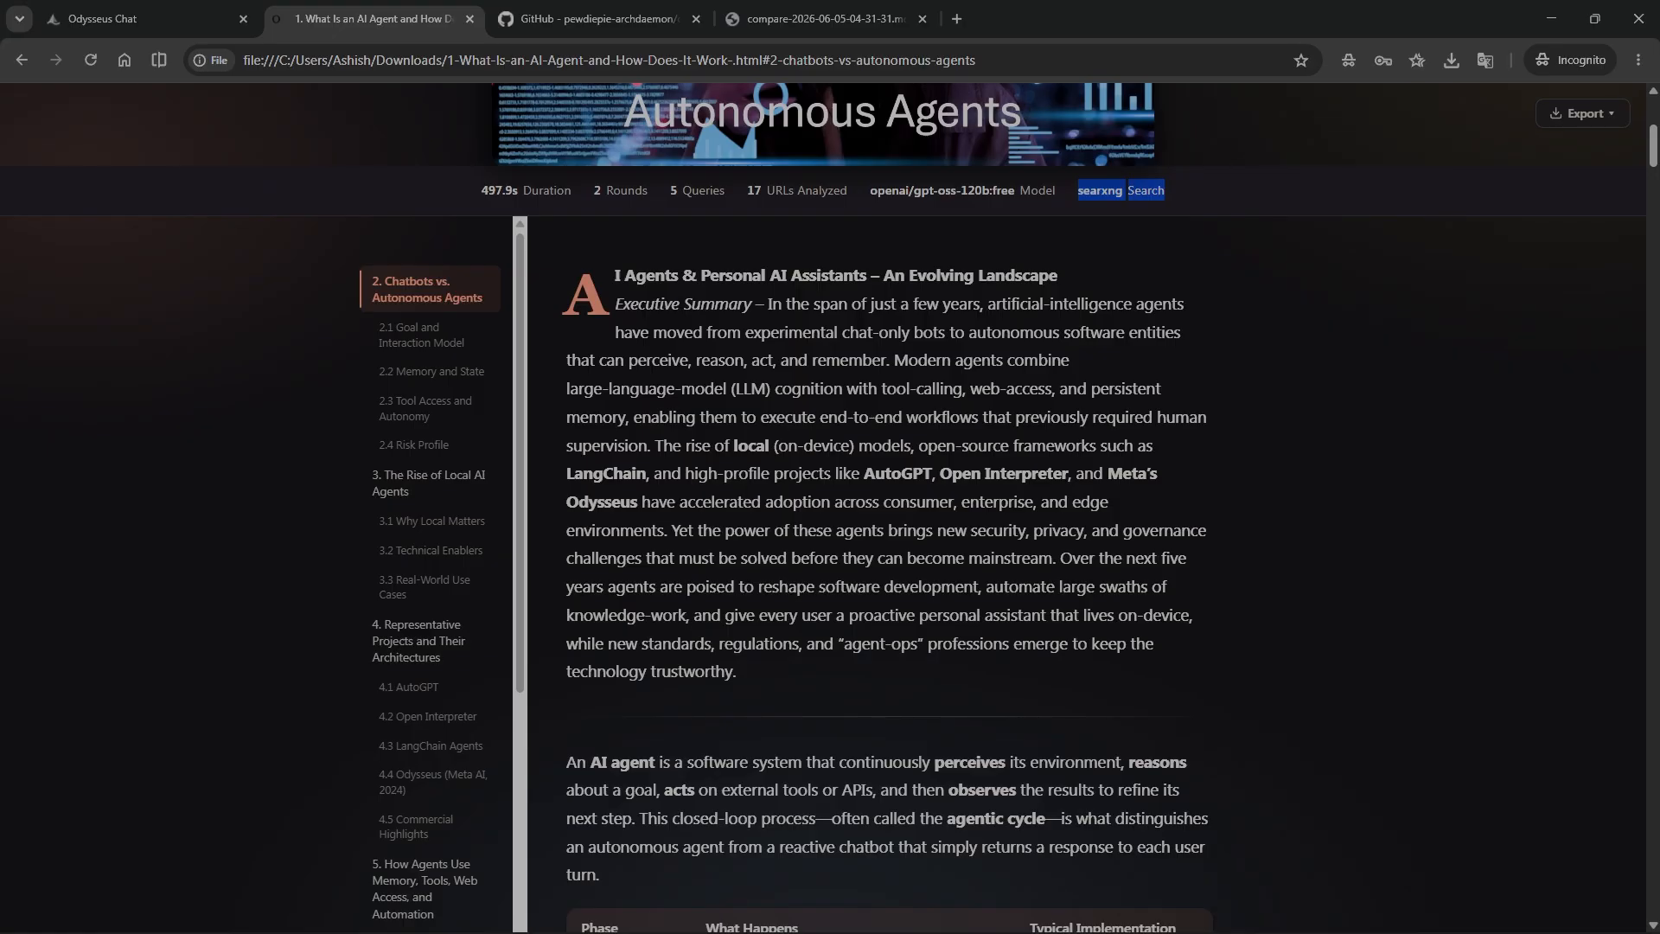
# - Switch from the report to the odysseus GitHub repository and check the odysseus folder listing in the terminal on the other desktop
pyautogui.click(1182, 195)
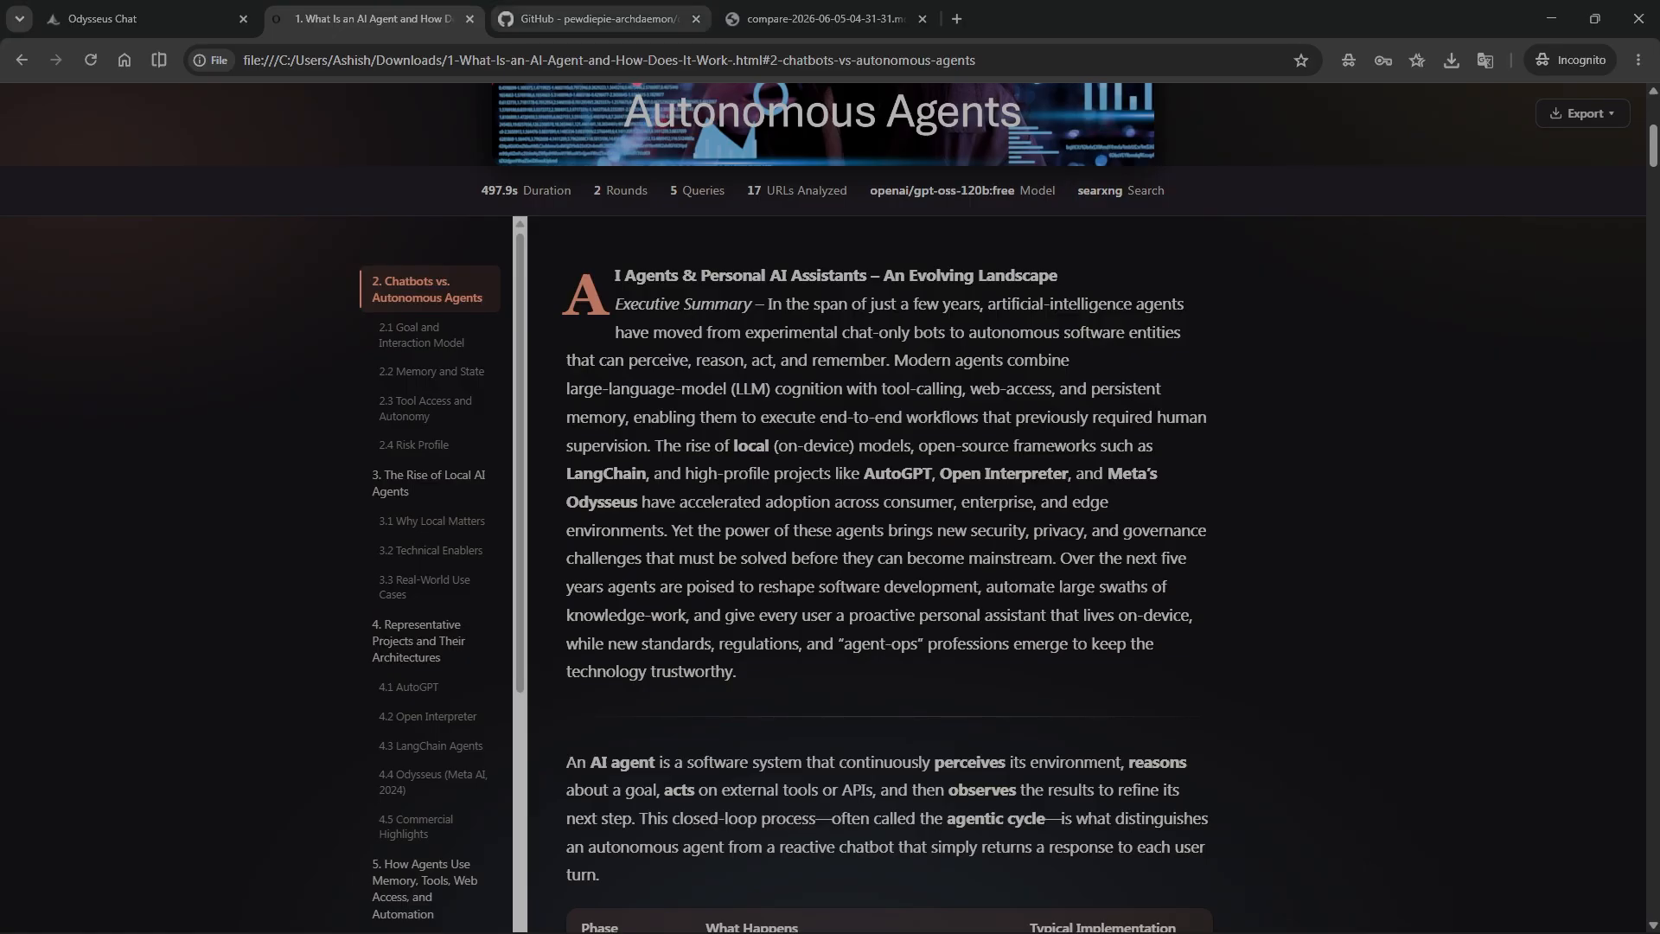
pyautogui.click(597, 18)
pyautogui.press('ctrl+super+Right')
pyautogui.press('ctrl+super+Right')
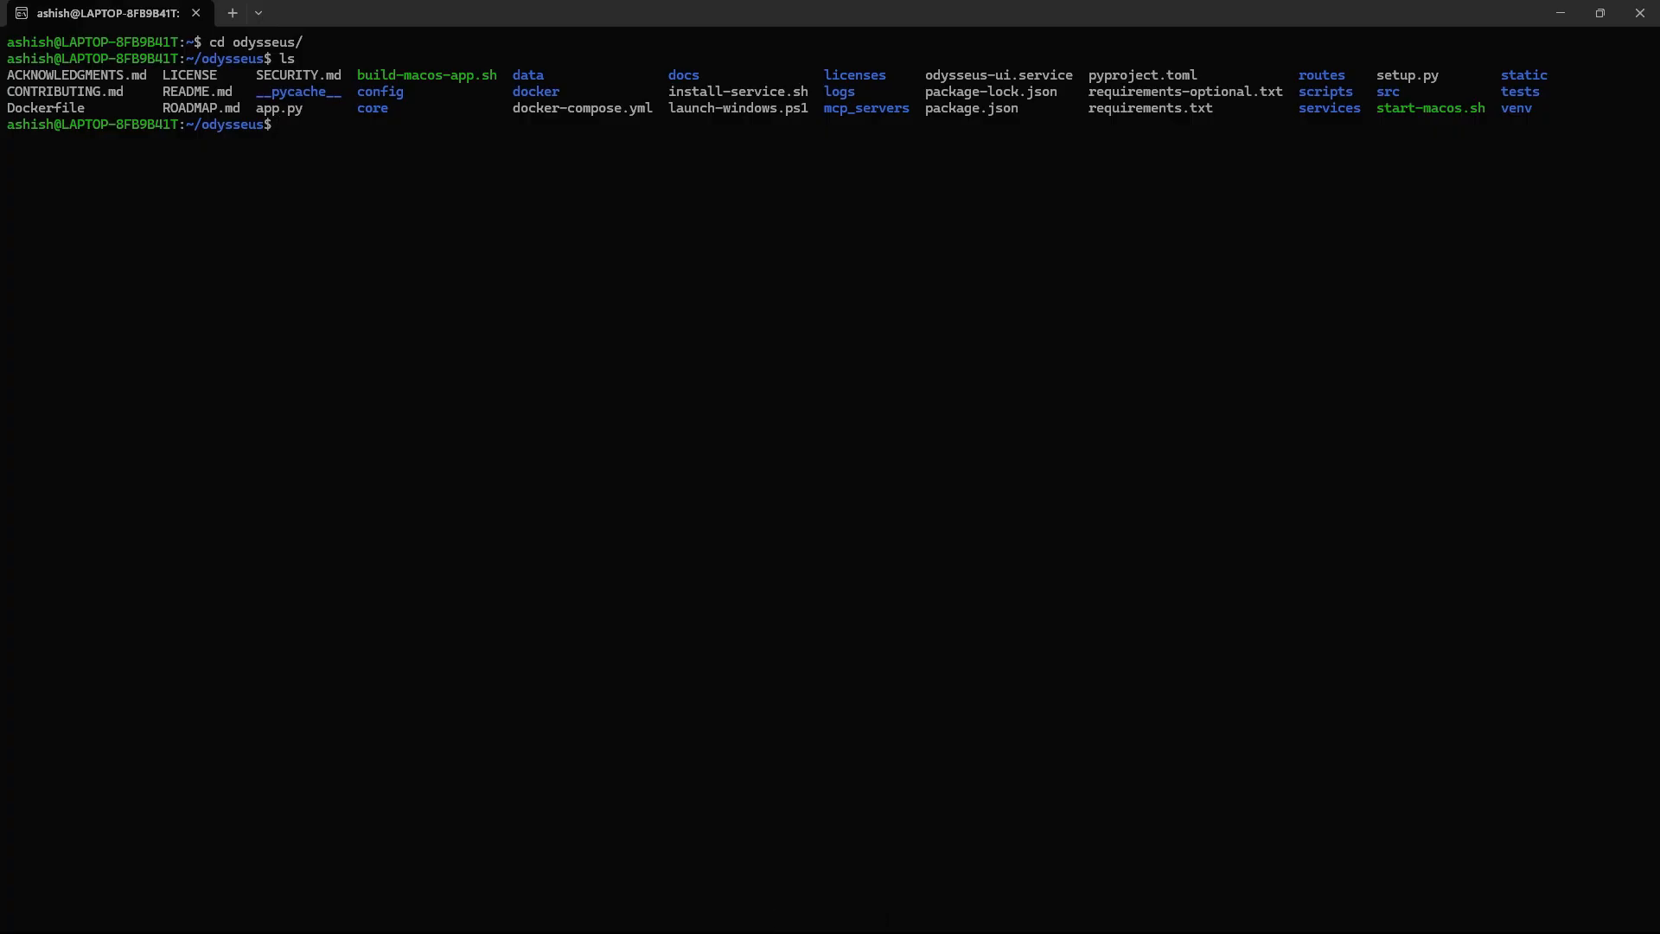
pyautogui.press('ctrl+super+Left')
pyautogui.press('ctrl+super+Left')
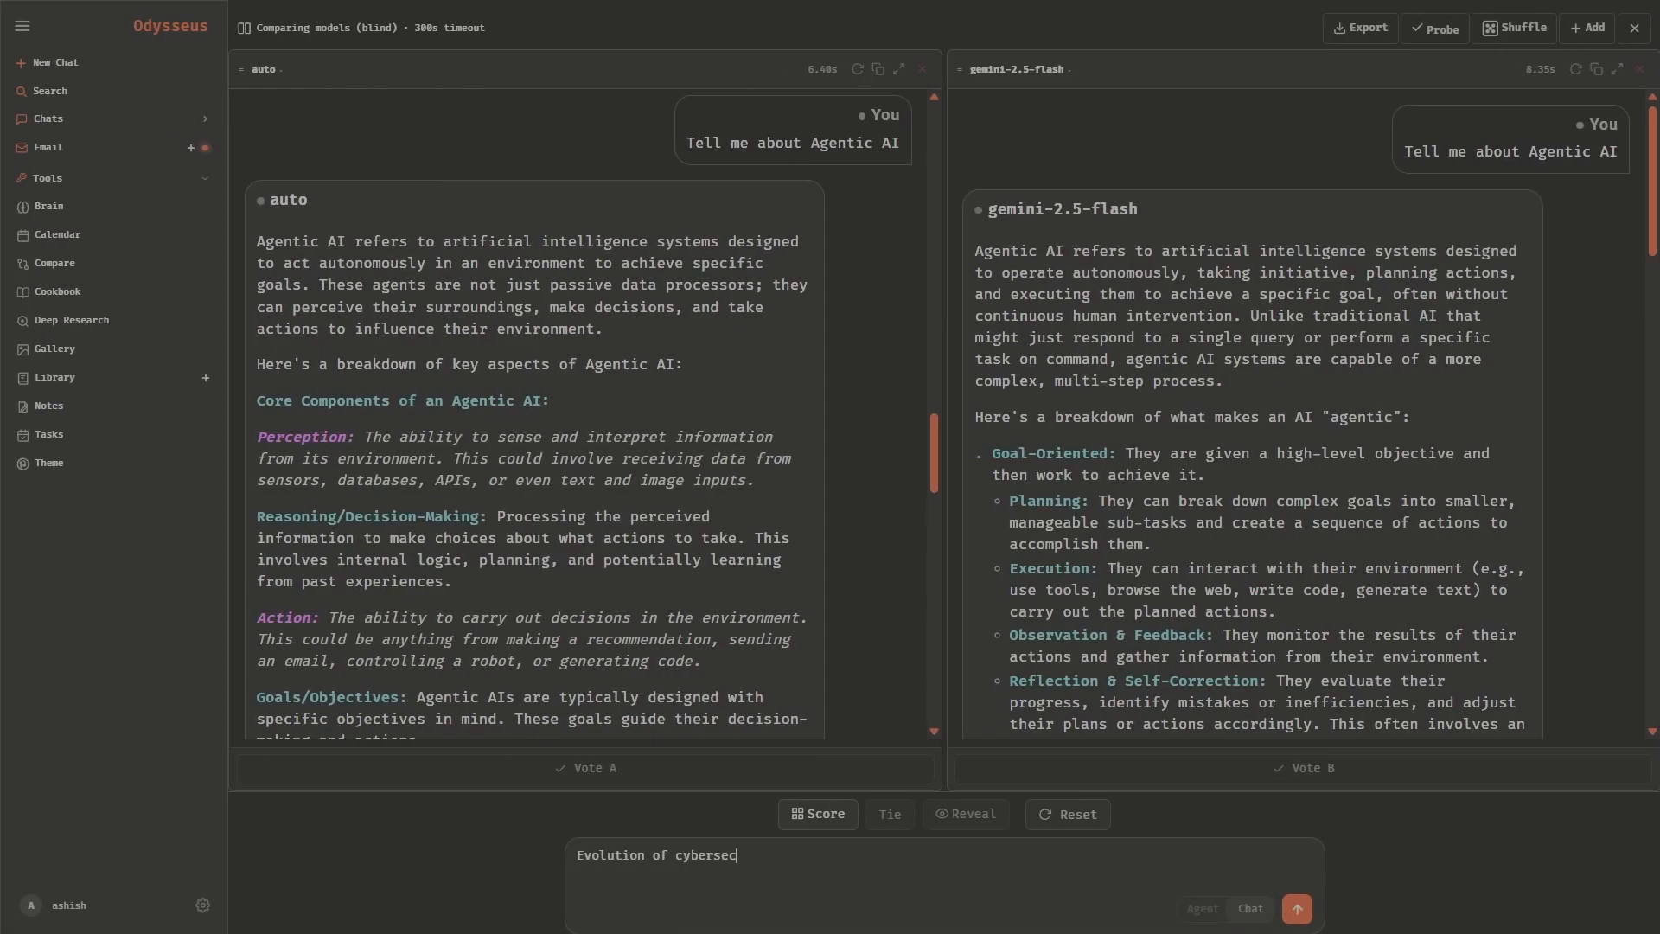
# - Look through the GitHub repository's file list, About details, contributors and languages on the main branch
pyautogui.scroll(20, 830, 508)
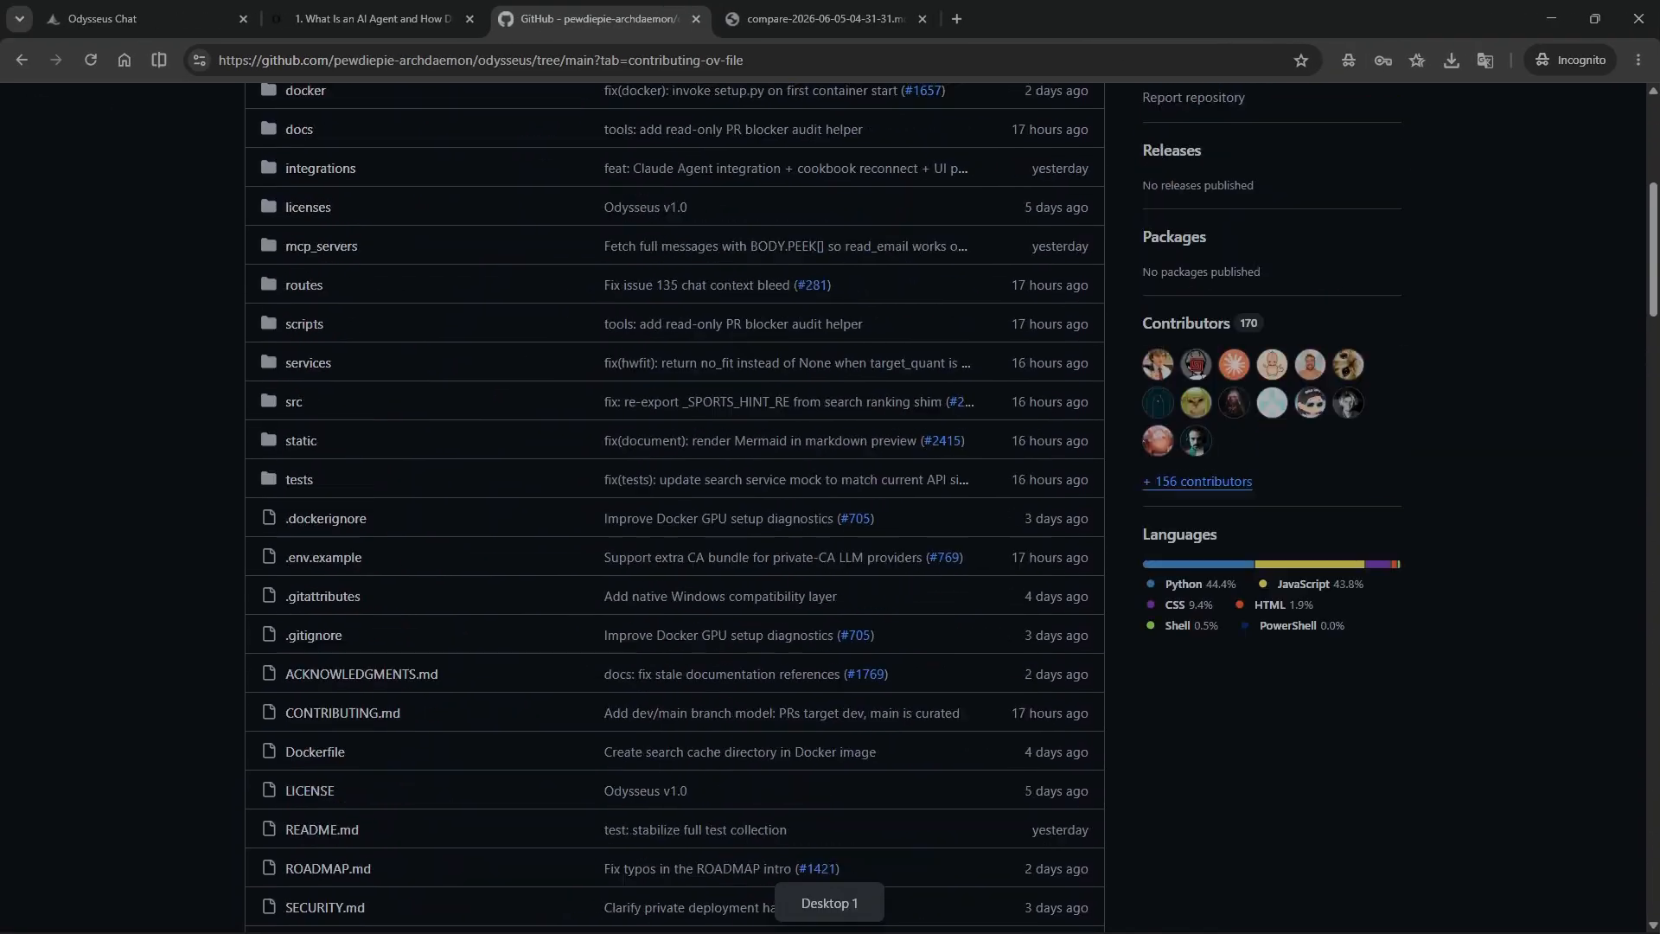
pyautogui.scroll(-2, 830, 509)
pyautogui.scroll(2, 830, 508)
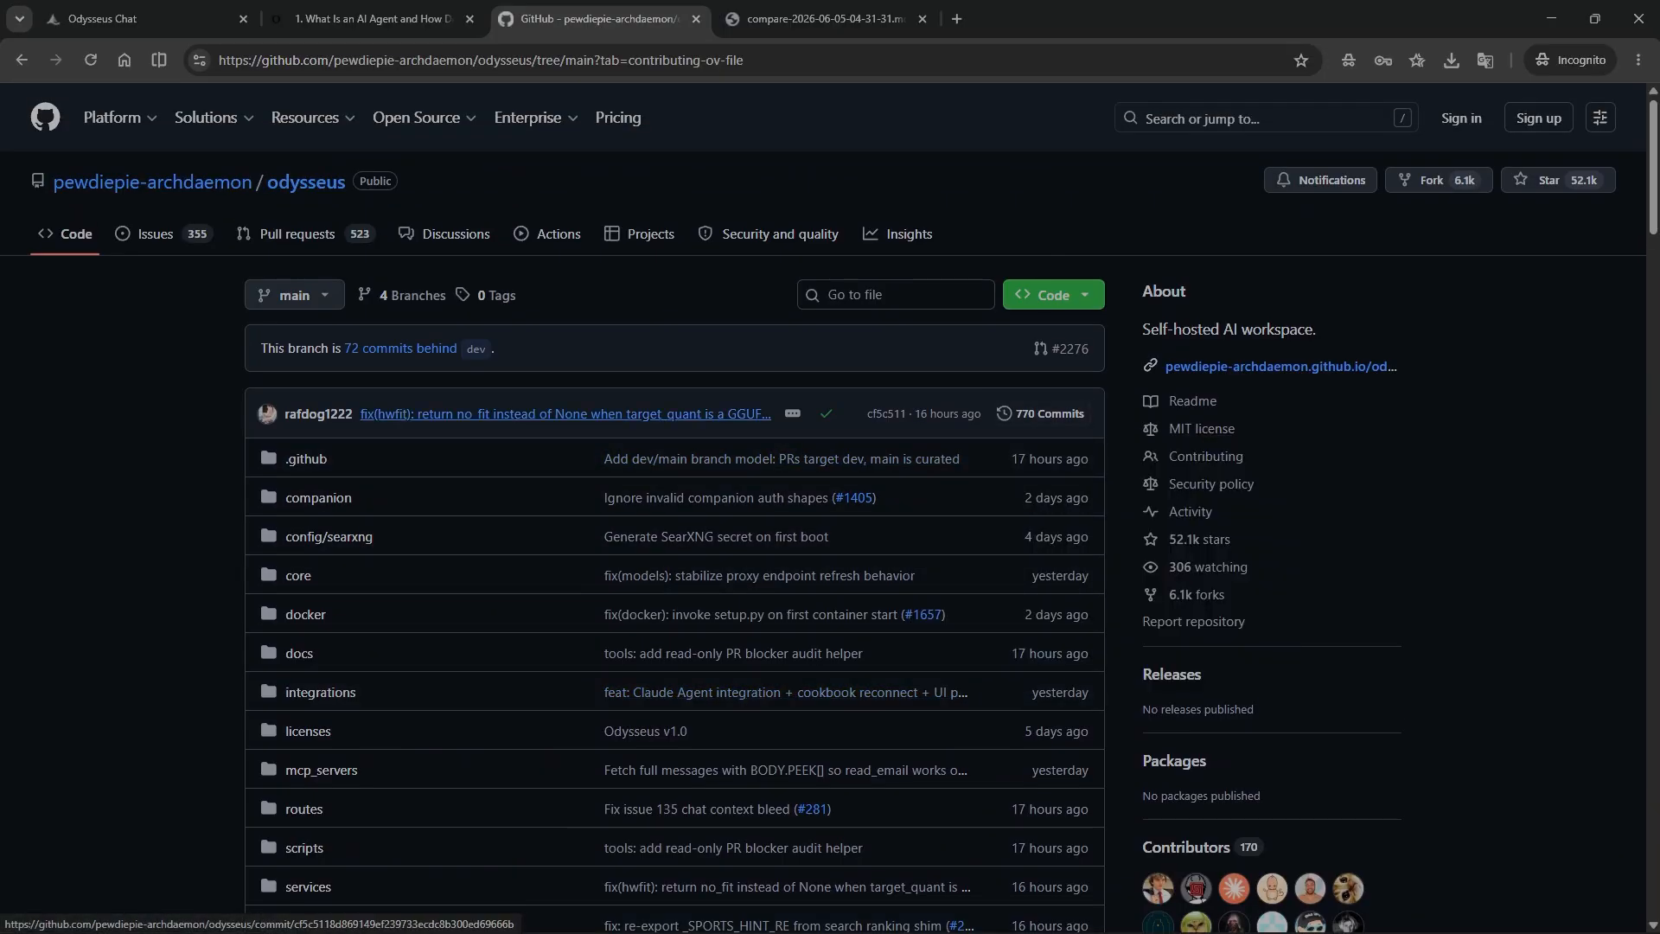
pyautogui.scroll(-5, 605, 497)
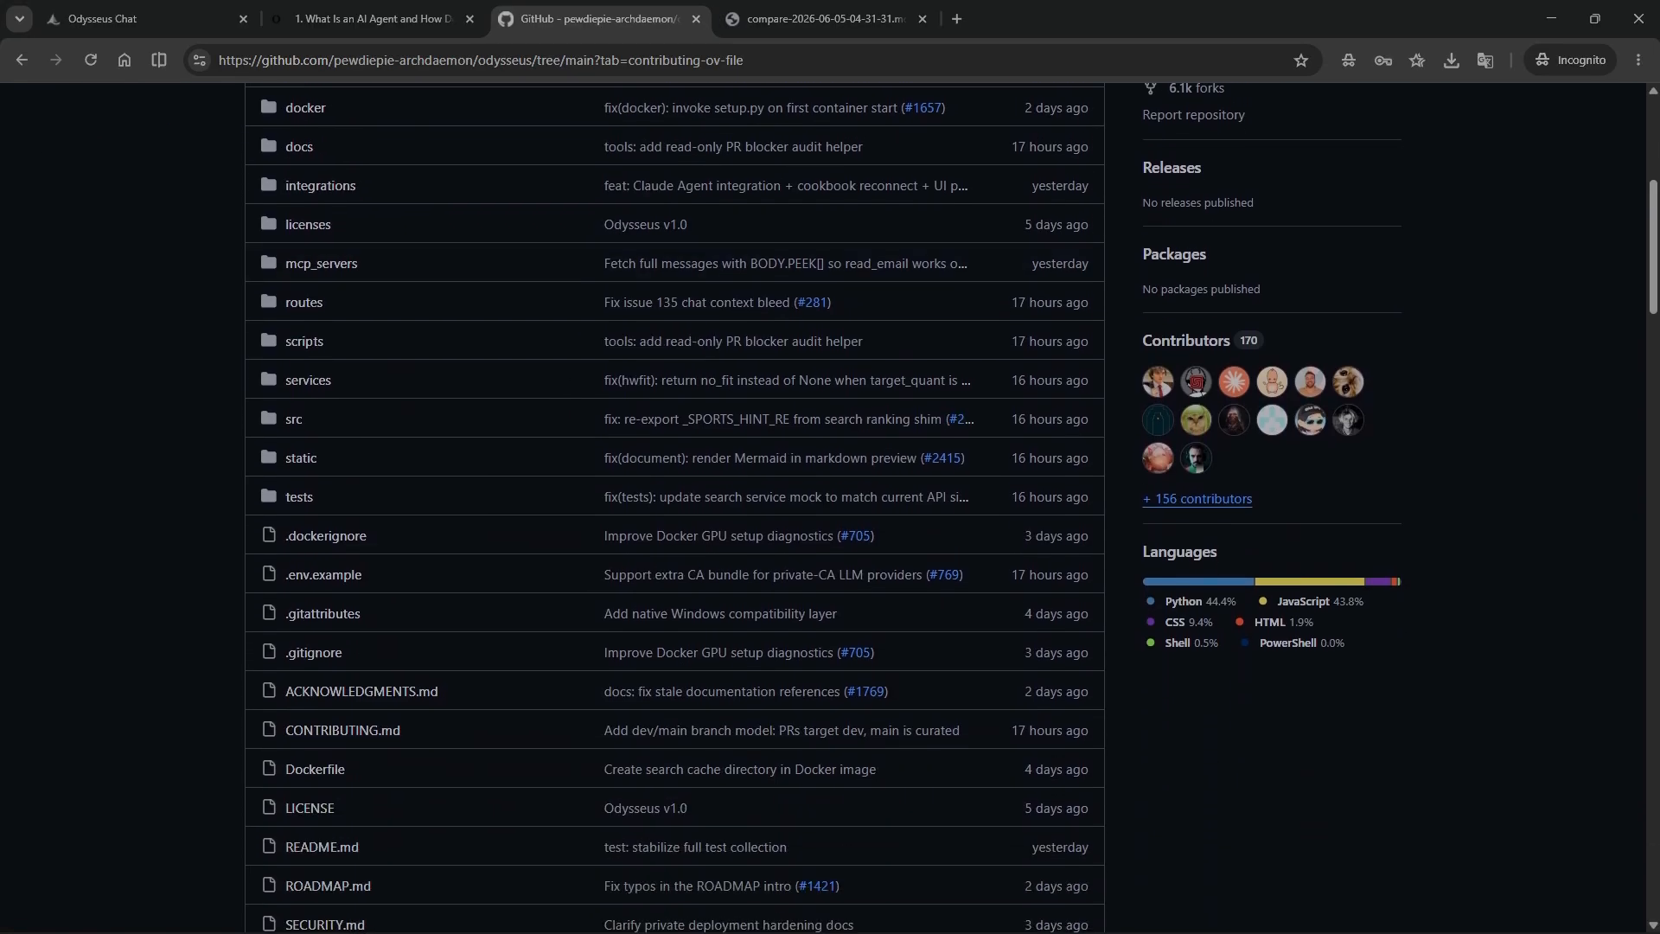
# - Open the repository's full contributor list, review the commit charts per contributor, and return to the odysseus repository's main page
pyautogui.click(709, 496)
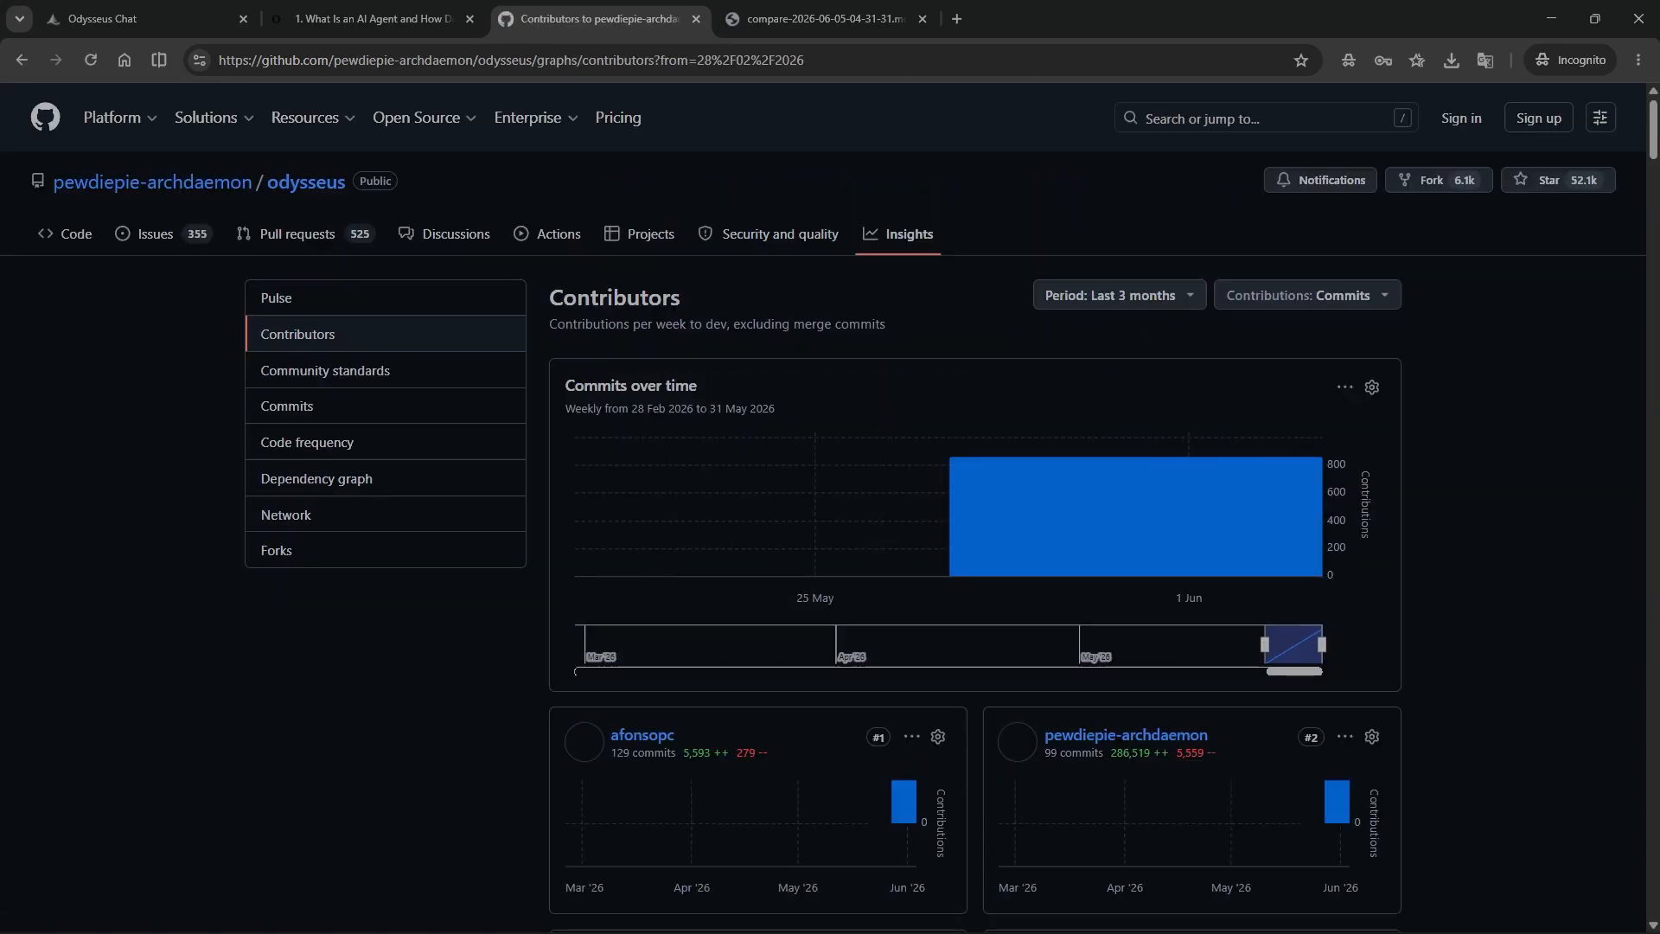
pyautogui.scroll(-3, 830, 509)
pyautogui.scroll(-1, 823, 508)
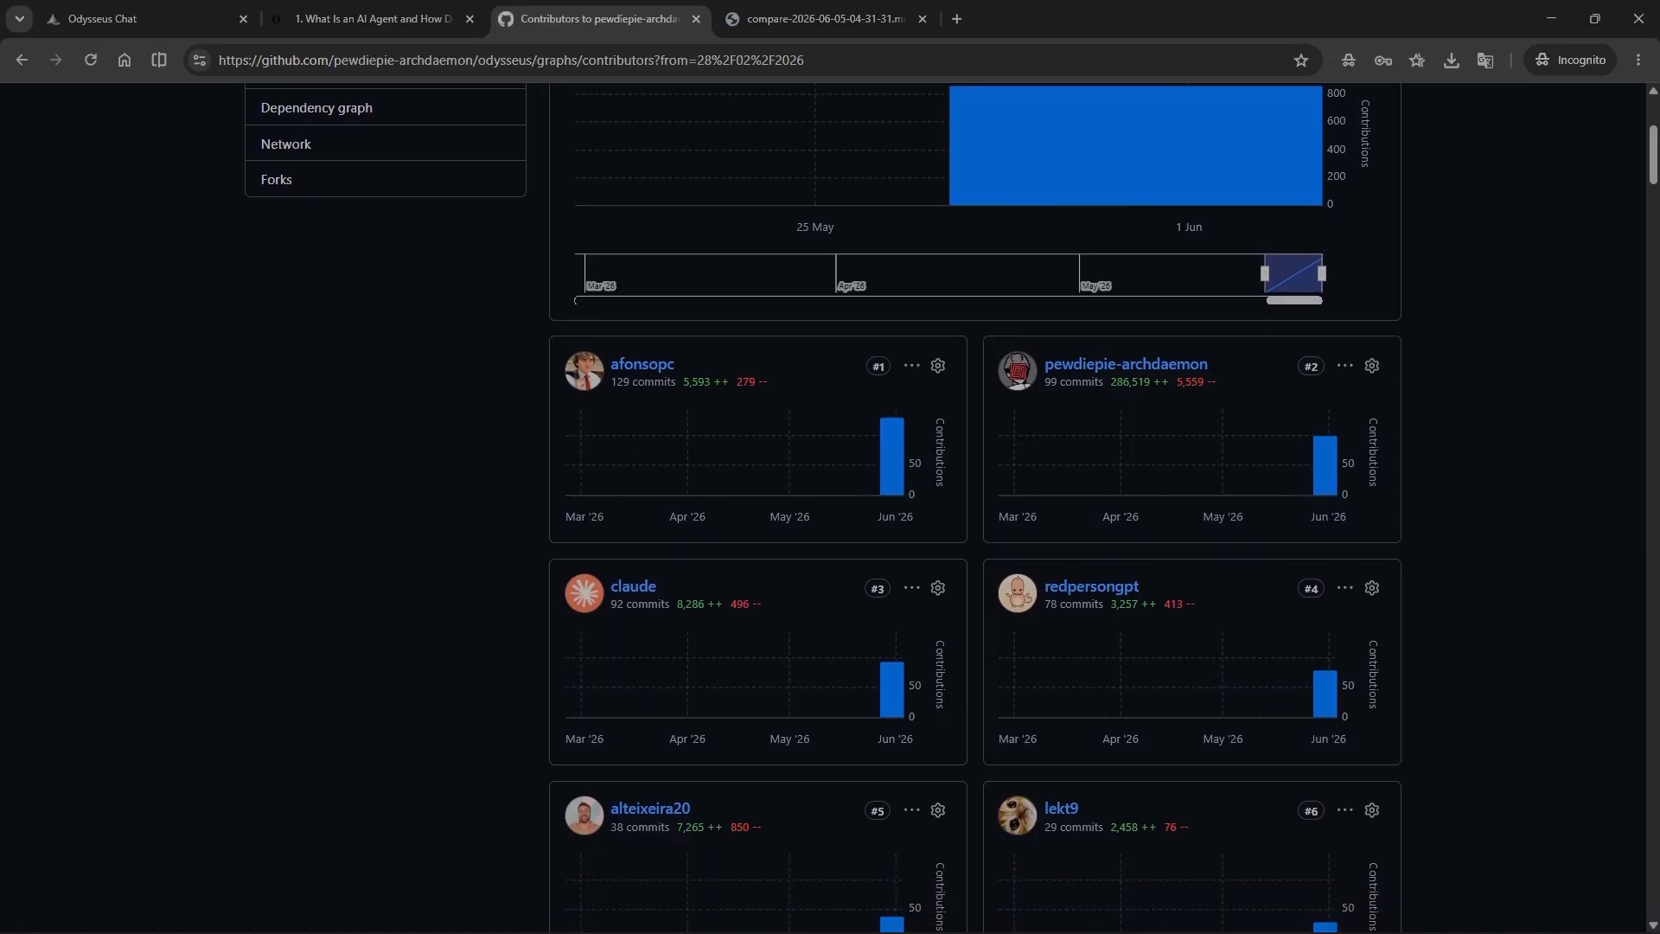
pyautogui.scroll(5, 823, 508)
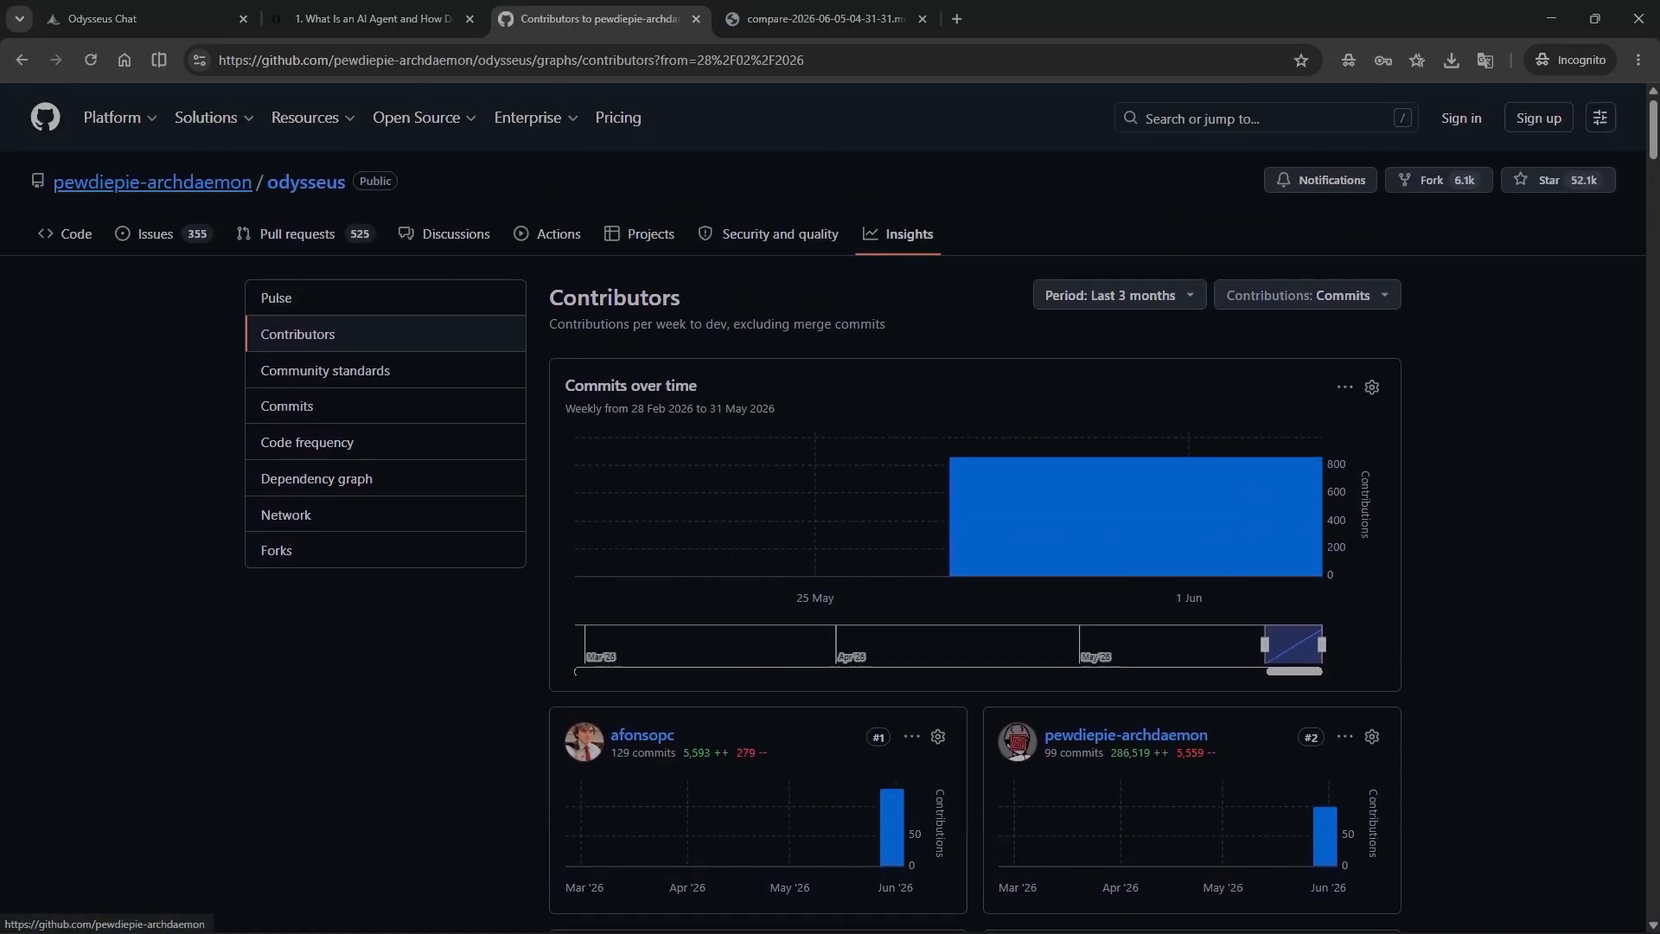
pyautogui.click(306, 181)
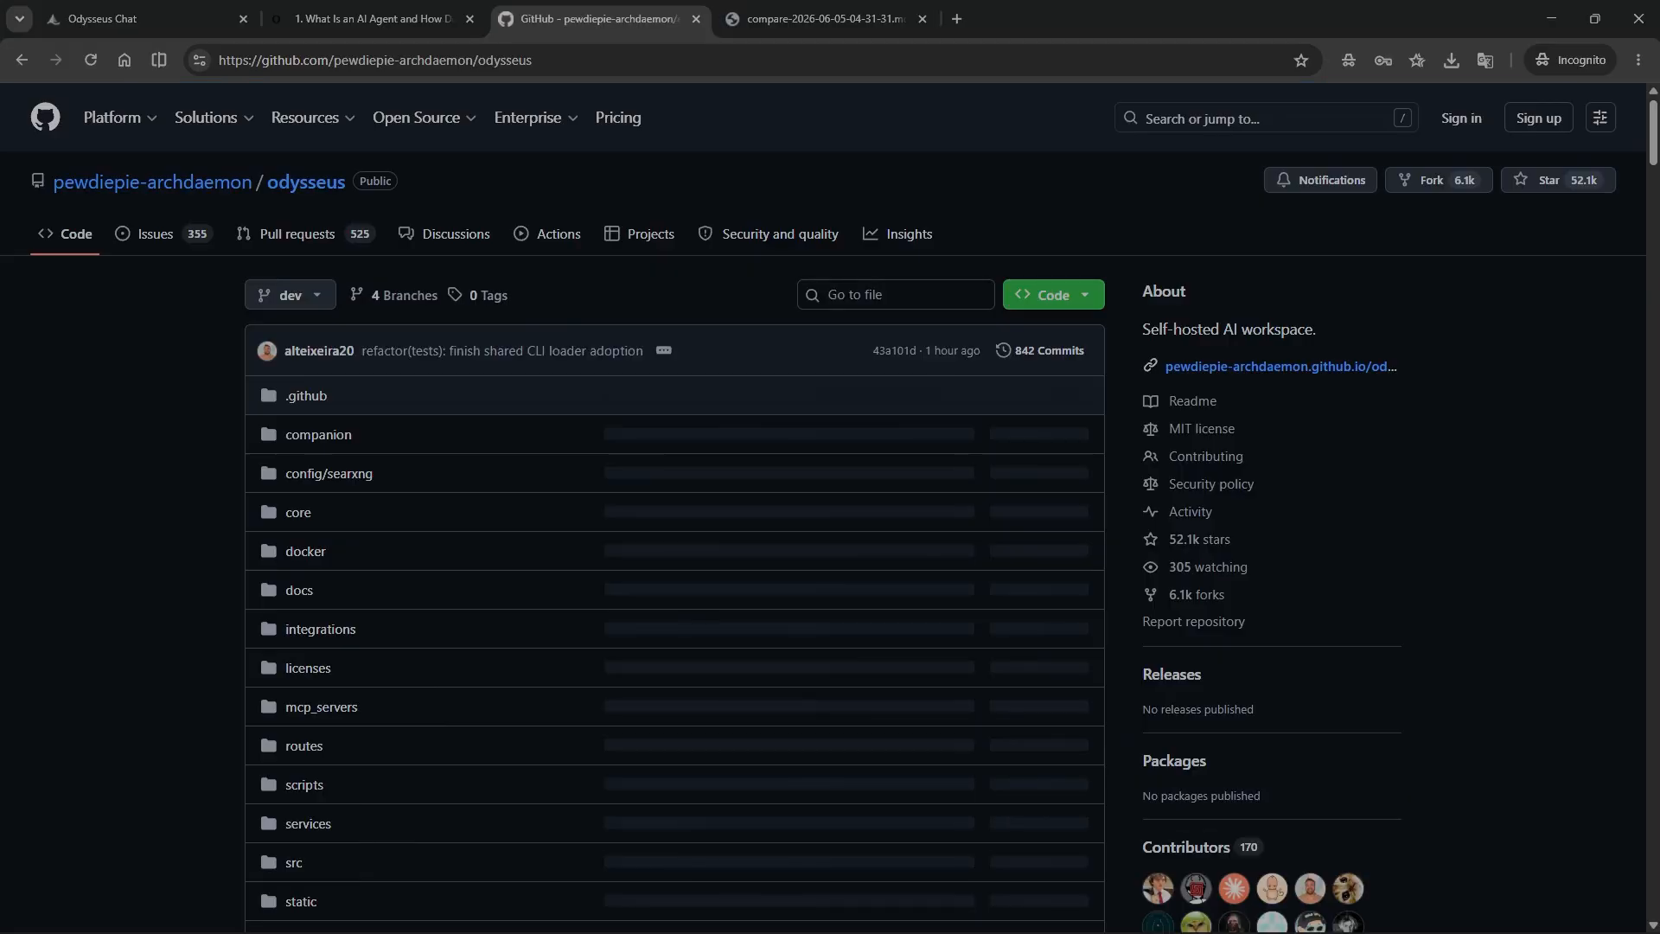